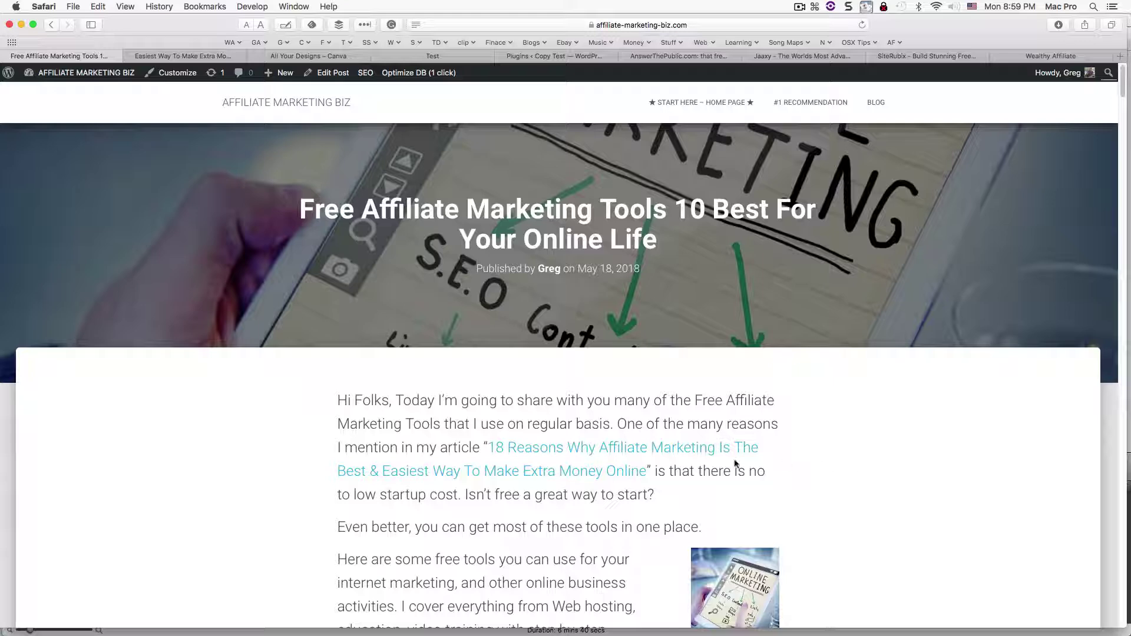
Open the article "18 Reasons Why Affiliate Marketing Is The Best & Easiest Way To Make Extra Money Online" and highlight its title.
{"action": "left_click", "coordinate": [187, 56]}
{"action": "left_click_drag", "start_coordinate": [307, 191], "coordinate": [872, 249]}
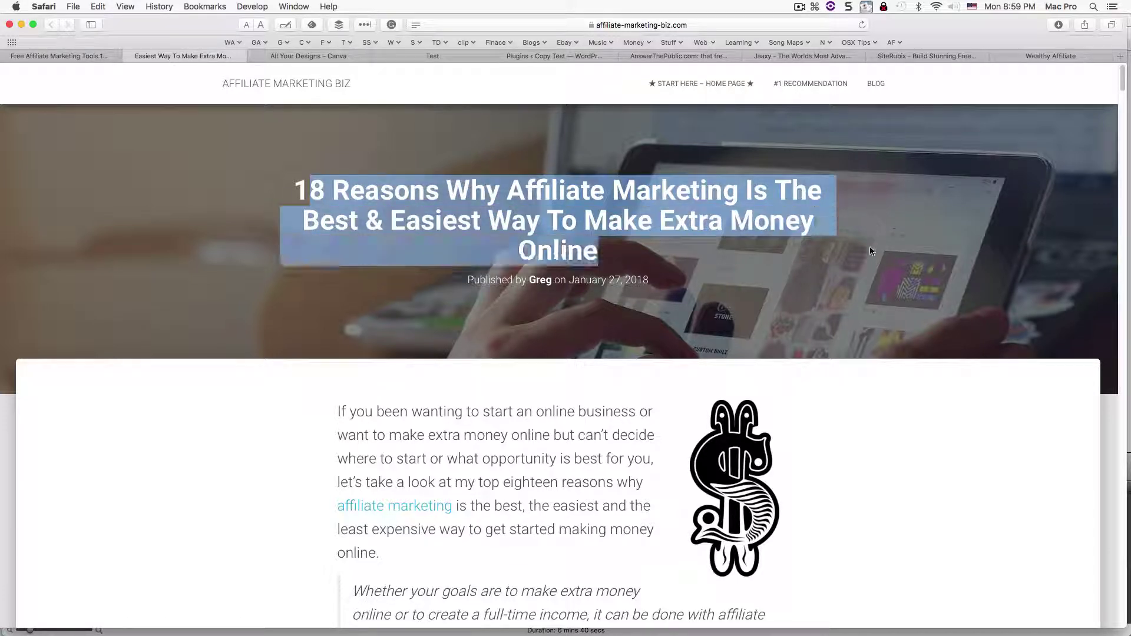
{"action": "left_click", "coordinate": [418, 220]}
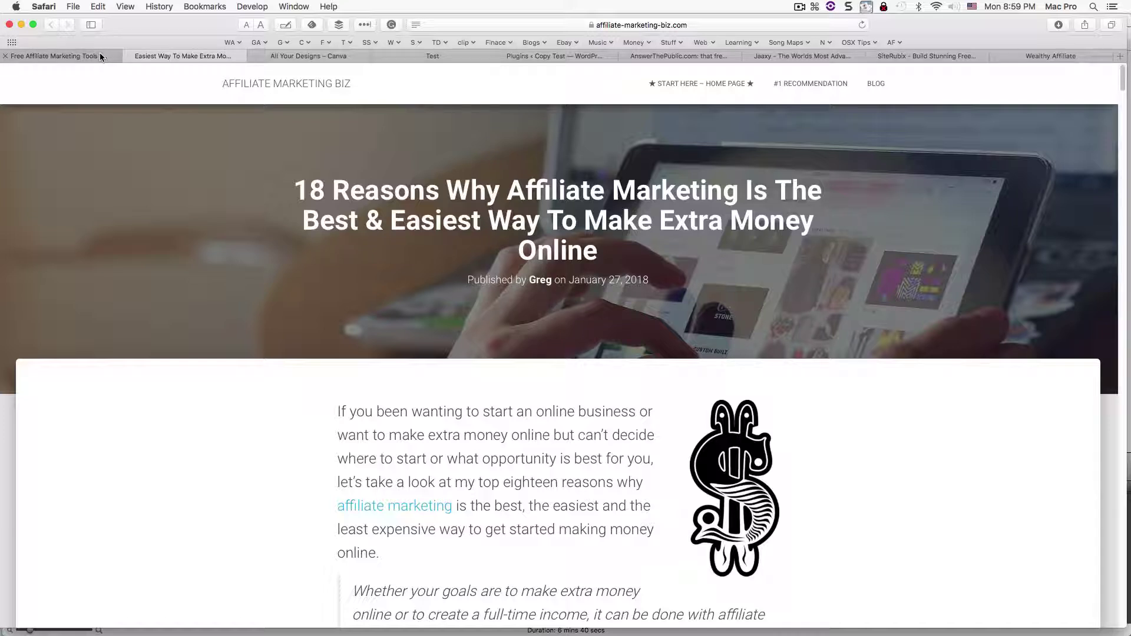
{"action": "left_click_drag", "start_coordinate": [297, 186], "coordinate": [796, 262]}
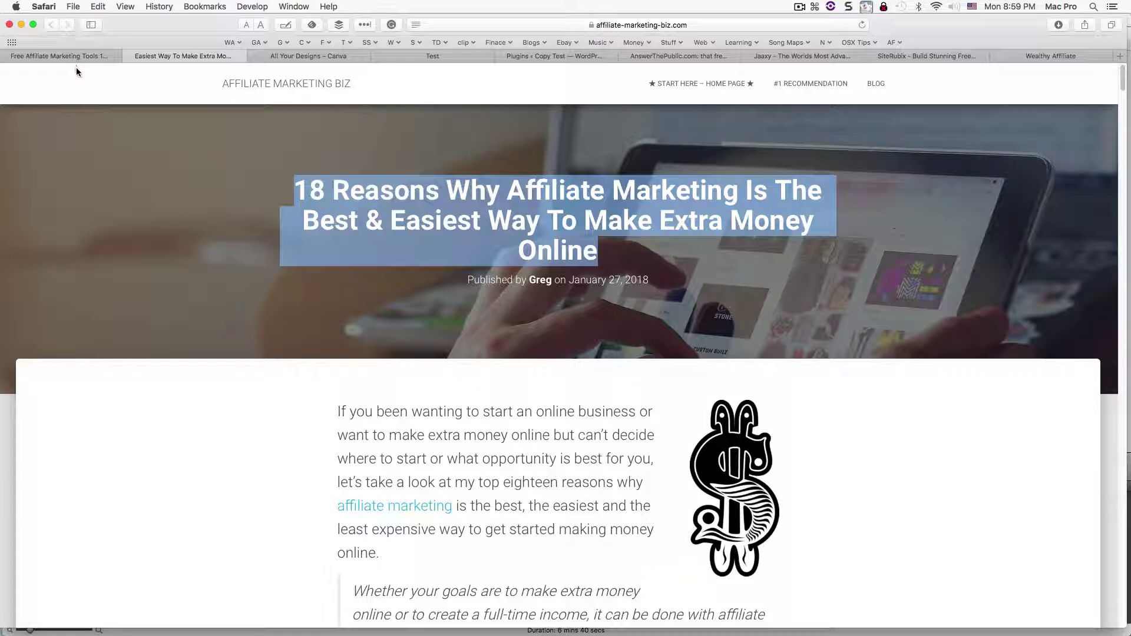
Return to the Free Affiliate Marketing Tools article and highlight its title and the "Free Affiliate Marketing Training & Social Network" heading.
{"action": "left_click", "coordinate": [59, 56]}
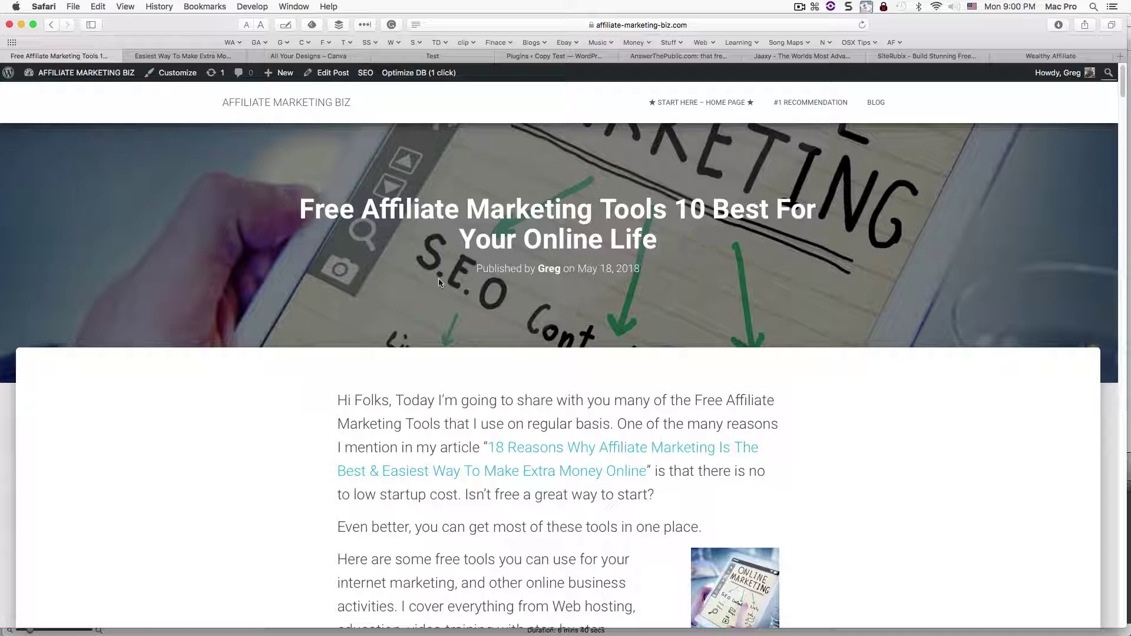
{"action": "left_click_drag", "start_coordinate": [302, 202], "coordinate": [858, 319]}
{"action": "left_click", "coordinate": [263, 502]}
{"action": "left_click_drag", "start_coordinate": [1123, 98], "coordinate": [1119, 121]}
{"action": "scroll", "coordinate": [1118, 121], "scroll_direction": "down", "scroll_amount": 3}
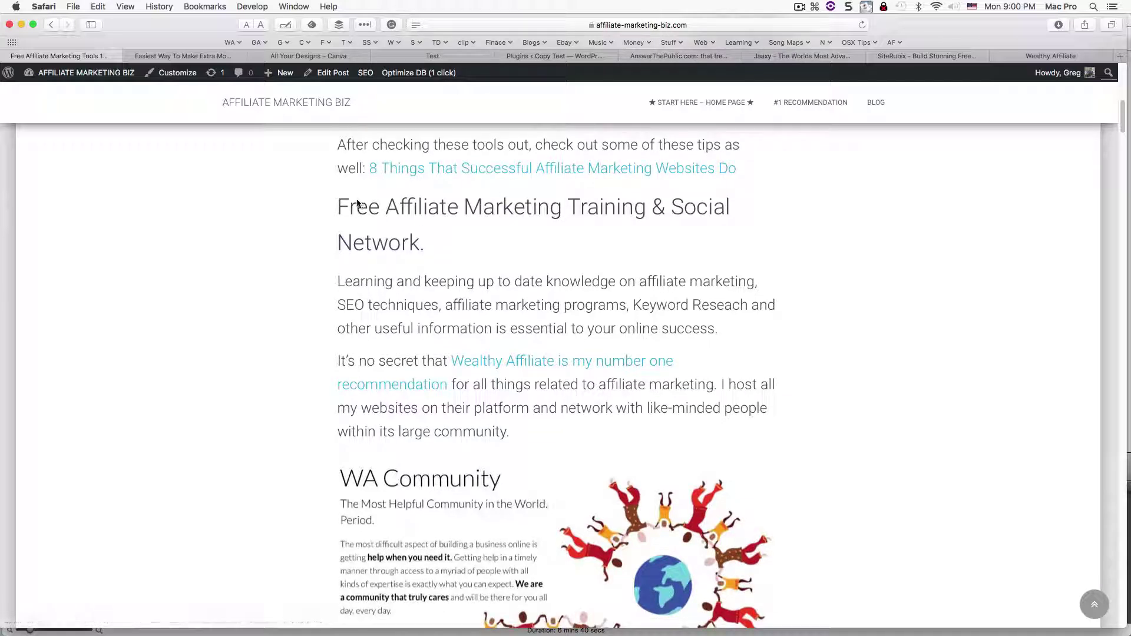
{"action": "left_click_drag", "start_coordinate": [334, 200], "coordinate": [553, 228]}
{"action": "left_click", "coordinate": [318, 221]}
{"action": "left_click_drag", "start_coordinate": [337, 210], "coordinate": [632, 228]}
{"action": "left_click", "coordinate": [366, 218]}
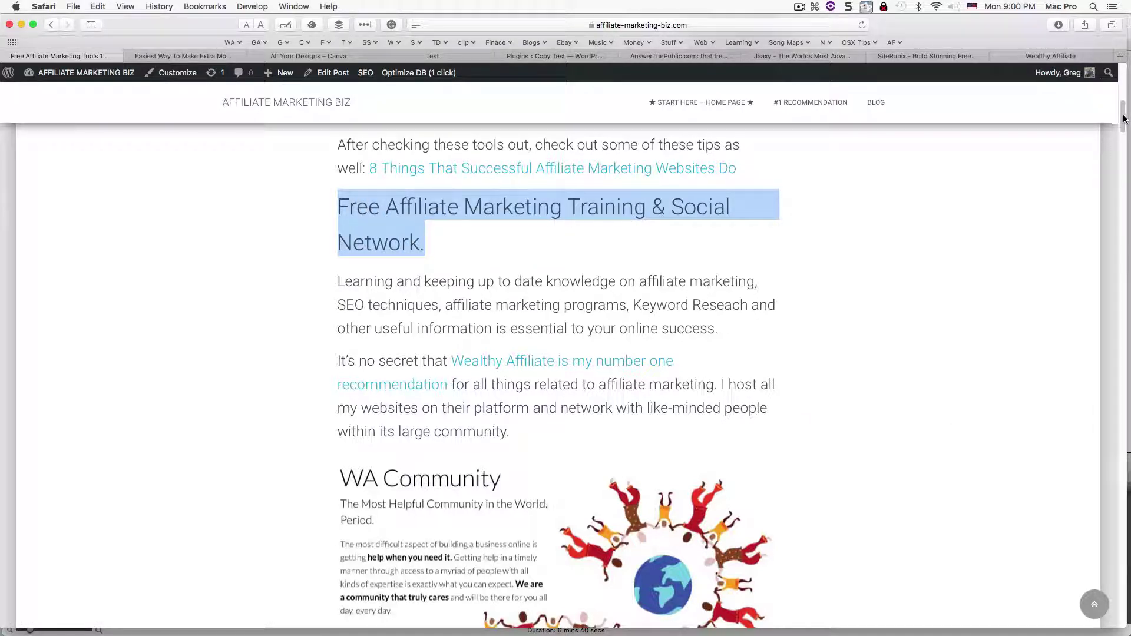
Review the Wealthy Affiliate training section, highlighting "Online Entrepreneur Certification – Getting Started Level 1" and "It's a NO SPAM Social Network.".
{"action": "scroll", "coordinate": [422, 387], "scroll_direction": "down", "scroll_amount": 3}
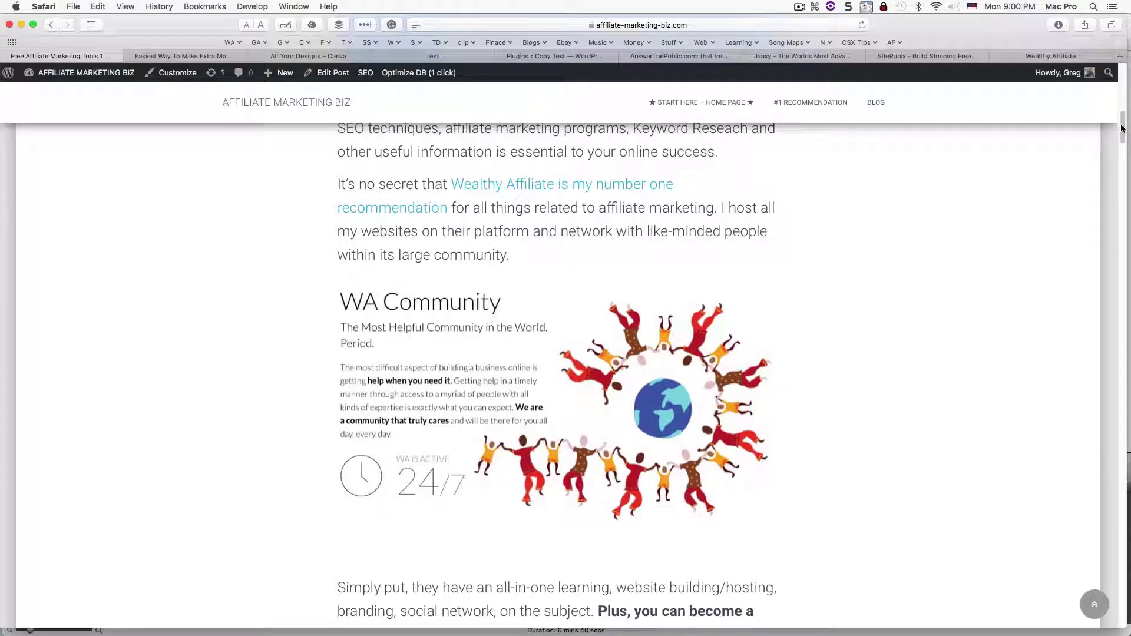
{"action": "left_click_drag", "start_coordinate": [1121, 128], "coordinate": [1120, 157]}
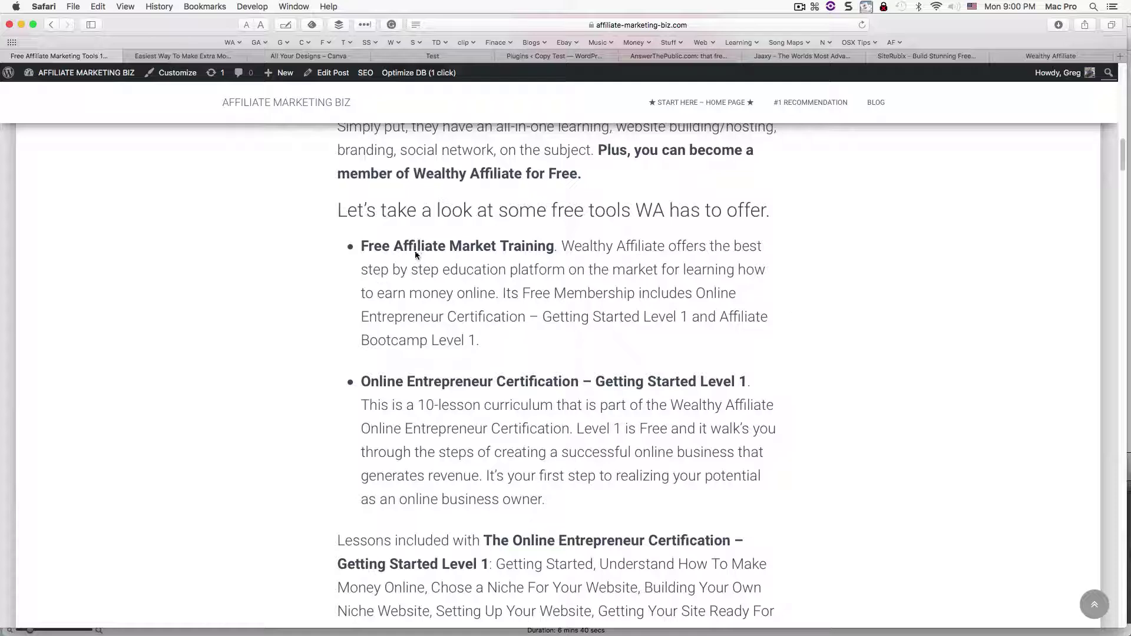
{"action": "left_click_drag", "start_coordinate": [1122, 146], "coordinate": [1123, 154]}
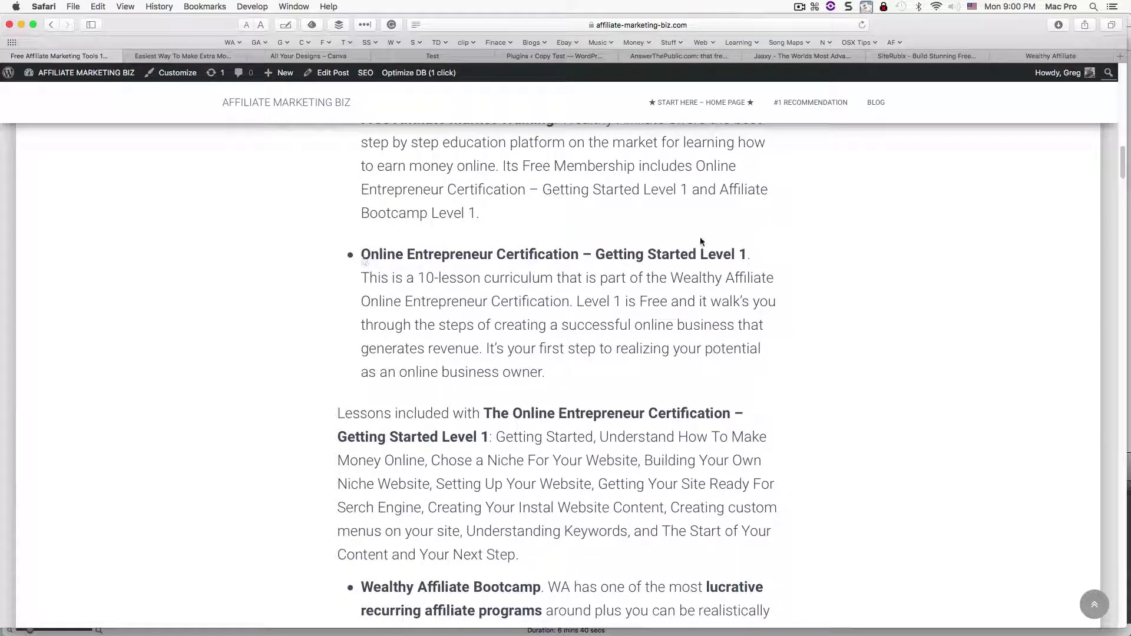
{"action": "left_click_drag", "start_coordinate": [363, 263], "coordinate": [749, 252]}
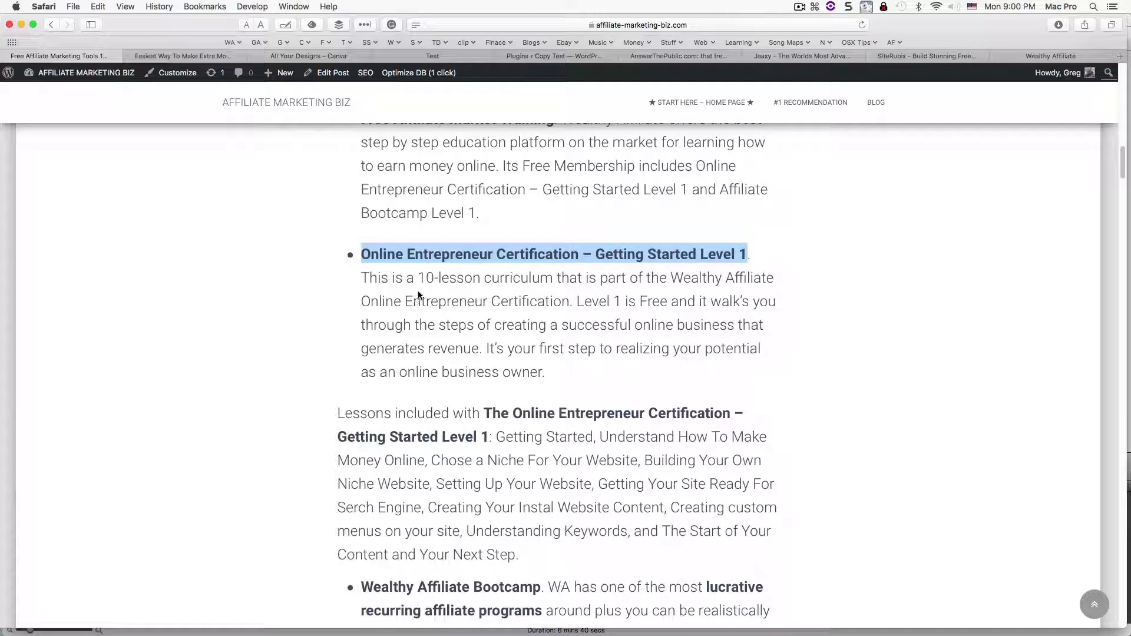
{"action": "left_click_drag", "start_coordinate": [415, 277], "coordinate": [784, 276]}
{"action": "left_click", "coordinate": [821, 305]}
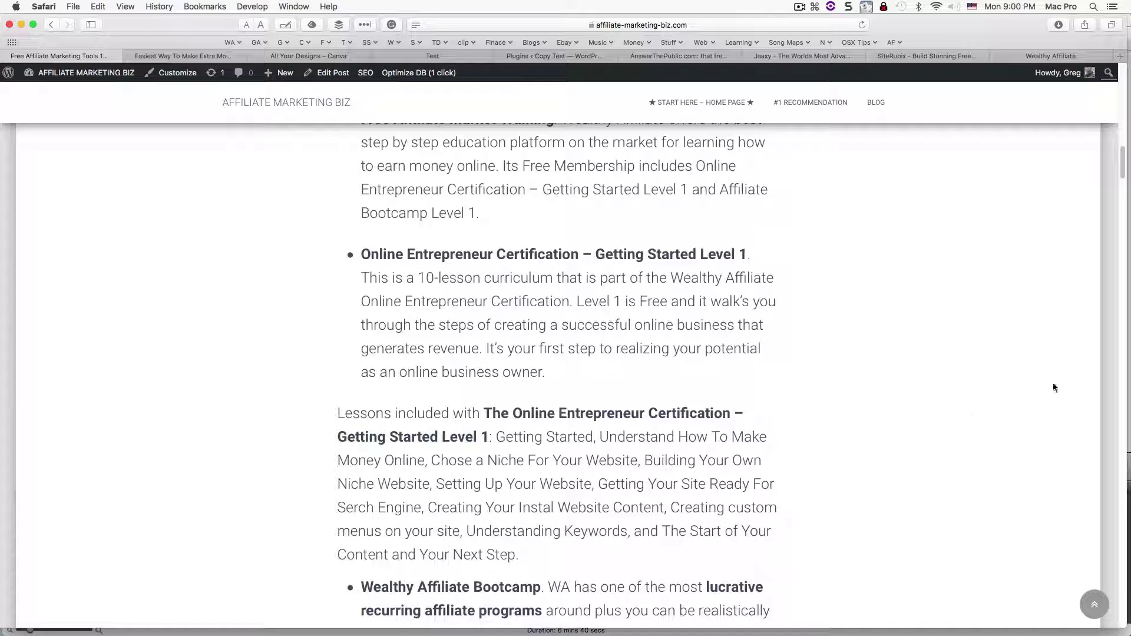
{"action": "scroll", "coordinate": [999, 231], "scroll_direction": "down", "scroll_amount": 5}
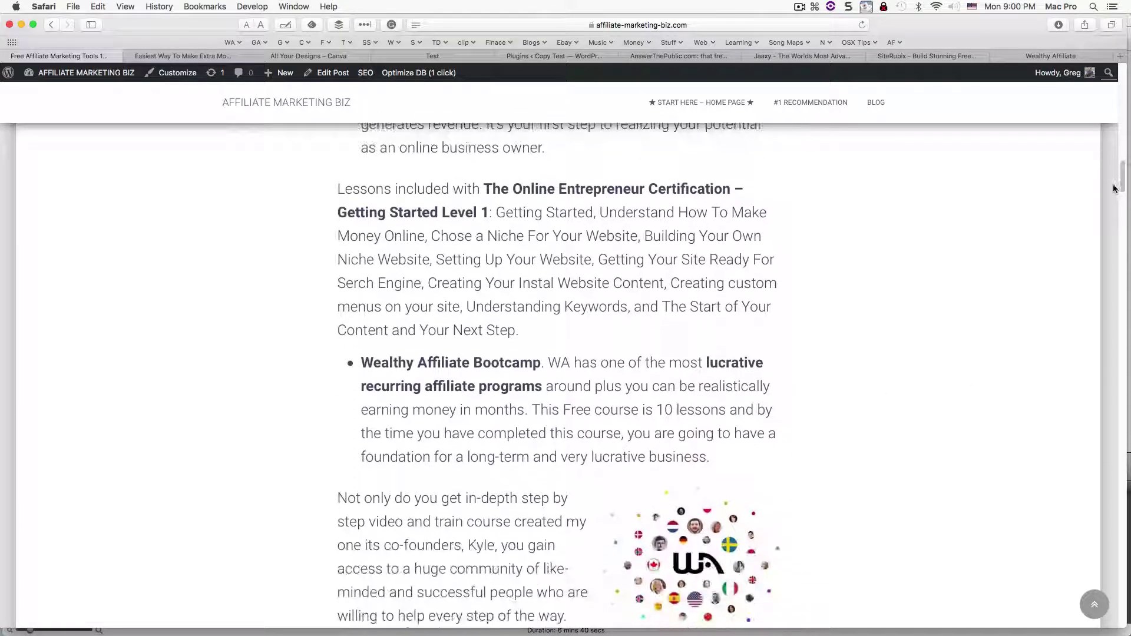
{"action": "left_click_drag", "start_coordinate": [1122, 182], "coordinate": [1115, 198]}
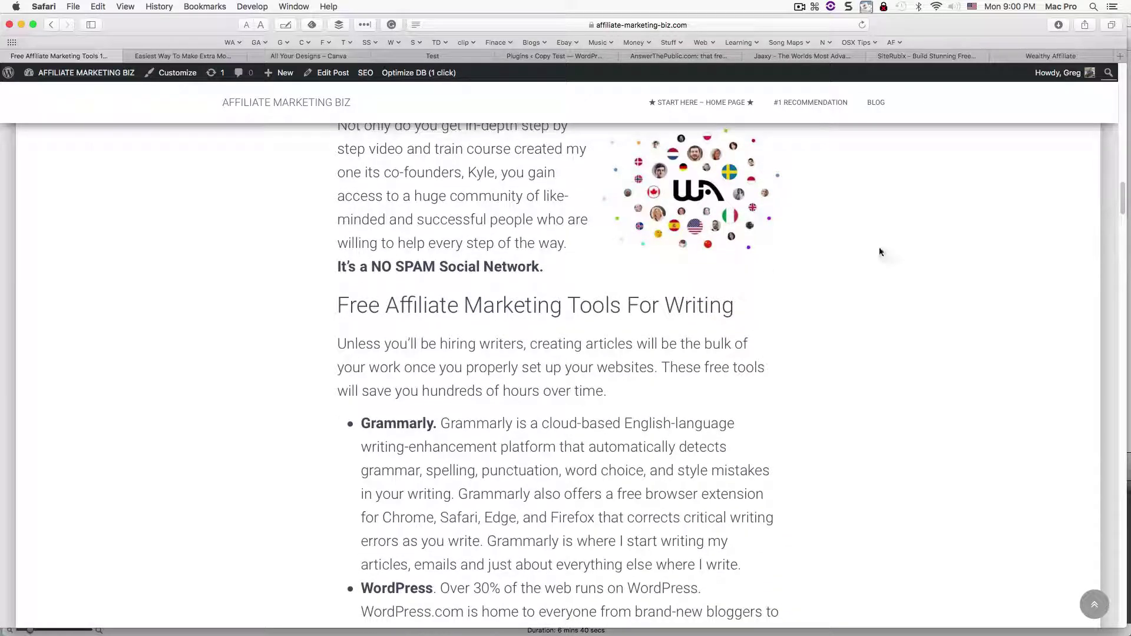
{"action": "left_click_drag", "start_coordinate": [337, 266], "coordinate": [577, 278]}
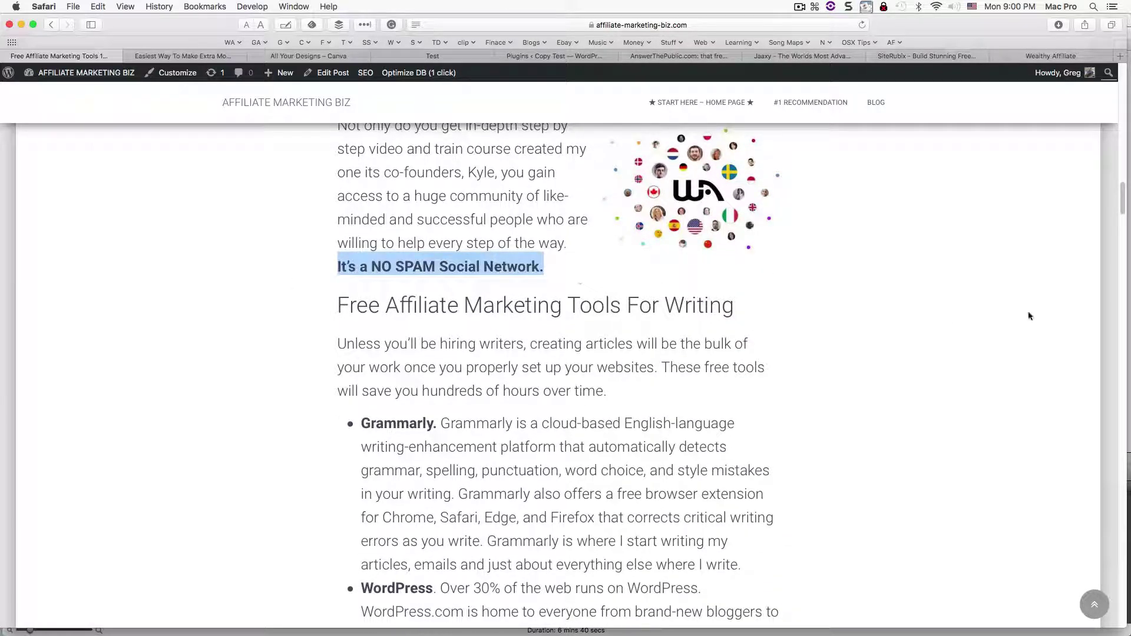
Review the free writing tools in the article, highlighting the Grammarly, WordPress and SiteContent entries.
{"action": "left_click_drag", "start_coordinate": [1121, 207], "coordinate": [1120, 221]}
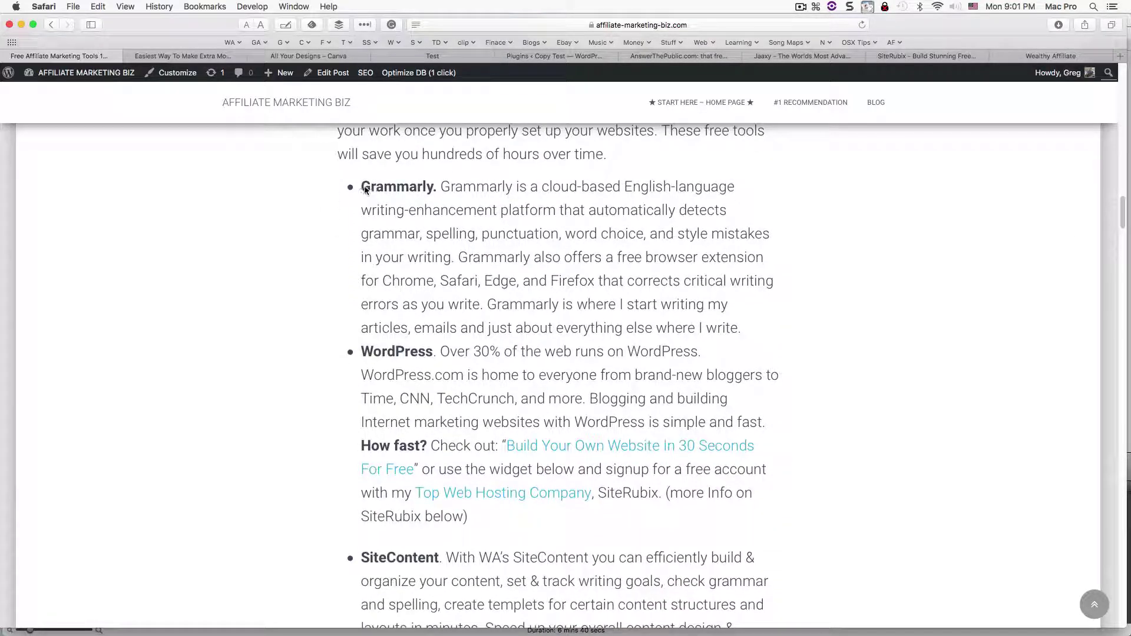
{"action": "left_click_drag", "start_coordinate": [361, 187], "coordinate": [435, 201]}
{"action": "left_click_drag", "start_coordinate": [360, 352], "coordinate": [411, 354]}
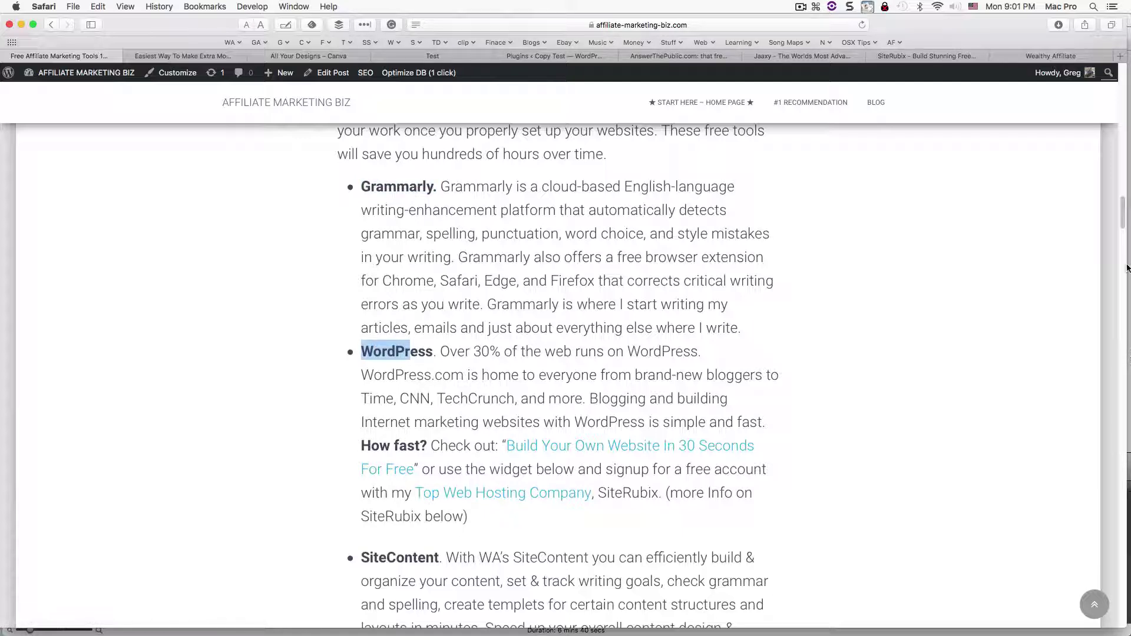
{"action": "scroll", "coordinate": [1120, 229], "scroll_direction": "down", "scroll_amount": 5}
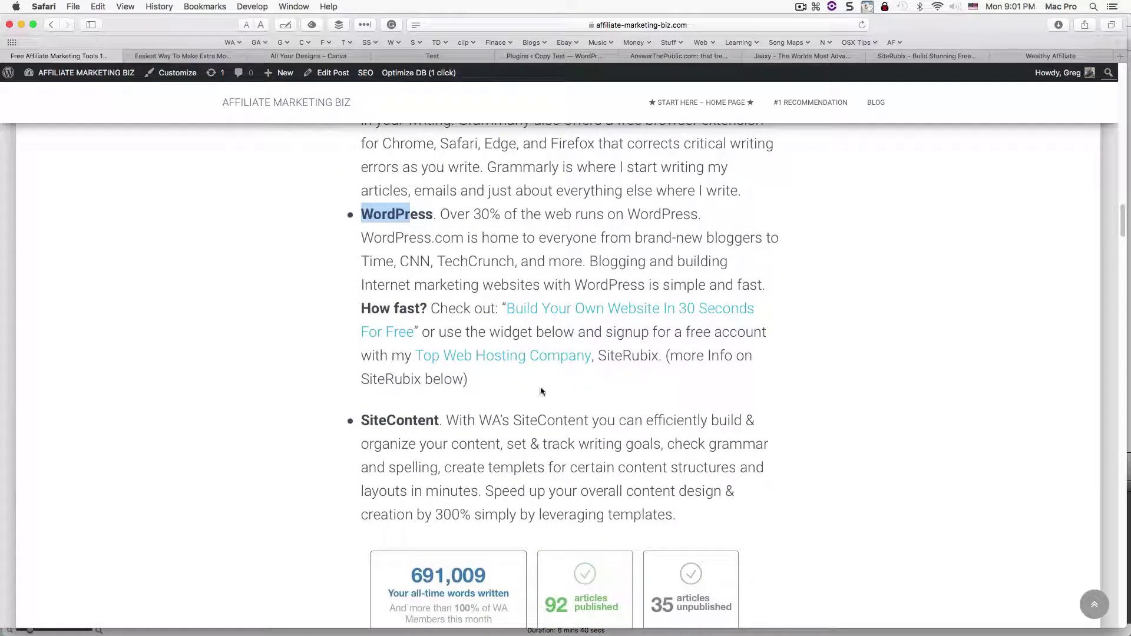
{"action": "left_click_drag", "start_coordinate": [476, 390], "coordinate": [362, 385]}
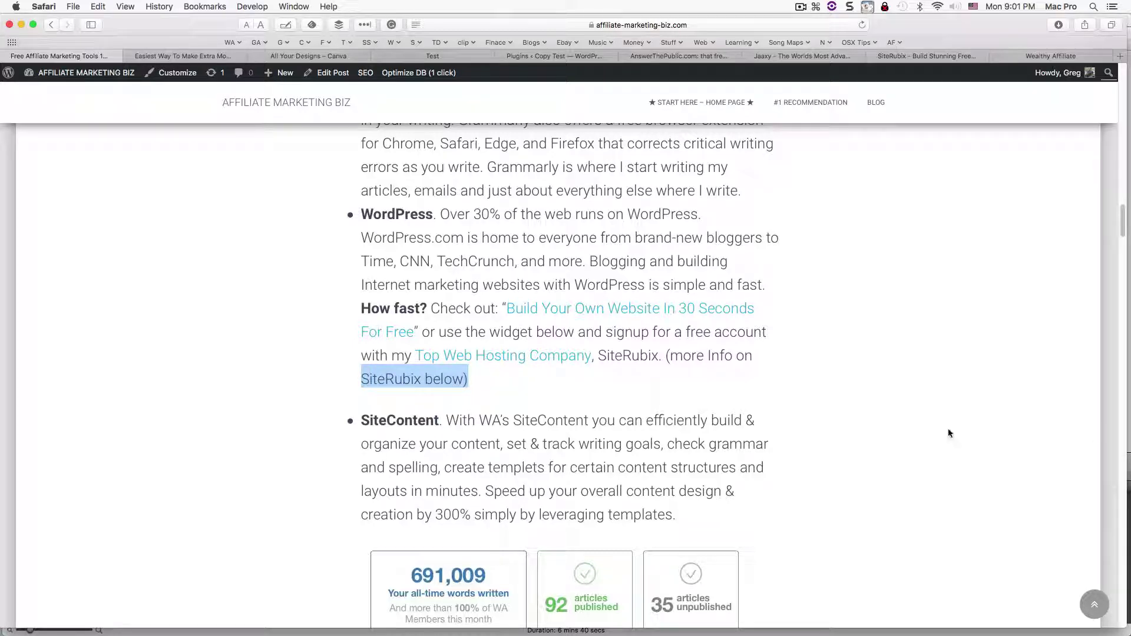
{"action": "scroll", "coordinate": [1124, 240], "scroll_direction": "down", "scroll_amount": 5}
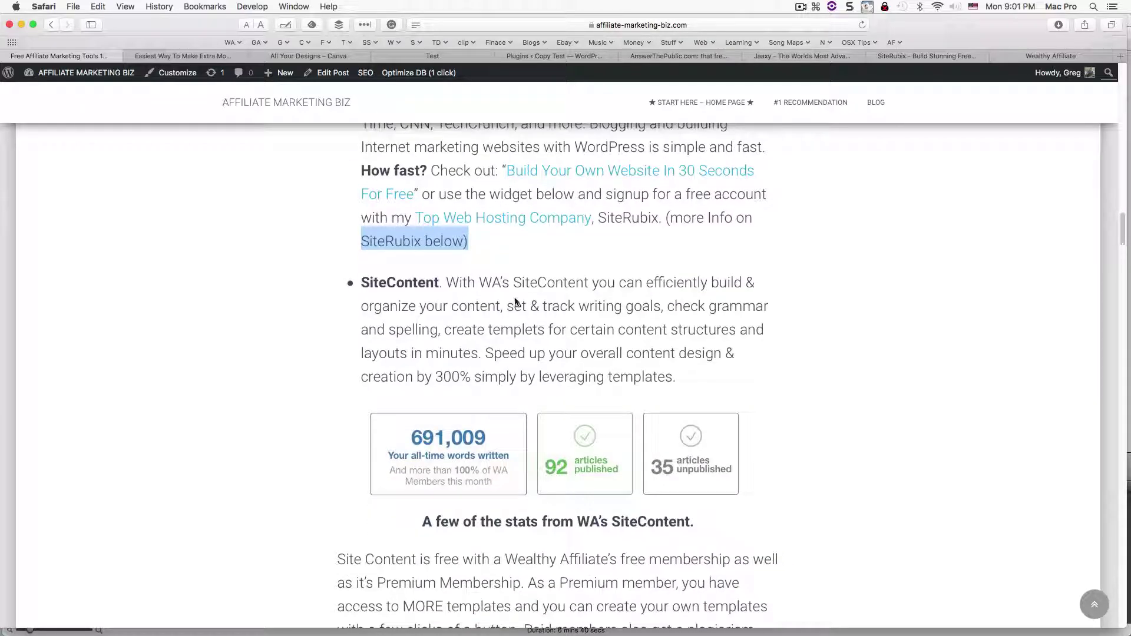
{"action": "left_click", "coordinate": [427, 286]}
{"action": "double_click", "coordinate": [427, 286]}
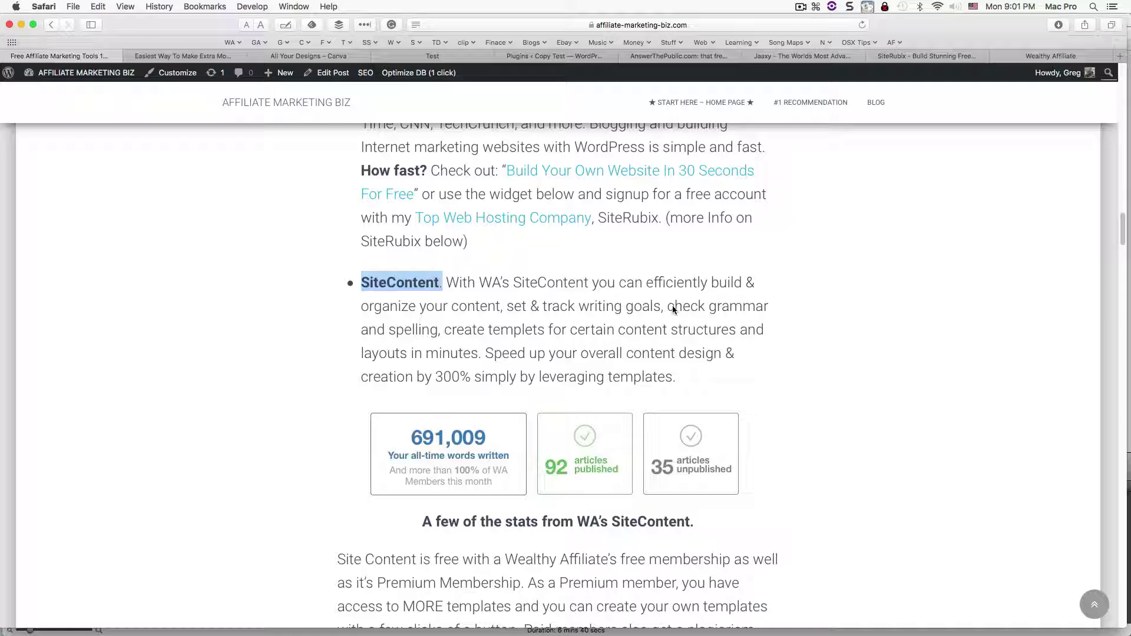
{"action": "left_click_drag", "start_coordinate": [673, 309], "coordinate": [780, 318]}
{"action": "left_click", "coordinate": [1090, 296]}
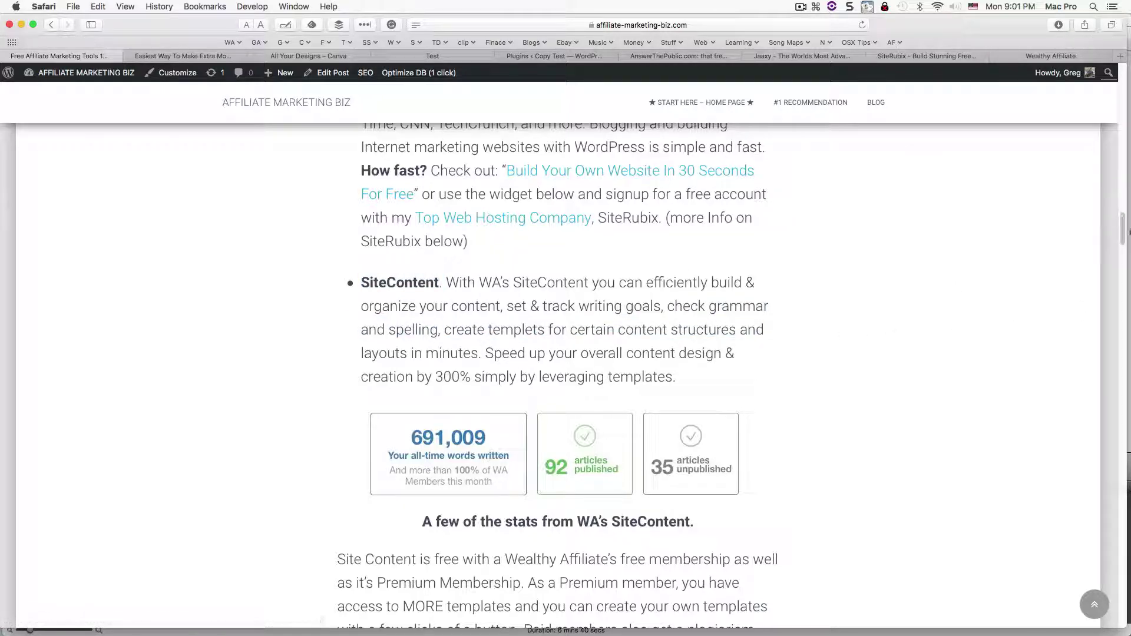
Examine the Free Web Hosting section, highlighting "SiteRubix Free Web Hosting" and placing the cursor in the free website name field.
{"action": "left_click_drag", "start_coordinate": [1123, 229], "coordinate": [1120, 259]}
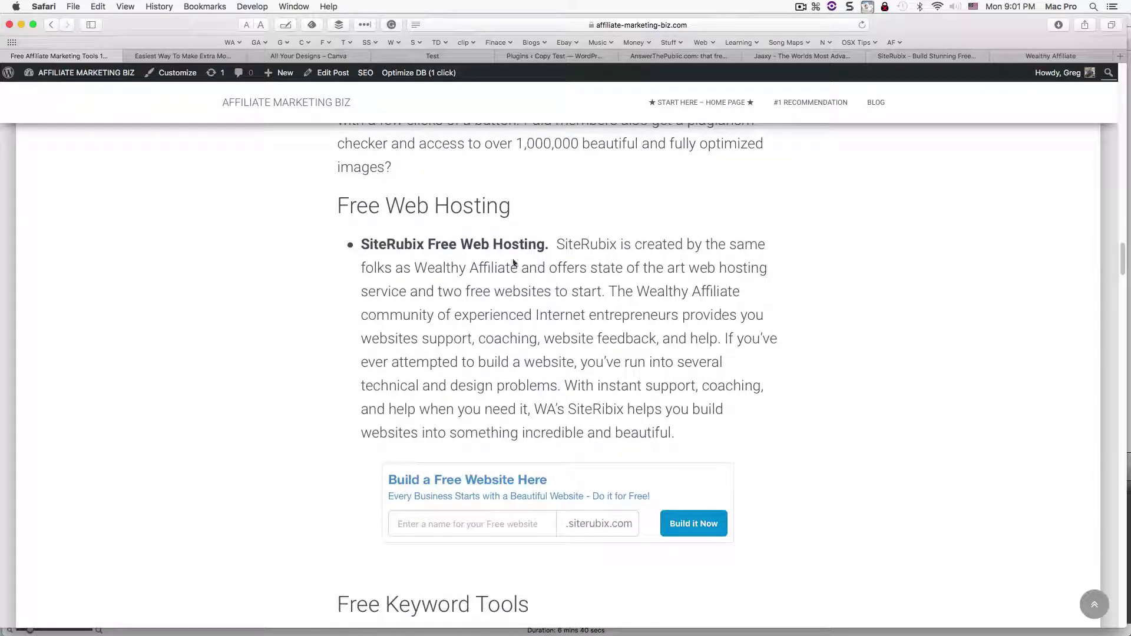
{"action": "left_click_drag", "start_coordinate": [370, 248], "coordinate": [537, 245]}
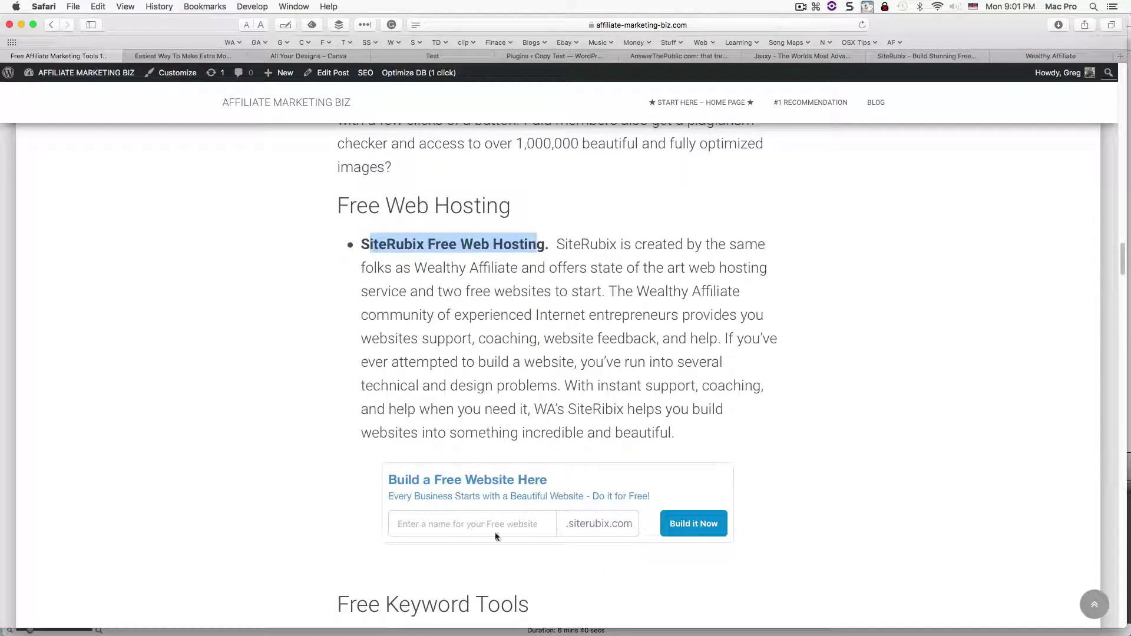
{"action": "left_click", "coordinate": [452, 528]}
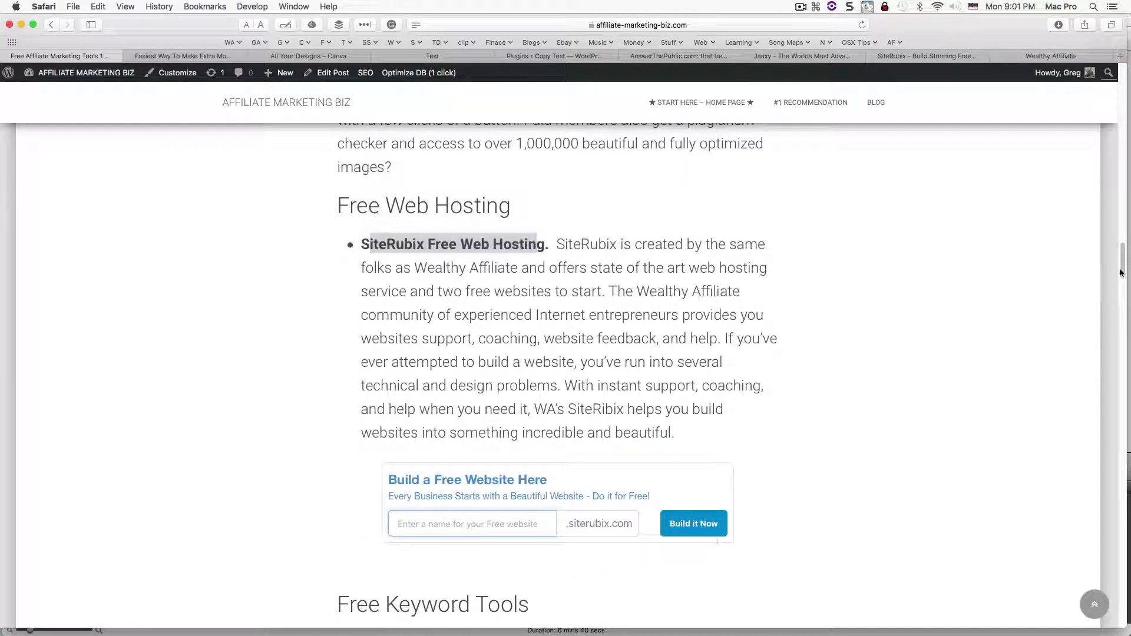
Examine the free keyword tools, highlighting the Answer The Public and Jaaxy entries.
{"action": "left_click_drag", "start_coordinate": [1124, 265], "coordinate": [1113, 296]}
{"action": "left_click_drag", "start_coordinate": [353, 293], "coordinate": [545, 315]}
{"action": "left_click_drag", "start_coordinate": [356, 387], "coordinate": [452, 410]}
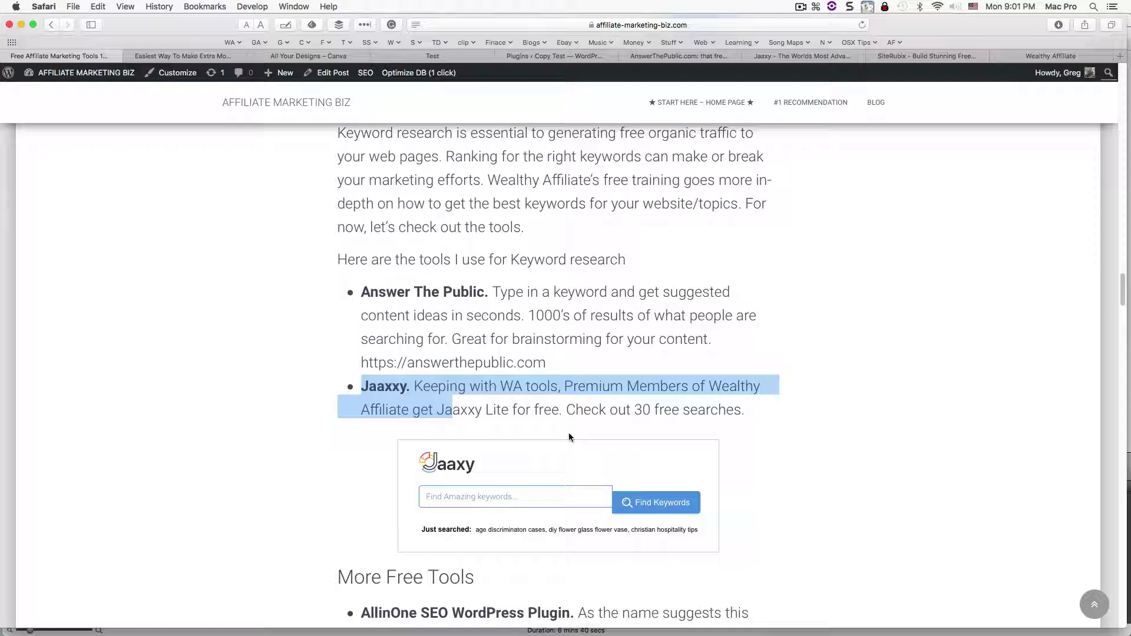
{"action": "left_click", "coordinate": [904, 433]}
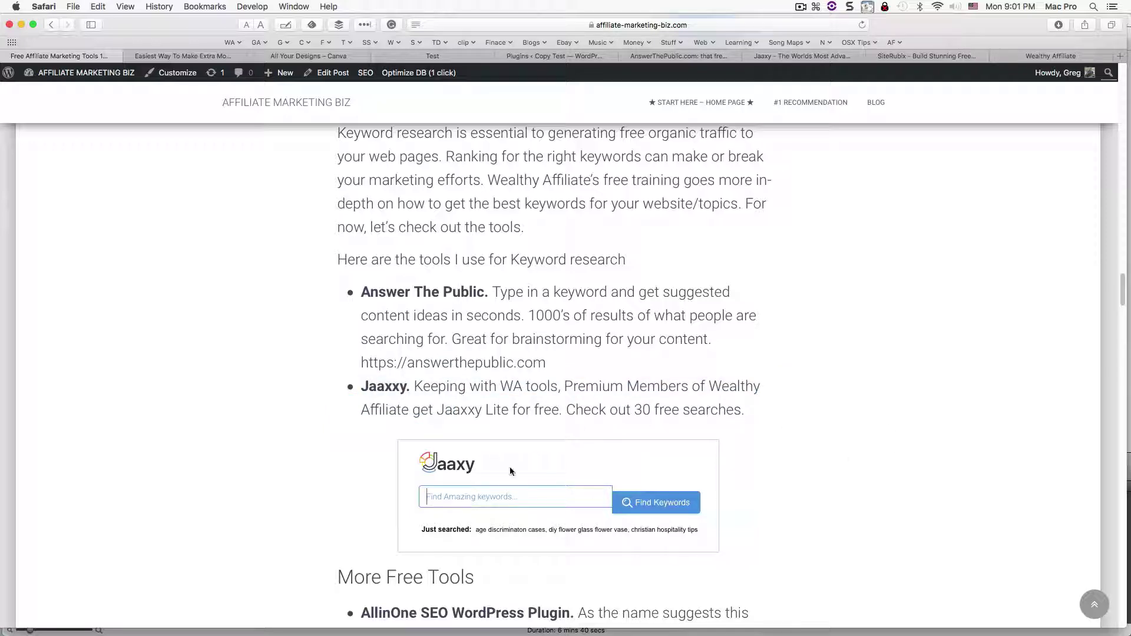
{"action": "left_click_drag", "start_coordinate": [575, 410], "coordinate": [1113, 493]}
Review the More Free Tools section, covering the AllinOne SEO WordPress Plugin, Canva and Free Proofreader entries, and return to the article's beginning.
{"action": "scroll", "coordinate": [1125, 299], "scroll_direction": "down", "scroll_amount": 10}
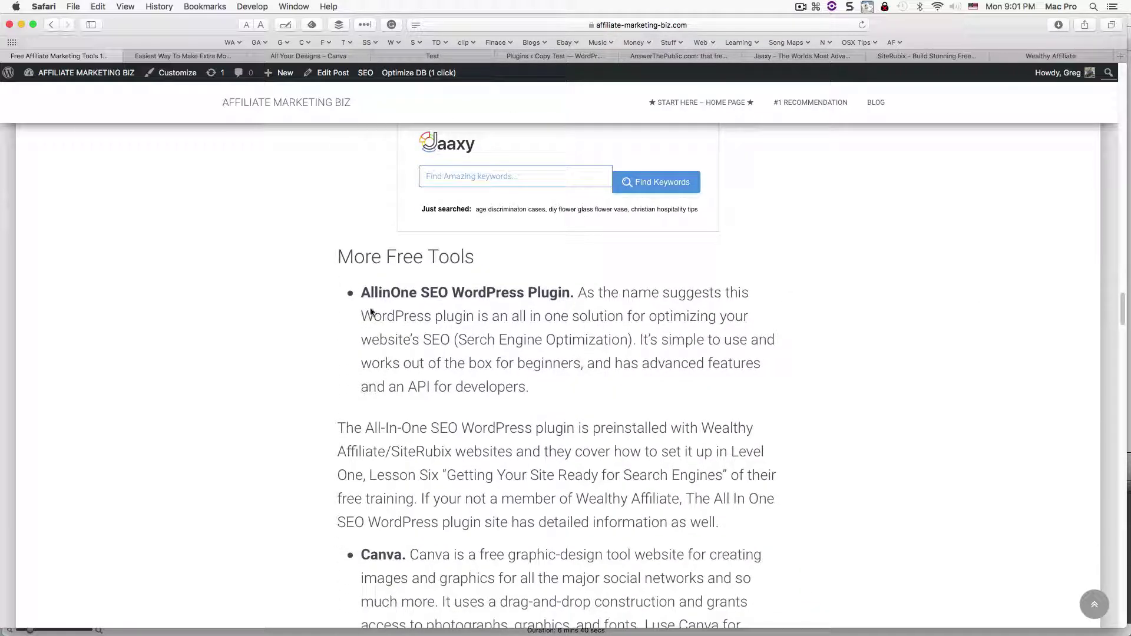
{"action": "left_click_drag", "start_coordinate": [361, 292], "coordinate": [578, 294]}
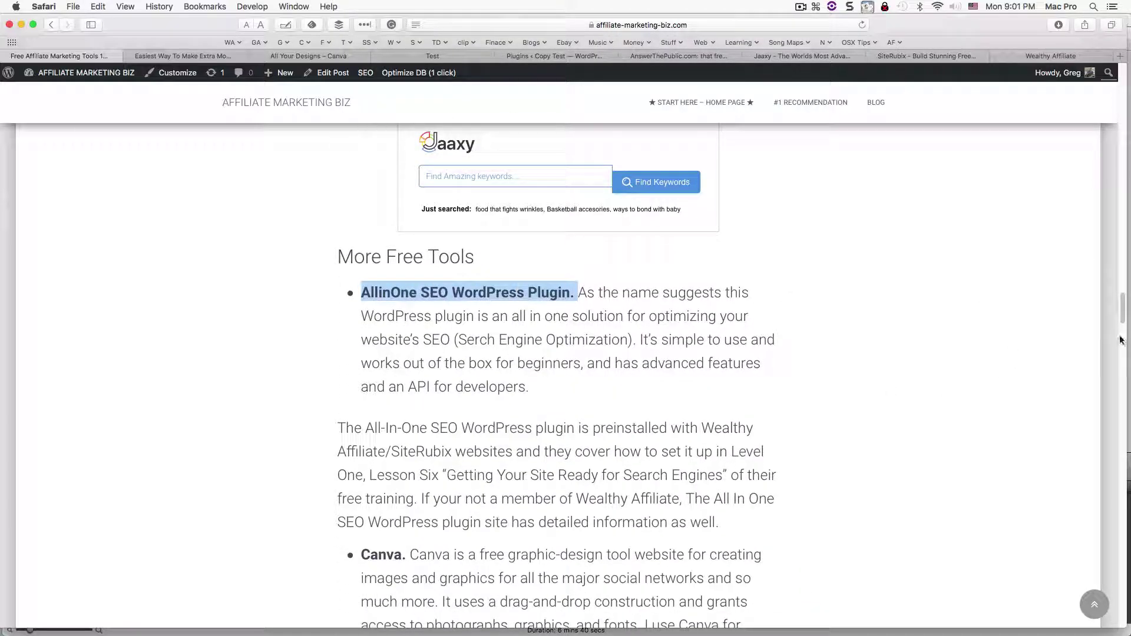
{"action": "scroll", "coordinate": [1122, 336], "scroll_direction": "down", "scroll_amount": 6}
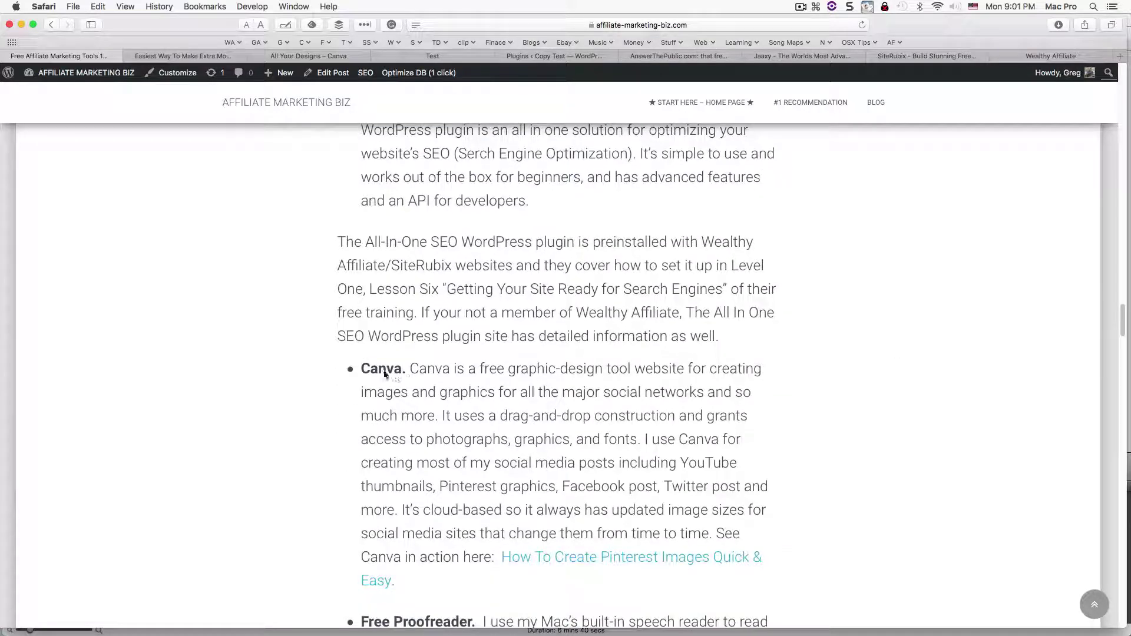
{"action": "scroll", "coordinate": [1122, 345], "scroll_direction": "down", "scroll_amount": 10}
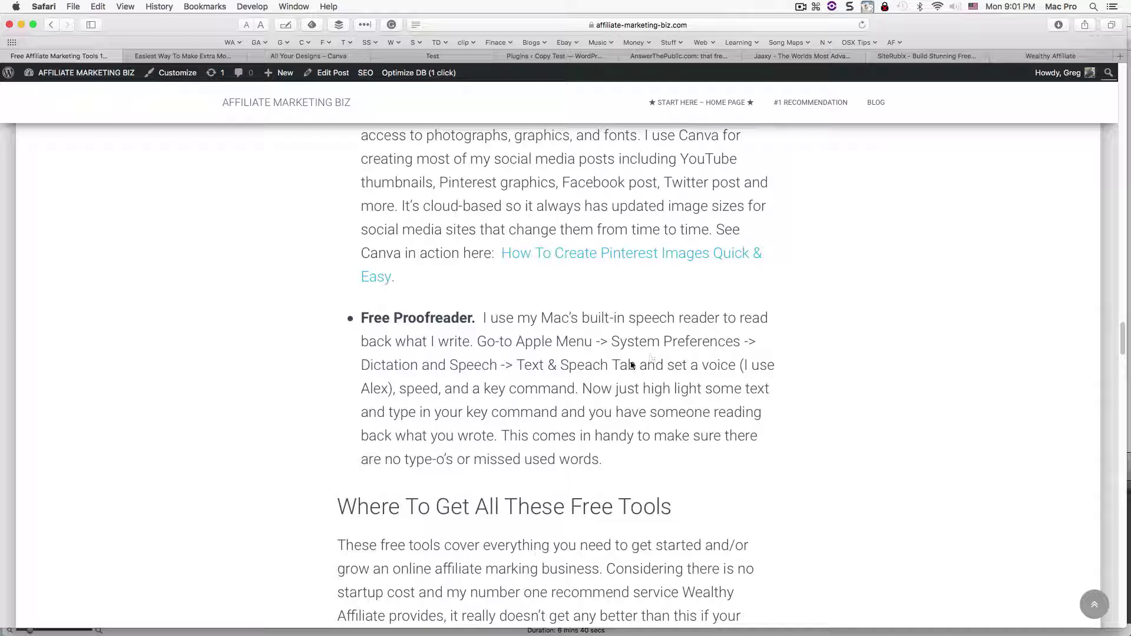
{"action": "left_click_drag", "start_coordinate": [352, 317], "coordinate": [751, 459]}
{"action": "scroll", "coordinate": [530, 330], "scroll_direction": "up", "scroll_amount": 1}
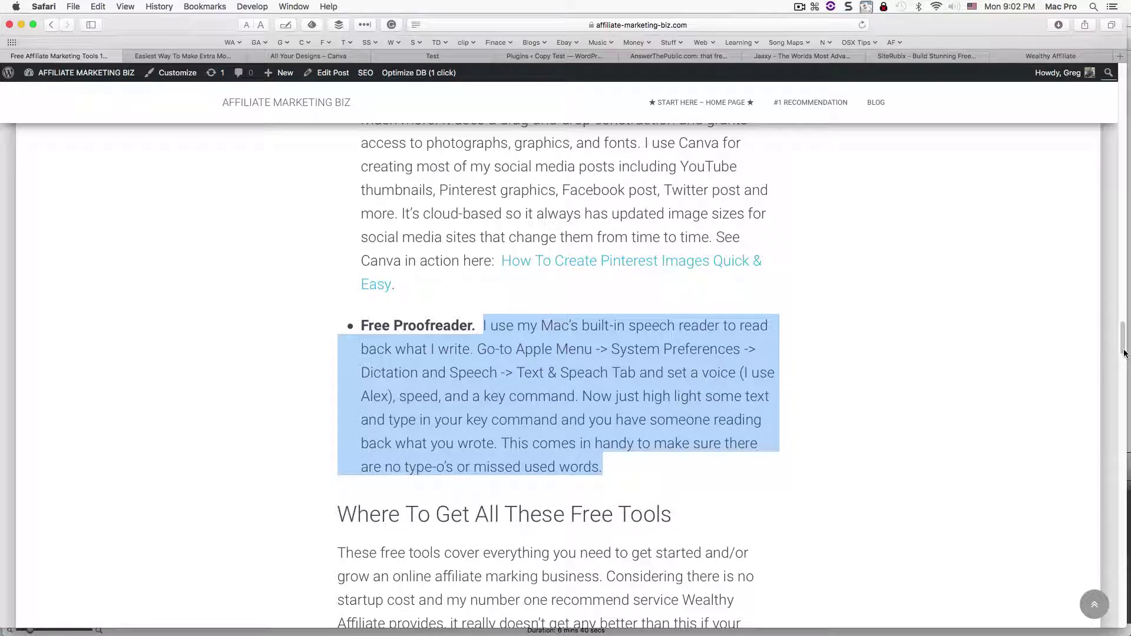
{"action": "left_click_drag", "start_coordinate": [1125, 352], "coordinate": [1114, 177]}
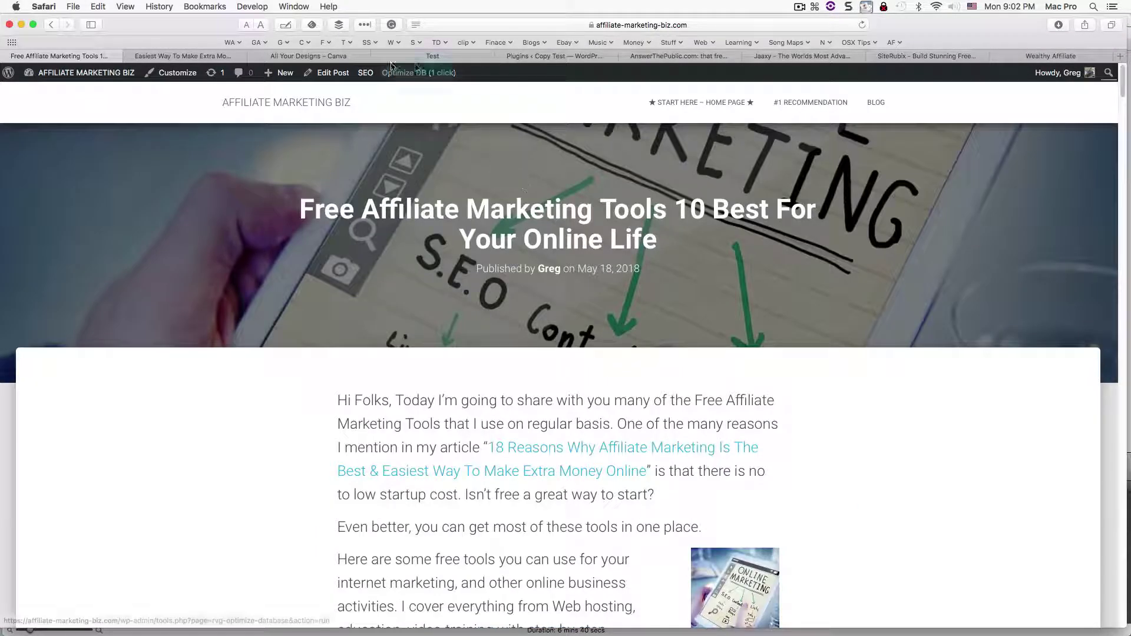
Switch to Canva, create a new YouTube Thumbnail design and apply the "The Top Ten Music Videos" layout.
{"action": "left_click", "coordinate": [327, 55]}
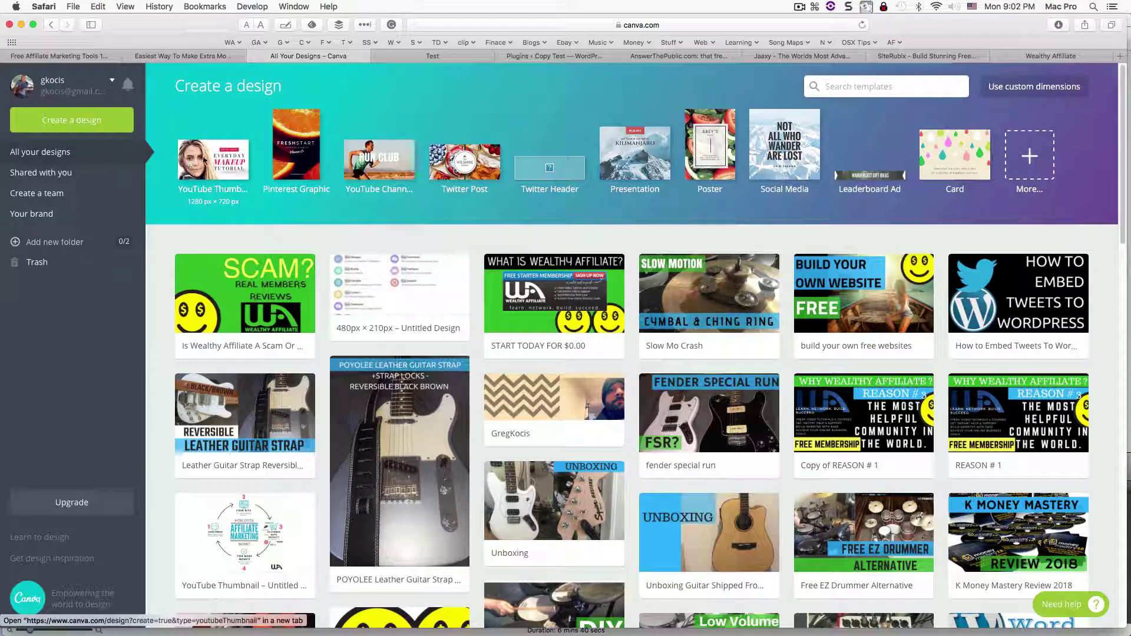
{"action": "left_click", "coordinate": [236, 201]}
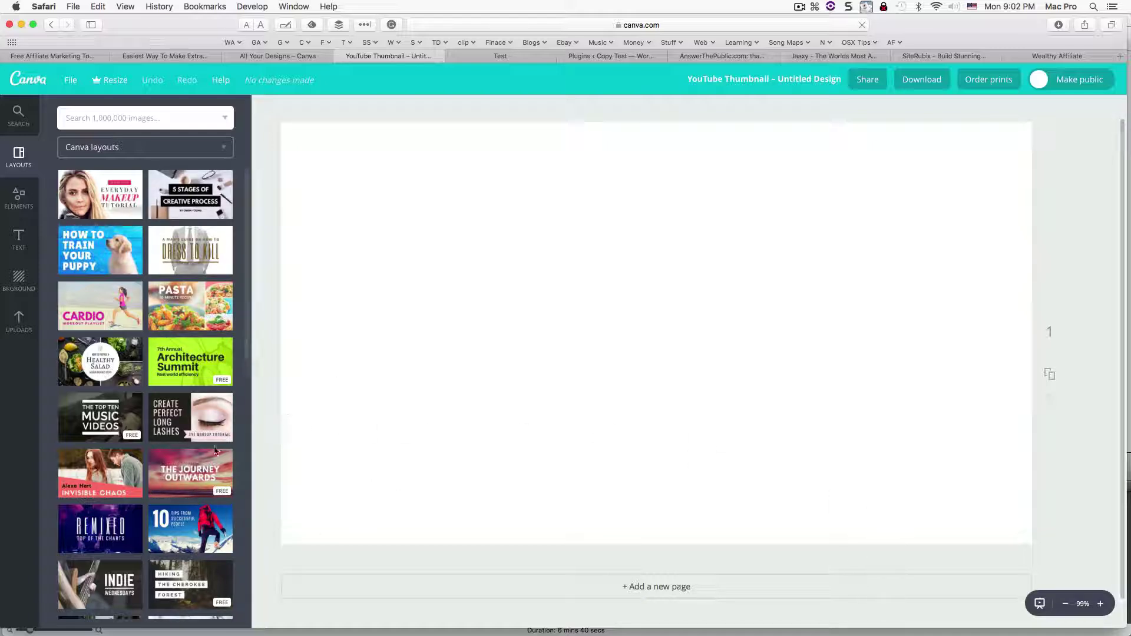
{"action": "left_click", "coordinate": [109, 423]}
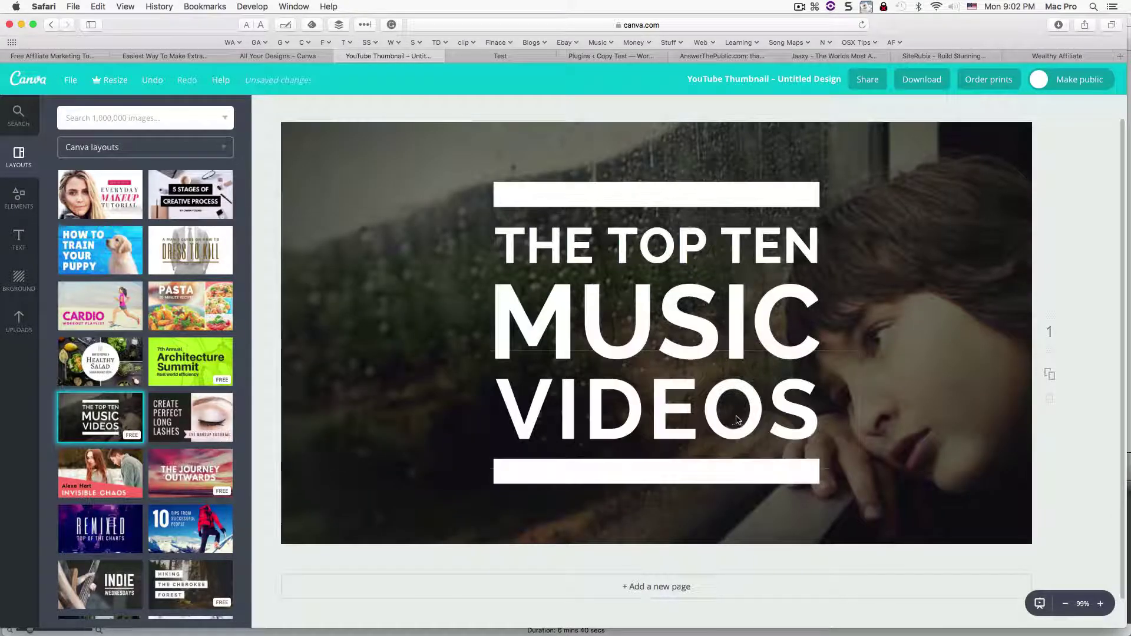
Bring up the background image's delete options, select the upper white bar, and close the YouTube thumbnail design, leaving the page.
{"action": "left_click", "coordinate": [936, 178]}
{"action": "left_click", "coordinate": [1111, 110]}
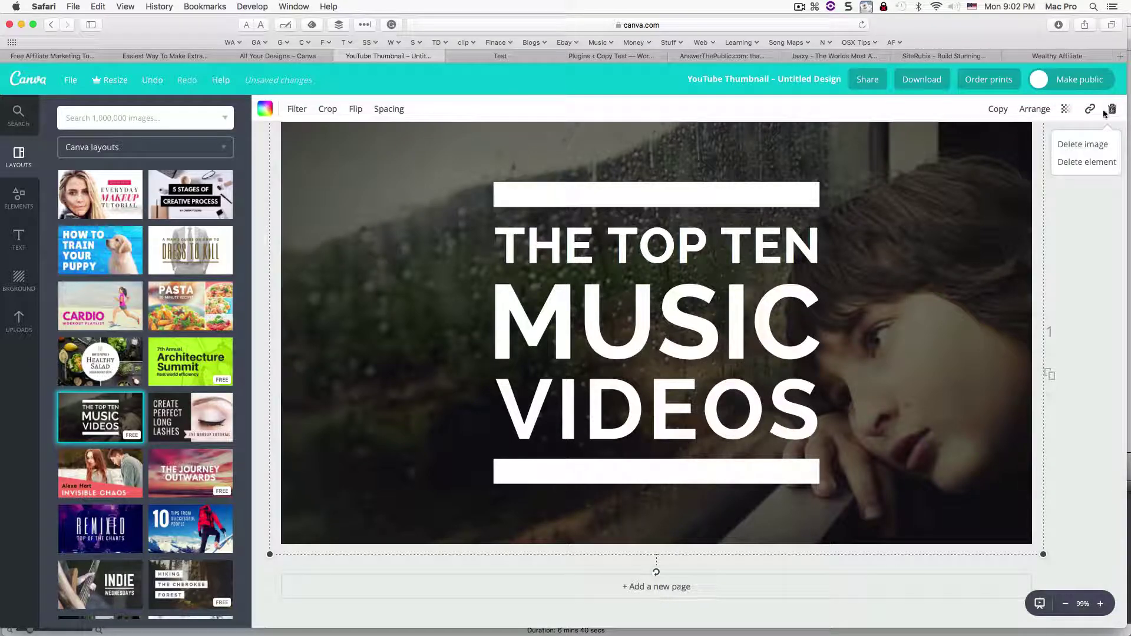
{"action": "left_click", "coordinate": [707, 195]}
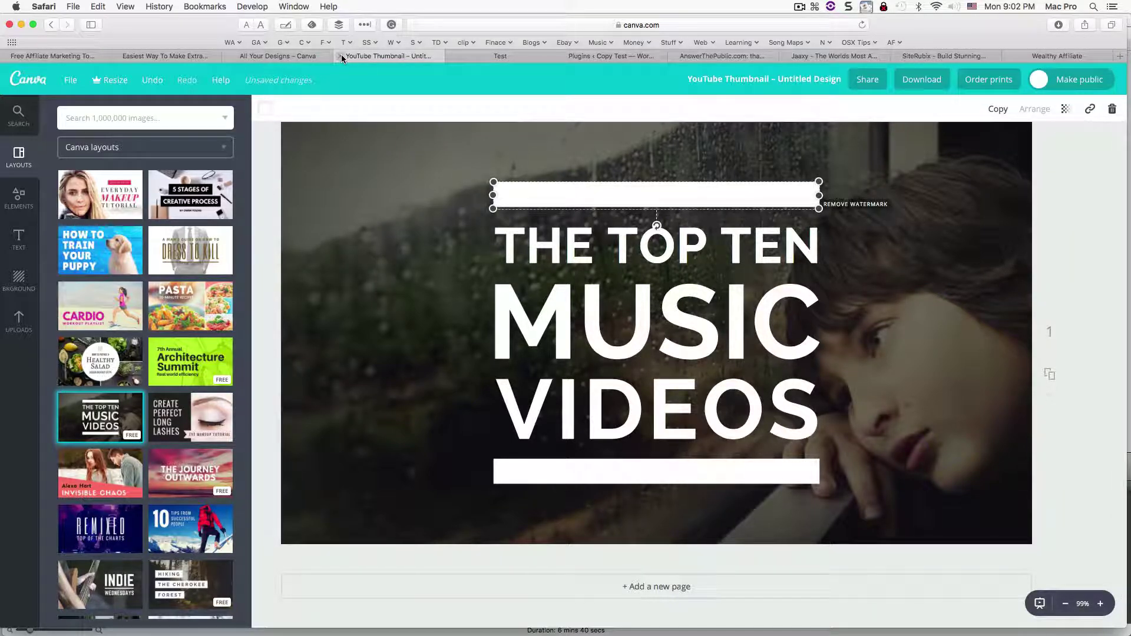
{"action": "left_click", "coordinate": [341, 55]}
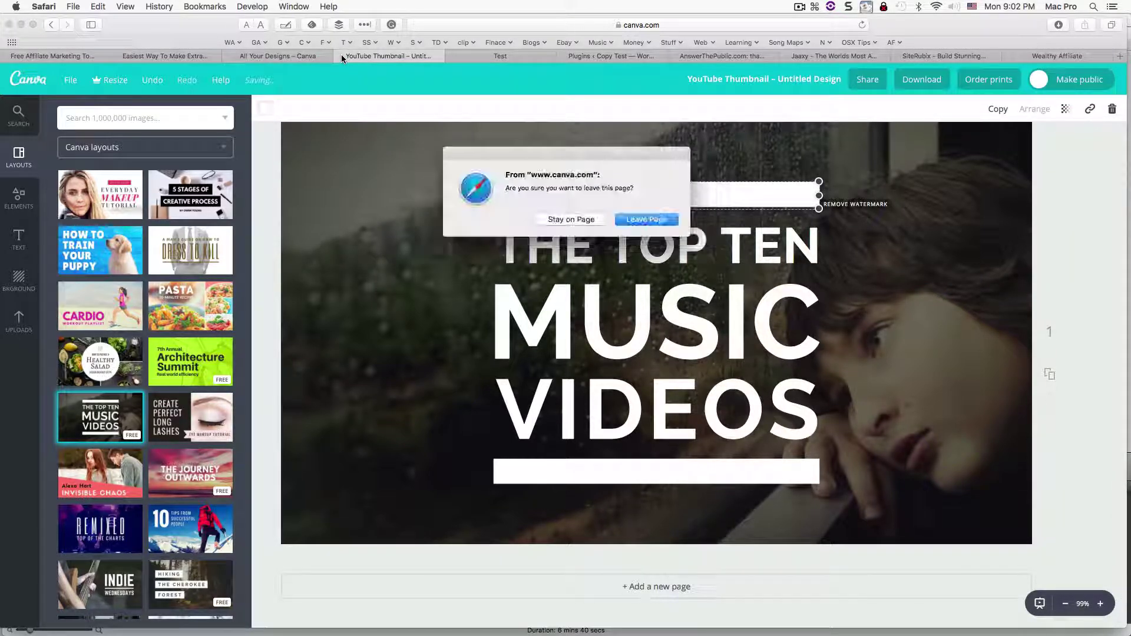
{"action": "left_click", "coordinate": [663, 221]}
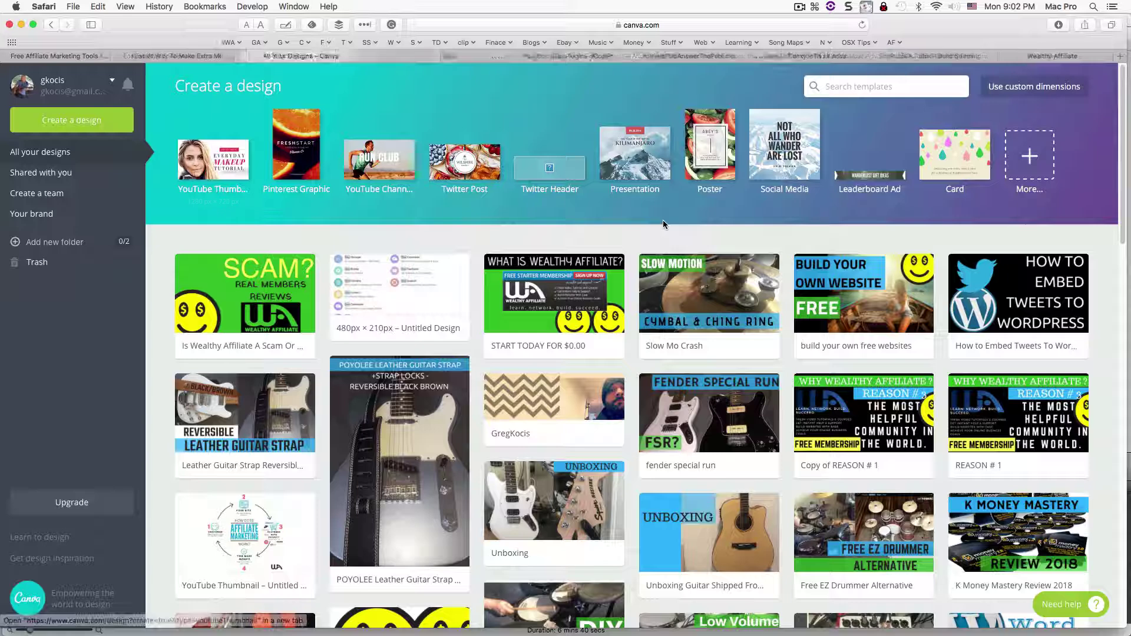
In Grammarly's Test document, accept the suggested comma after "Hey" and correct "gramarly" to "Grammarly".
{"action": "left_click", "coordinate": [445, 54]}
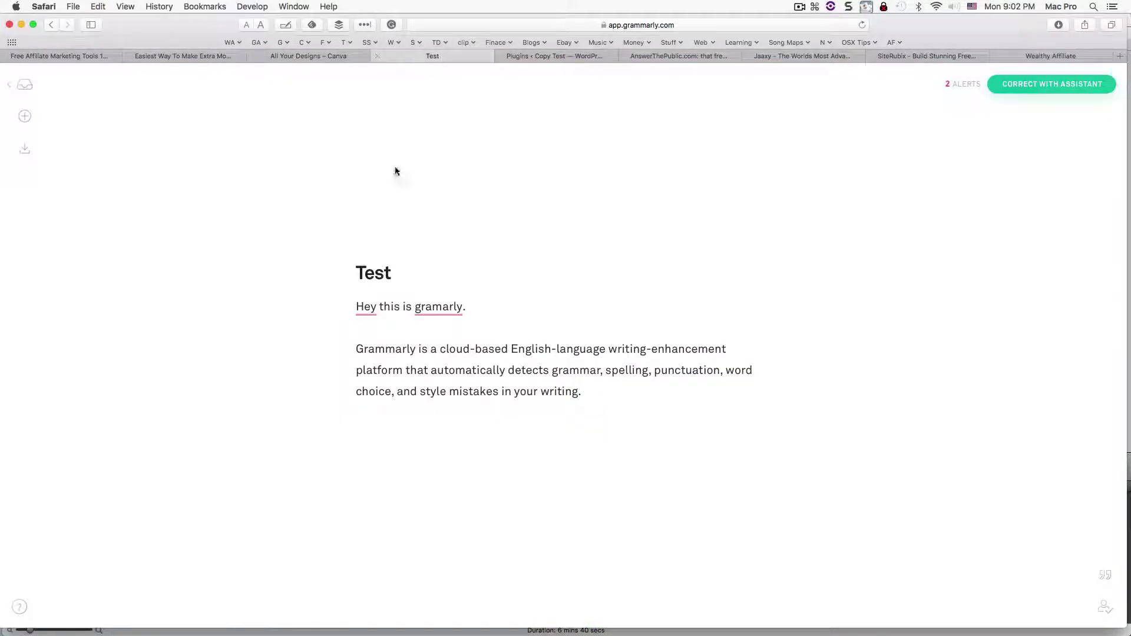
{"action": "left_click", "coordinate": [364, 311]}
{"action": "left_click", "coordinate": [366, 328]}
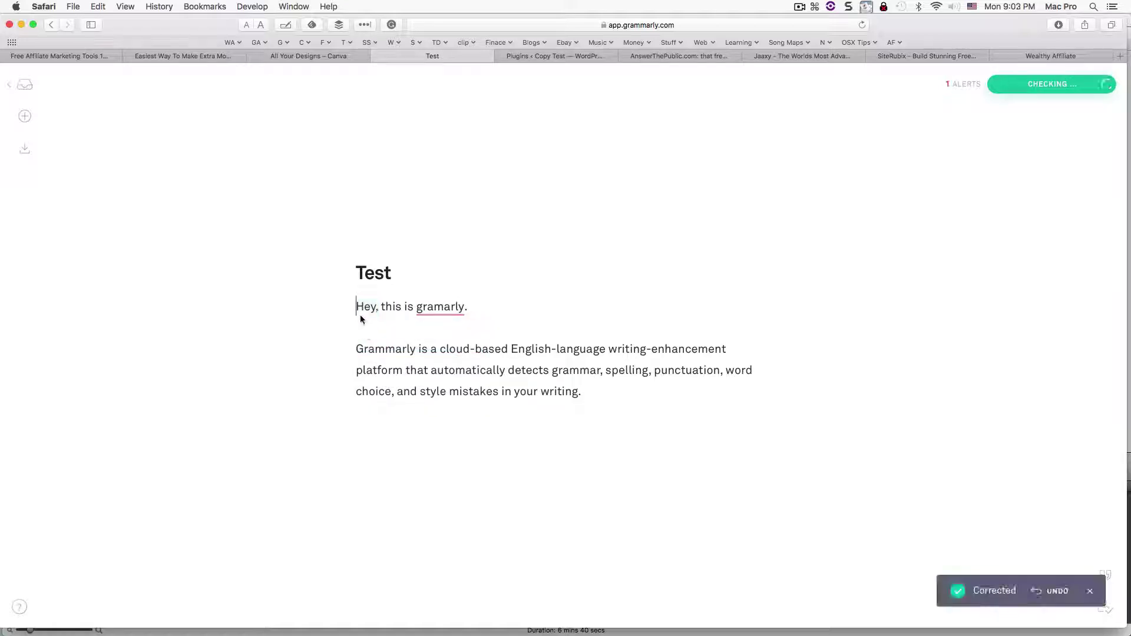
{"action": "left_click", "coordinate": [454, 309]}
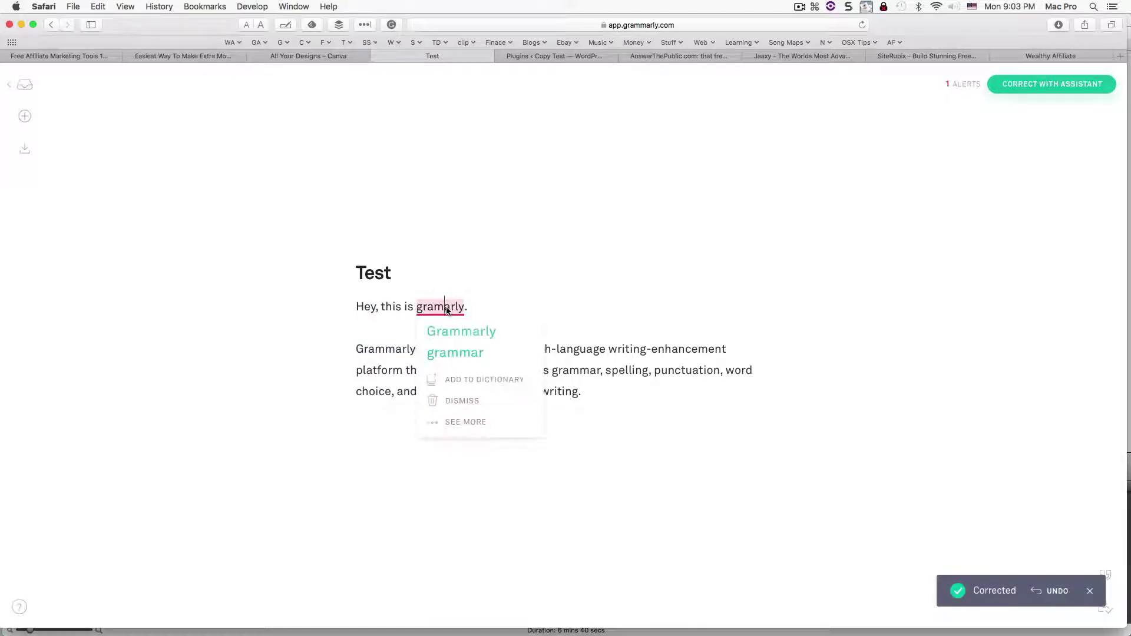
{"action": "left_click", "coordinate": [450, 328]}
Look up synonyms for words in the second paragraph, including "spelling" and "detects", without replacing any.
{"action": "double_click", "coordinate": [431, 372]}
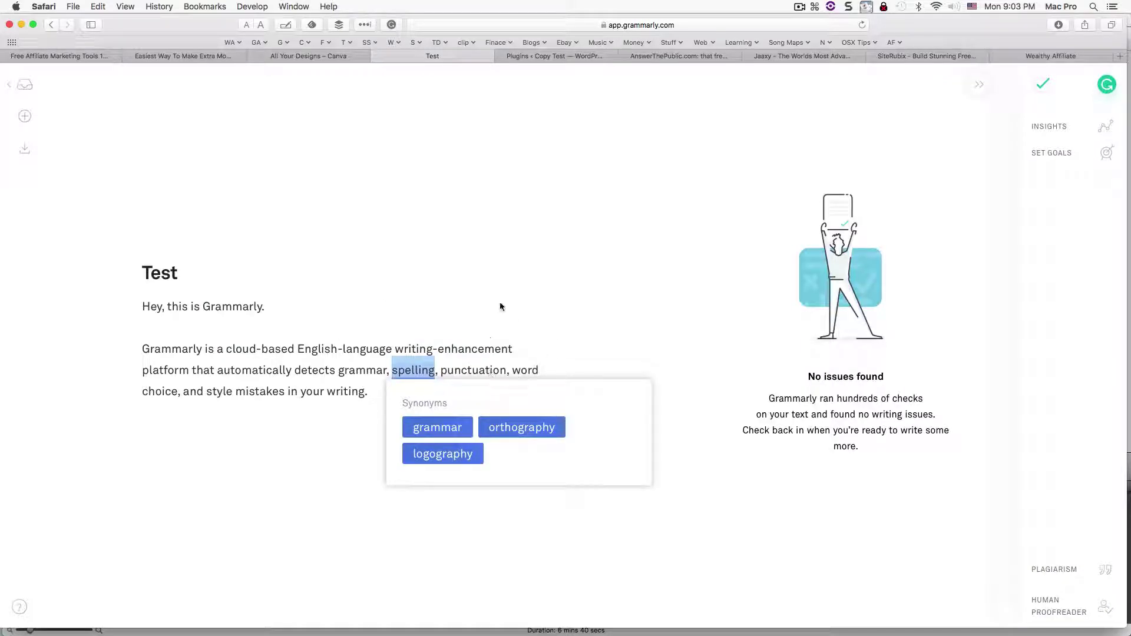
{"action": "left_click", "coordinate": [577, 266]}
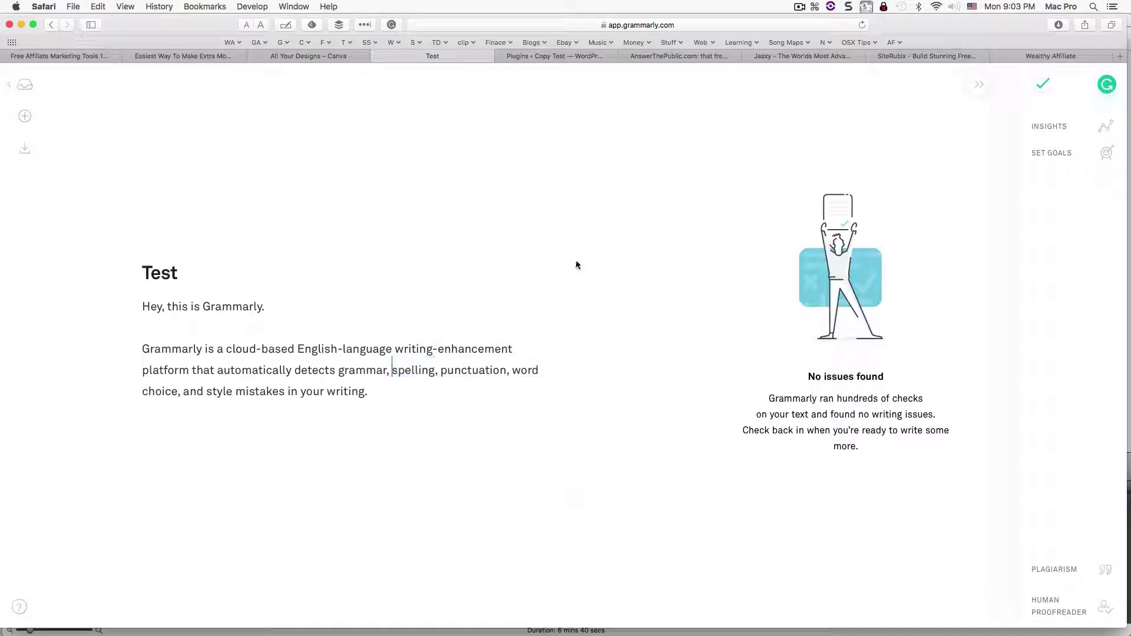
{"action": "double_click", "coordinate": [307, 373]}
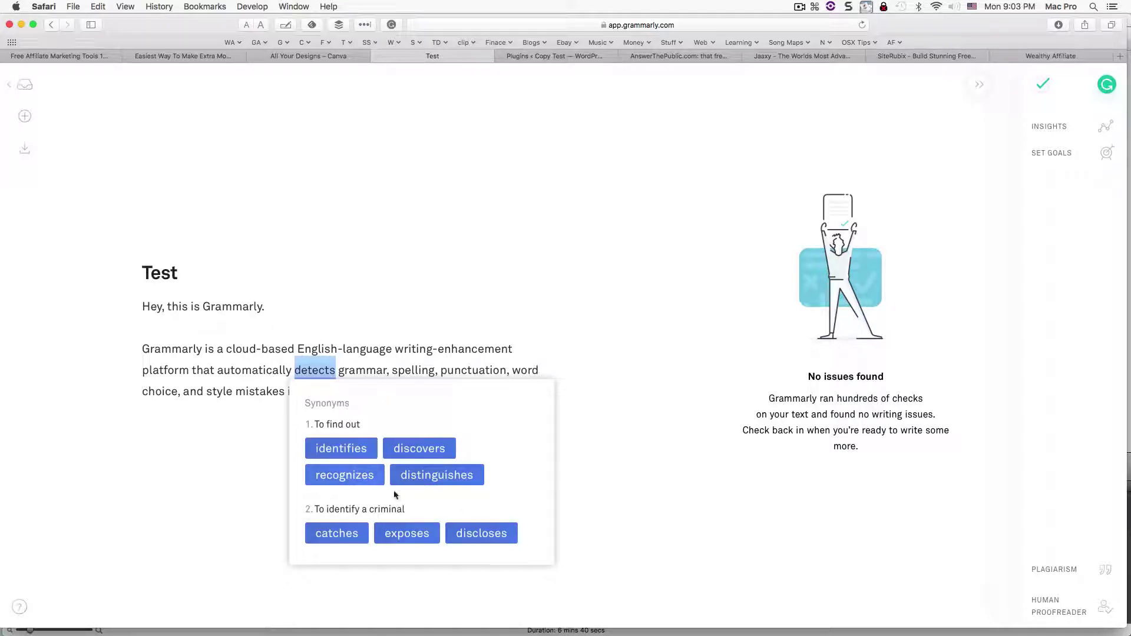
{"action": "double_click", "coordinate": [232, 370]}
{"action": "double_click", "coordinate": [413, 373]}
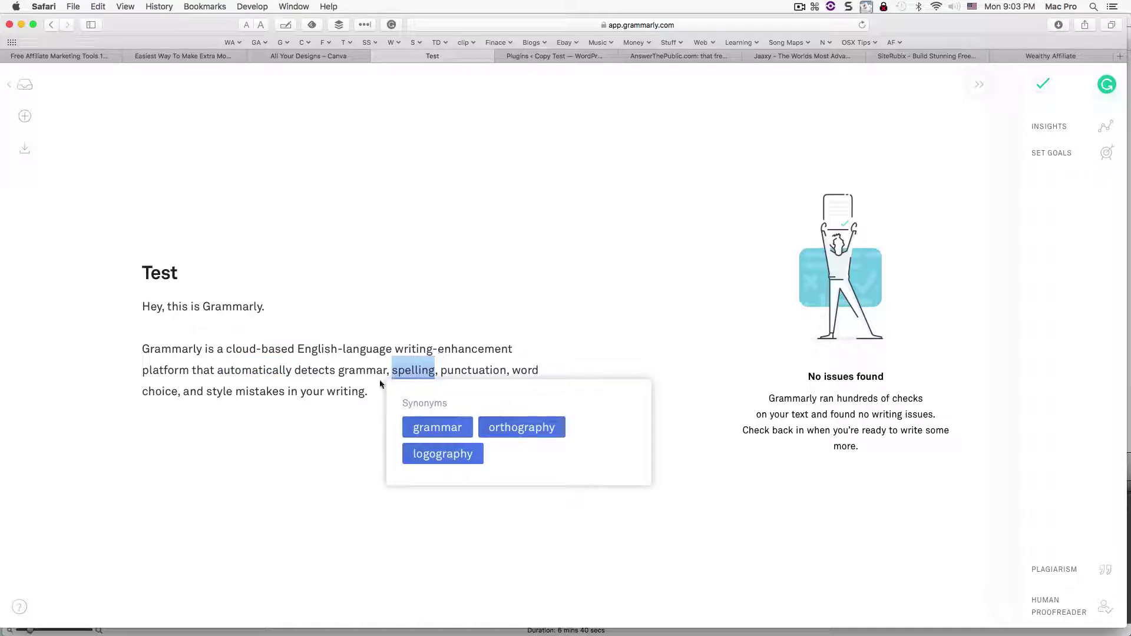
{"action": "left_click", "coordinate": [373, 294]}
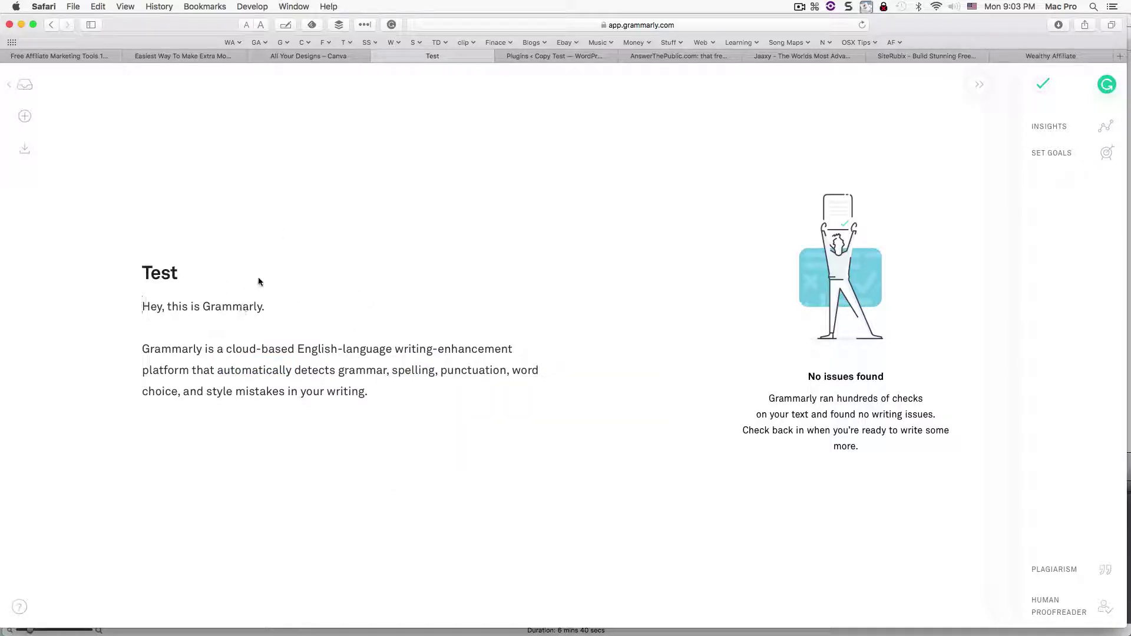
Highlight the paragraph describing Grammarly and check the Plagiarism and Human Proofreader options.
{"action": "left_click_drag", "start_coordinate": [143, 350], "coordinate": [486, 395]}
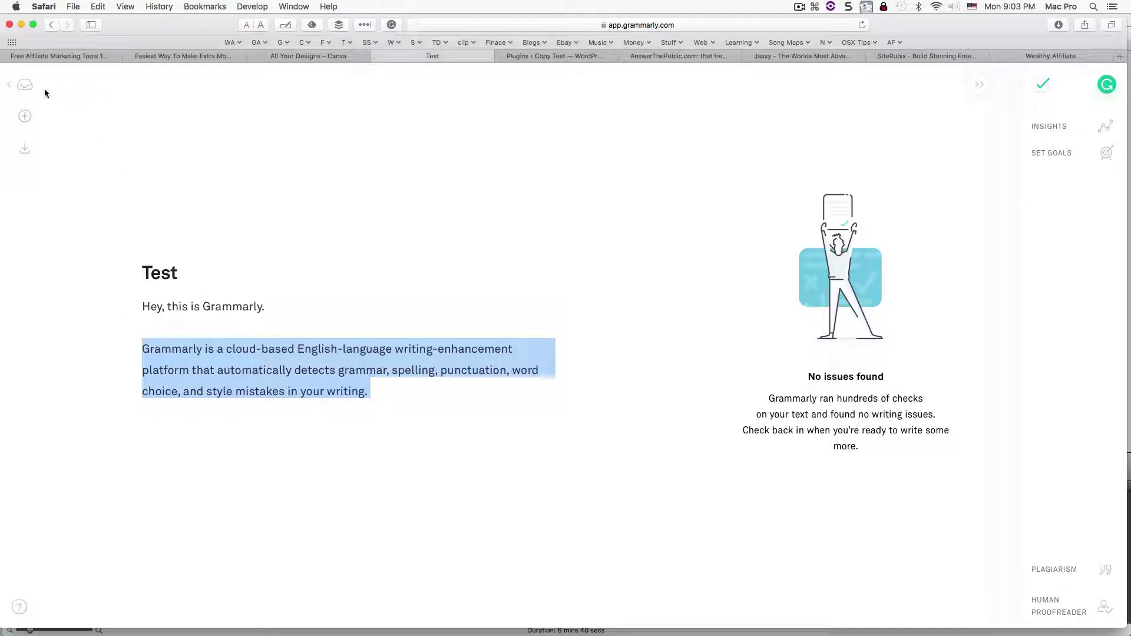
{"action": "left_click", "coordinate": [171, 275]}
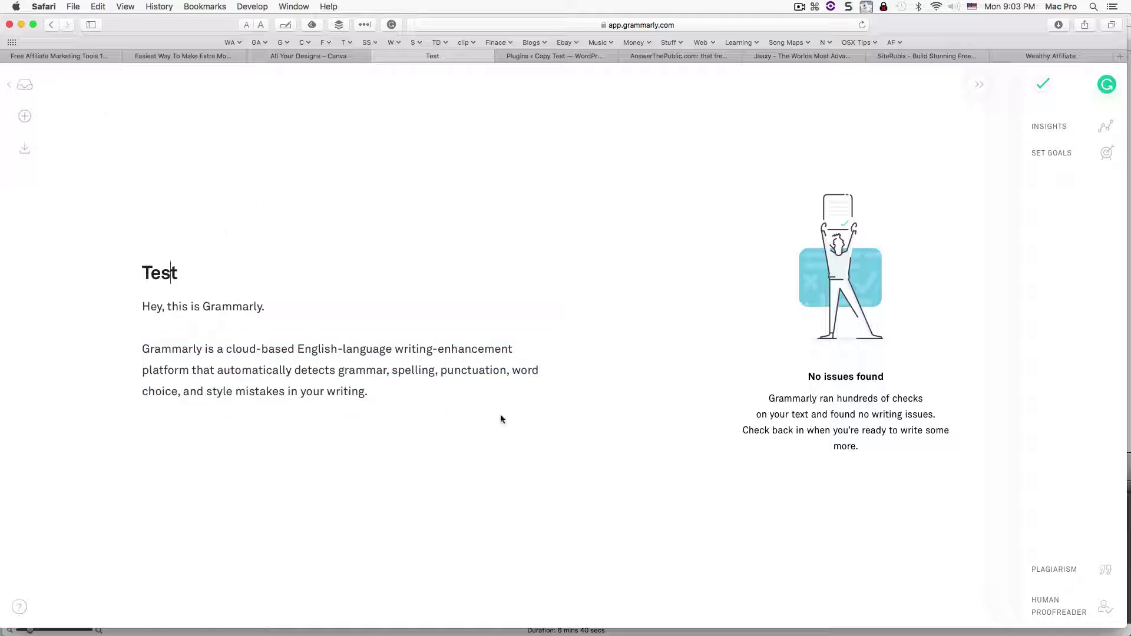
{"action": "left_click", "coordinate": [1047, 568]}
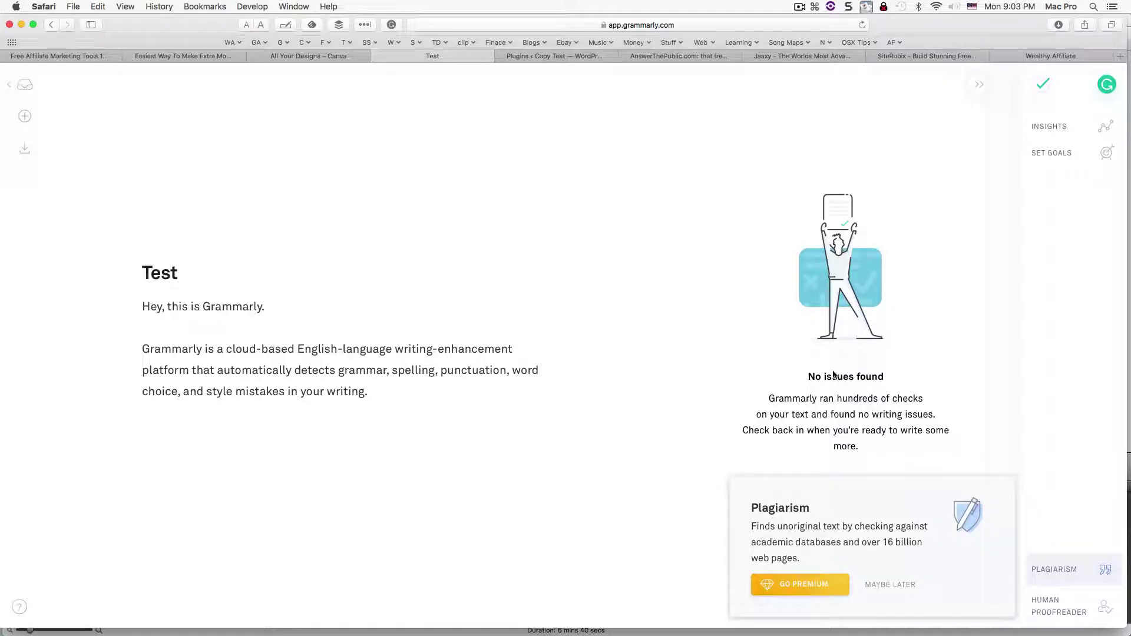
{"action": "left_click", "coordinate": [1048, 609]}
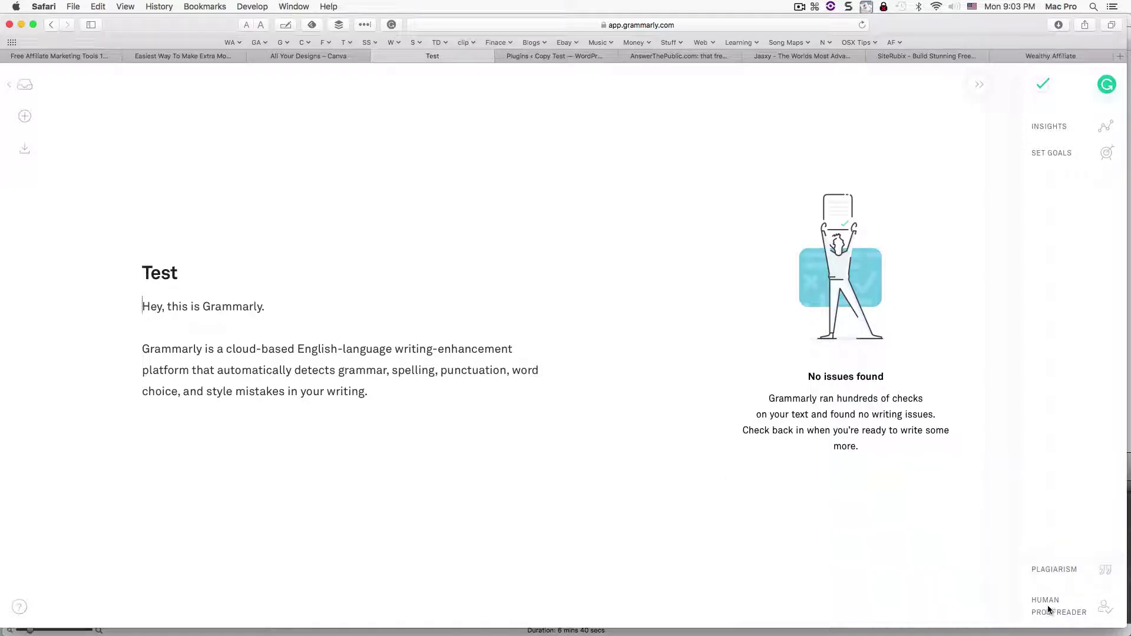
{"action": "left_click", "coordinate": [558, 405]}
Switch to the WordPress Plugins page, activate All In One SEO Pack and open its General Settings.
{"action": "left_click", "coordinate": [547, 57]}
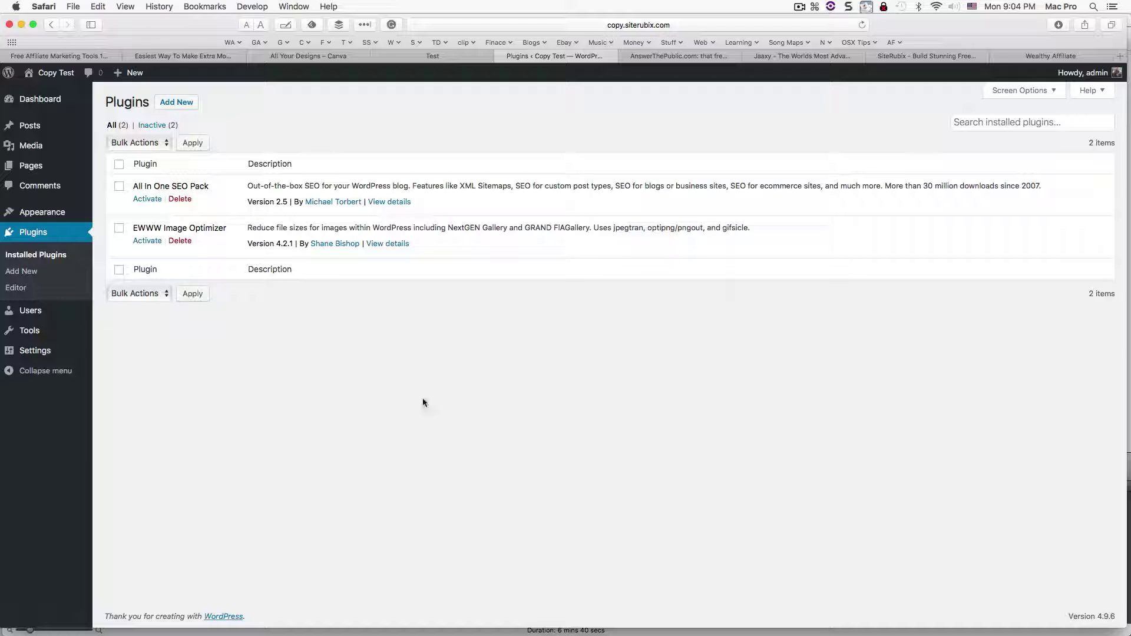
{"action": "left_click", "coordinate": [143, 200]}
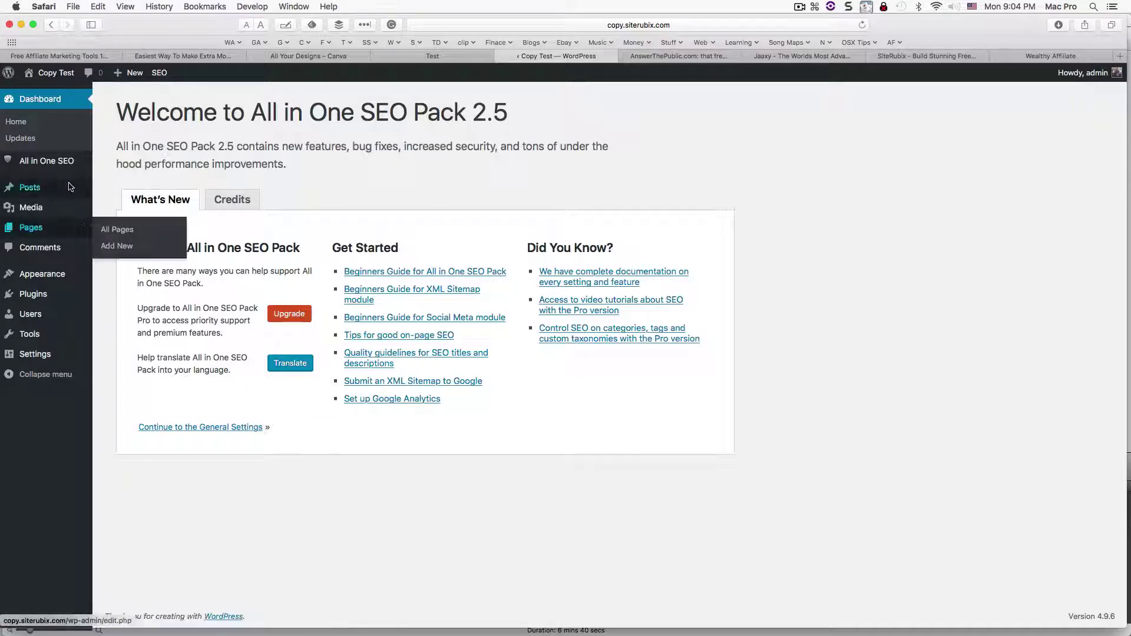
{"action": "mouse_move", "coordinate": [63, 167]}
{"action": "left_click", "coordinate": [115, 164]}
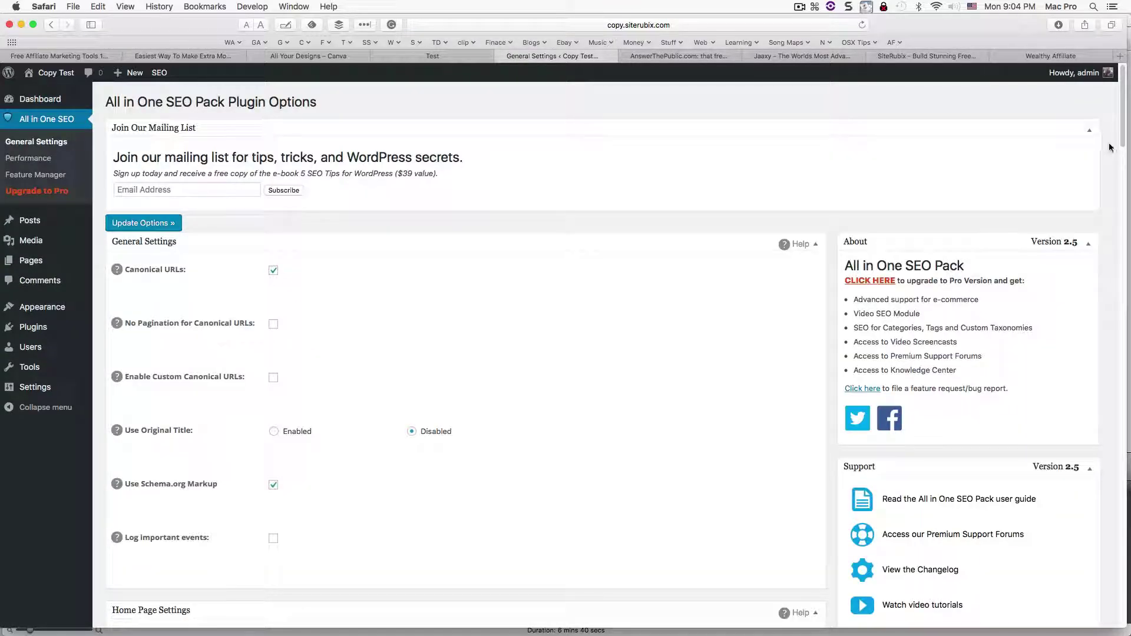
Review the Home Page Settings, placing the cursor in the Home Title and Home Description fields.
{"action": "scroll", "coordinate": [1106, 200], "scroll_direction": "down", "scroll_amount": 7}
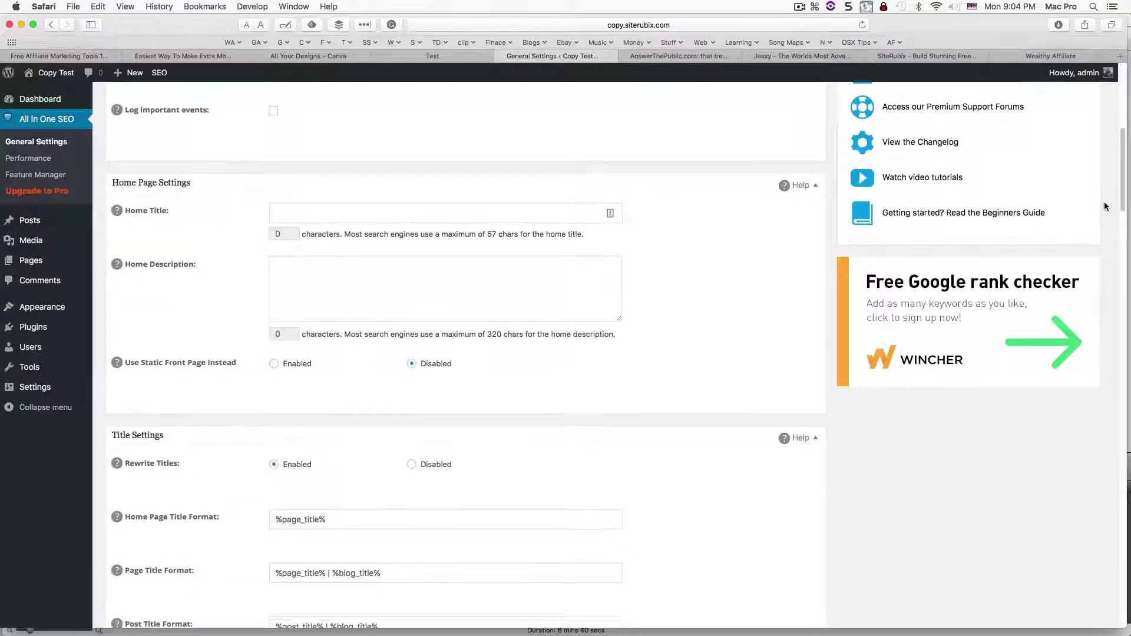
{"action": "left_click", "coordinate": [447, 201]}
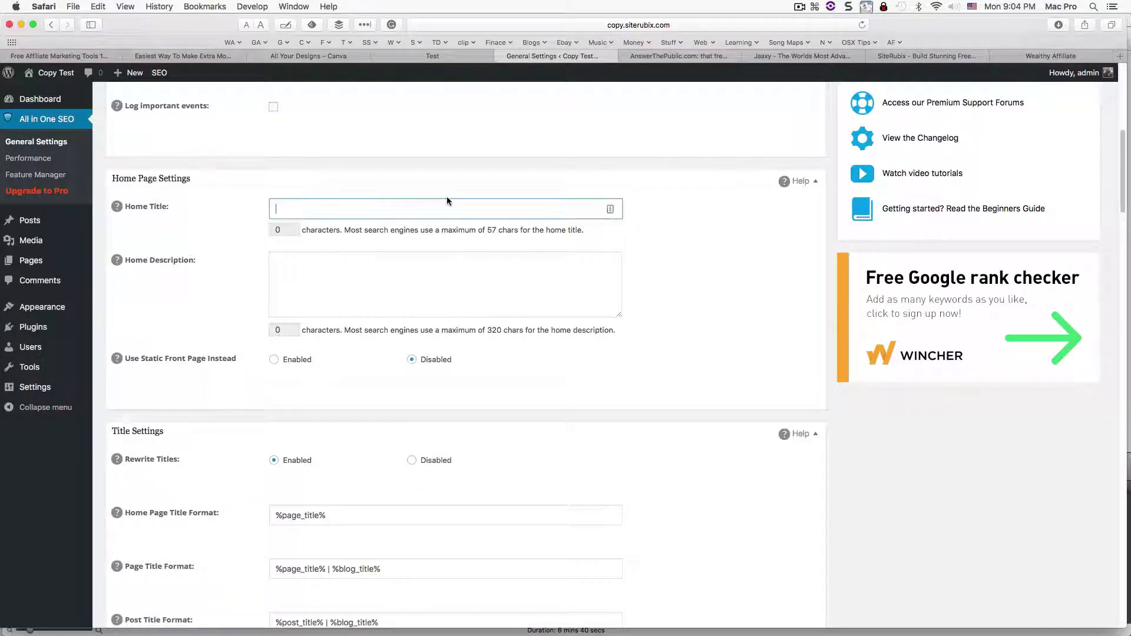
{"action": "left_click", "coordinate": [363, 286]}
{"action": "scroll", "coordinate": [1119, 190], "scroll_direction": "down", "scroll_amount": 1}
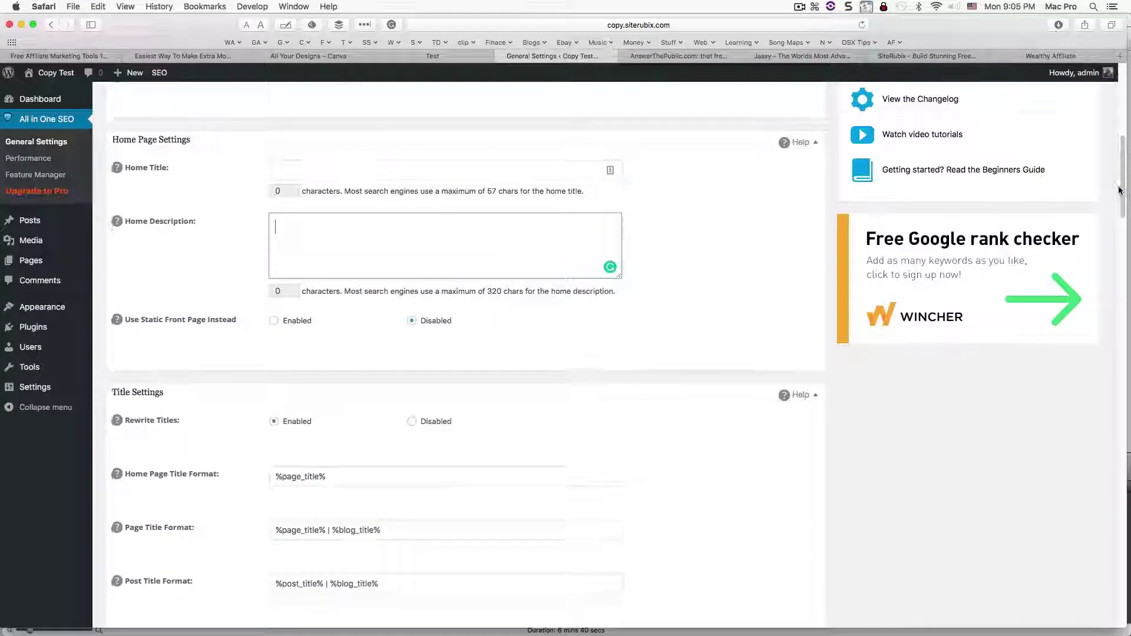
Review Webmaster Verification, highlighting the Google Webmaster Tools and Bing Webmaster Center labels, and return to the beginning of the settings.
{"action": "scroll", "coordinate": [1119, 190], "scroll_direction": "down", "scroll_amount": 15}
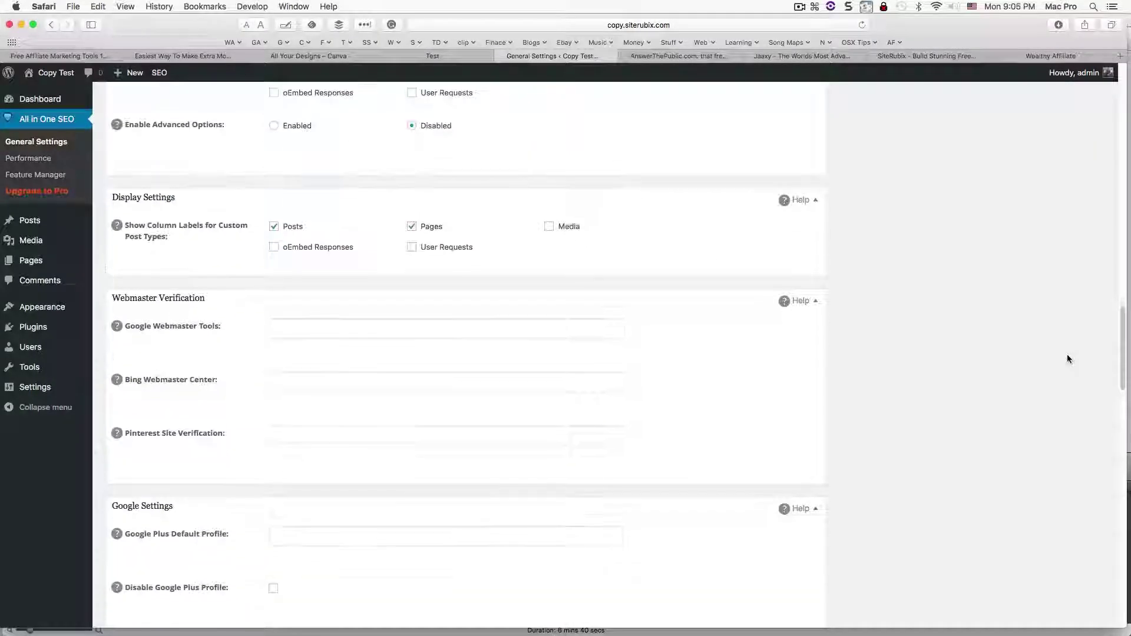
{"action": "left_click_drag", "start_coordinate": [224, 327], "coordinate": [139, 327]}
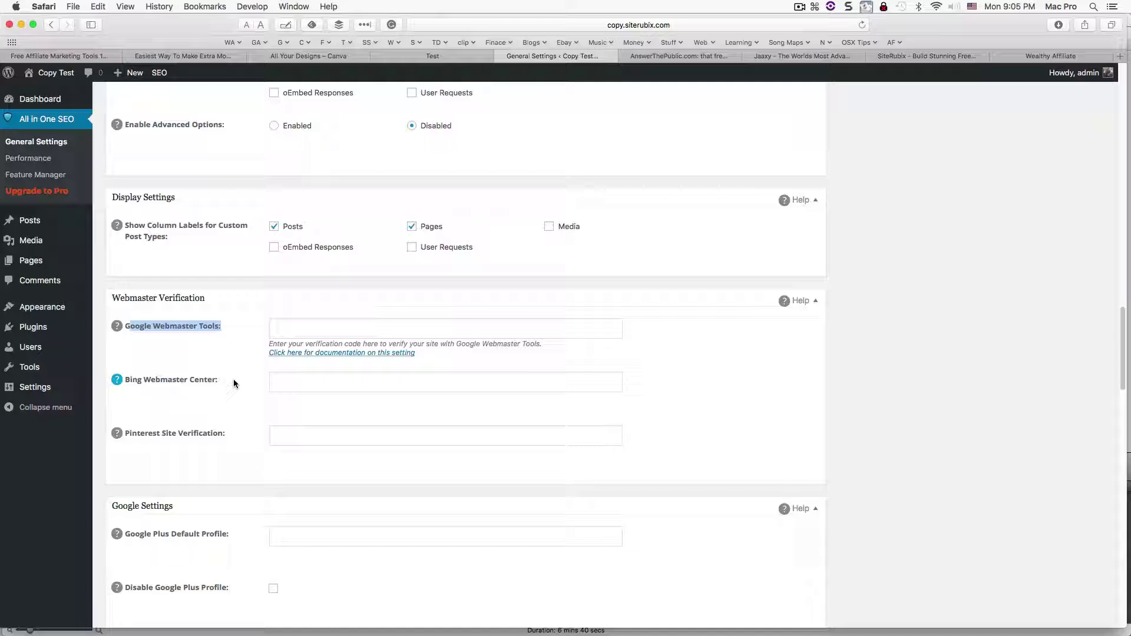
{"action": "left_click_drag", "start_coordinate": [231, 379], "coordinate": [118, 380]}
{"action": "left_click", "coordinate": [175, 407]}
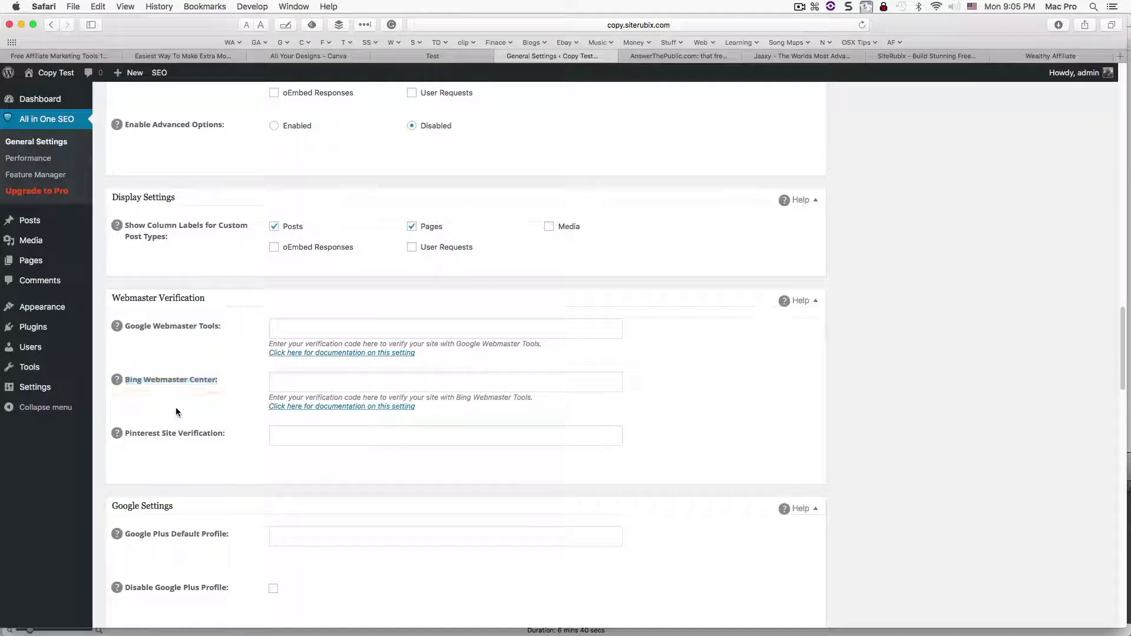
{"action": "left_click", "coordinate": [306, 328]}
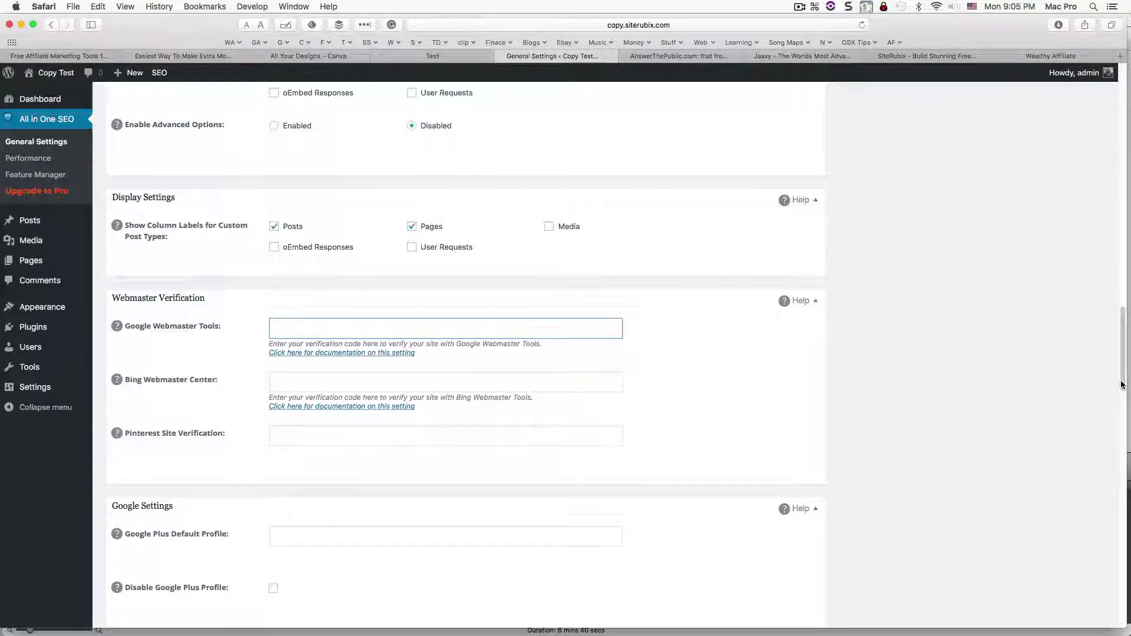
{"action": "left_click_drag", "start_coordinate": [1123, 384], "coordinate": [1095, 79]}
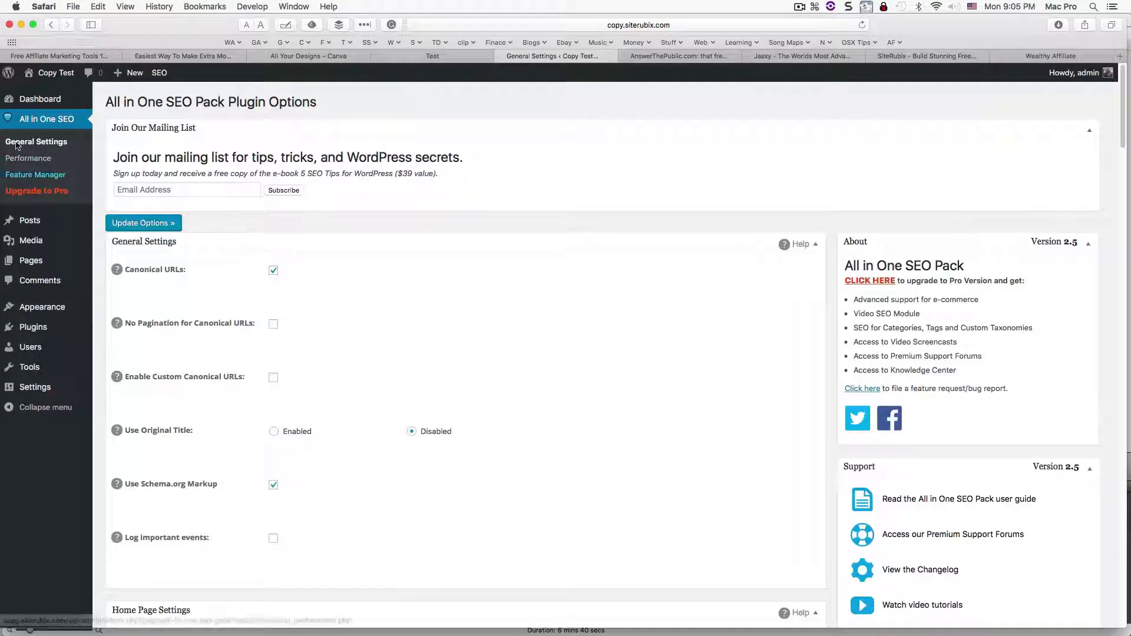
Activate XML Sitemaps and Robots.txt in the SEO plugin's Feature Manager, turning XML Sitemaps off and on again.
{"action": "left_click", "coordinate": [34, 175]}
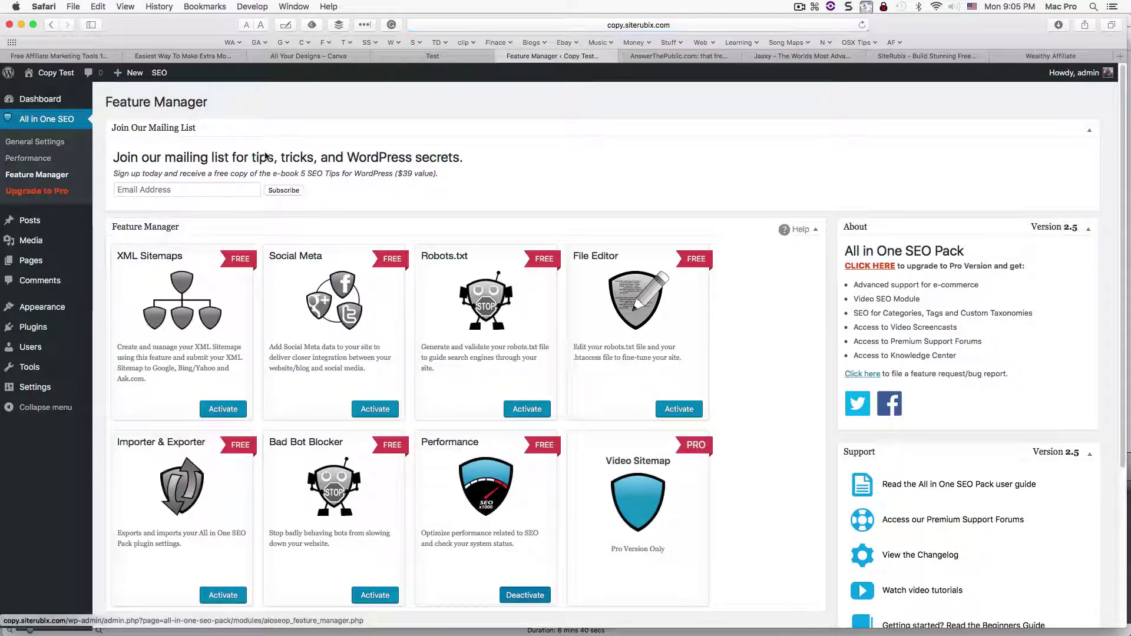
{"action": "left_click", "coordinate": [240, 410]}
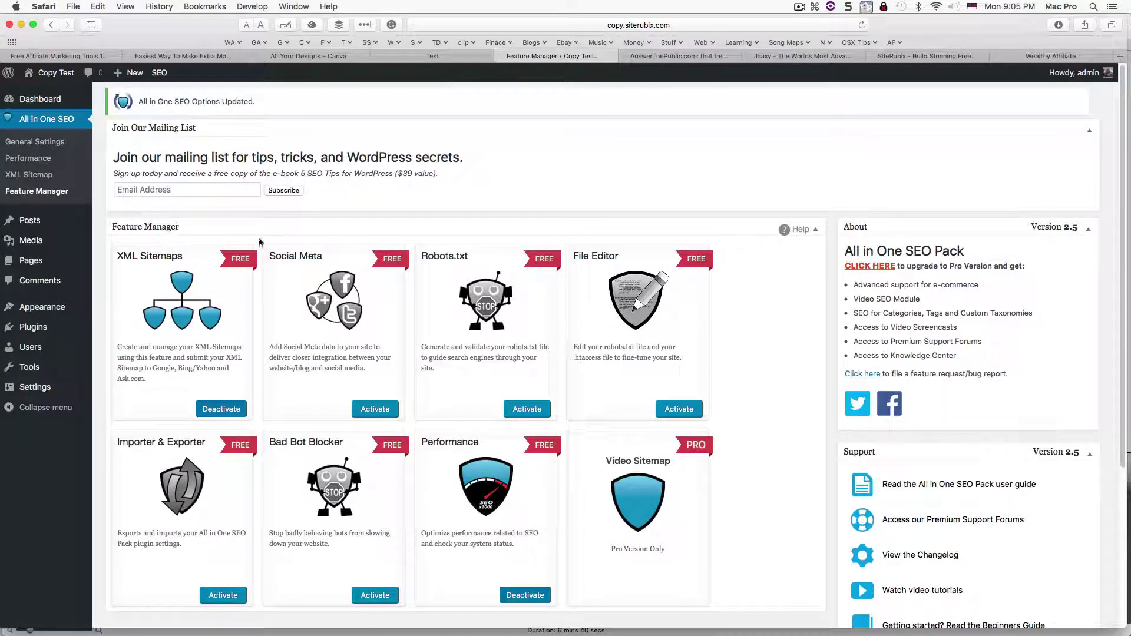
{"action": "left_click", "coordinate": [531, 411]}
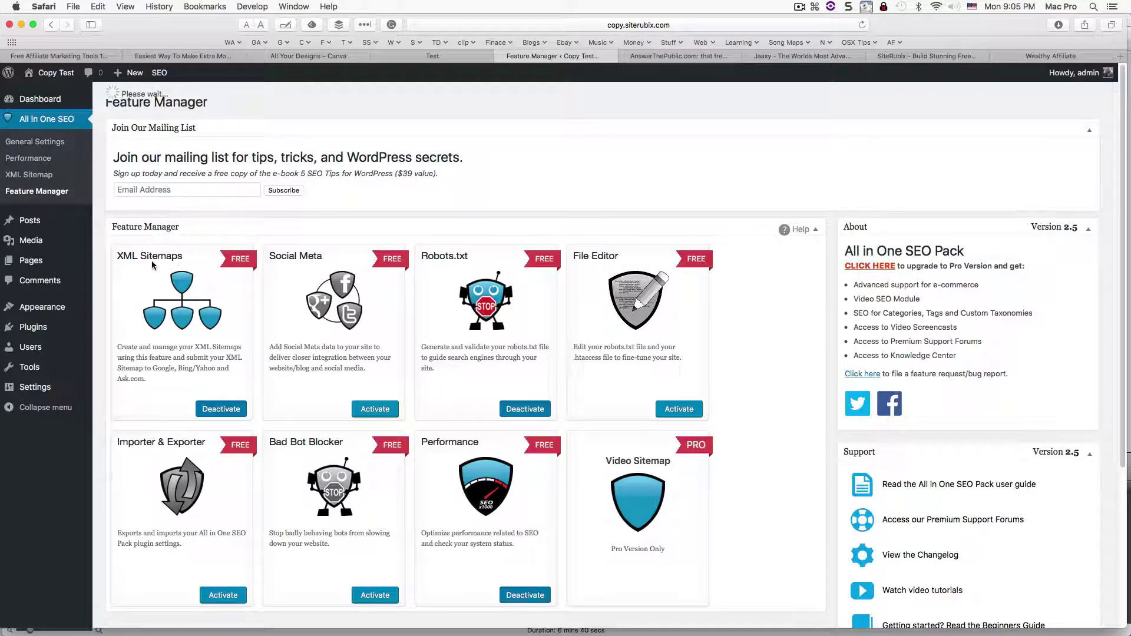
{"action": "left_click", "coordinate": [221, 409]}
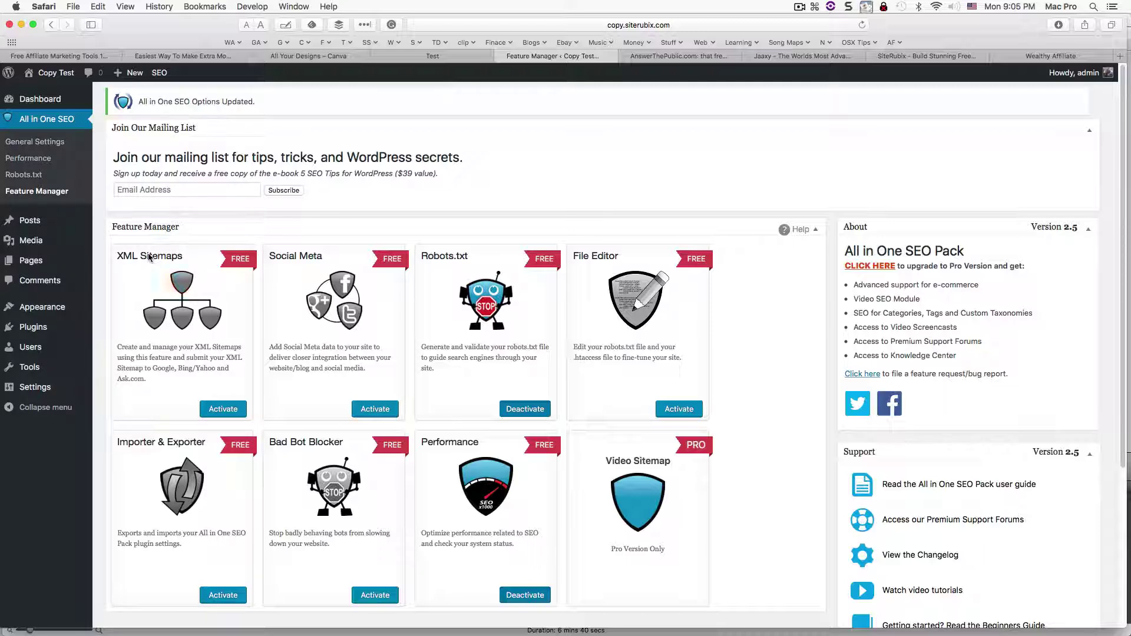
{"action": "left_click", "coordinate": [152, 261]}
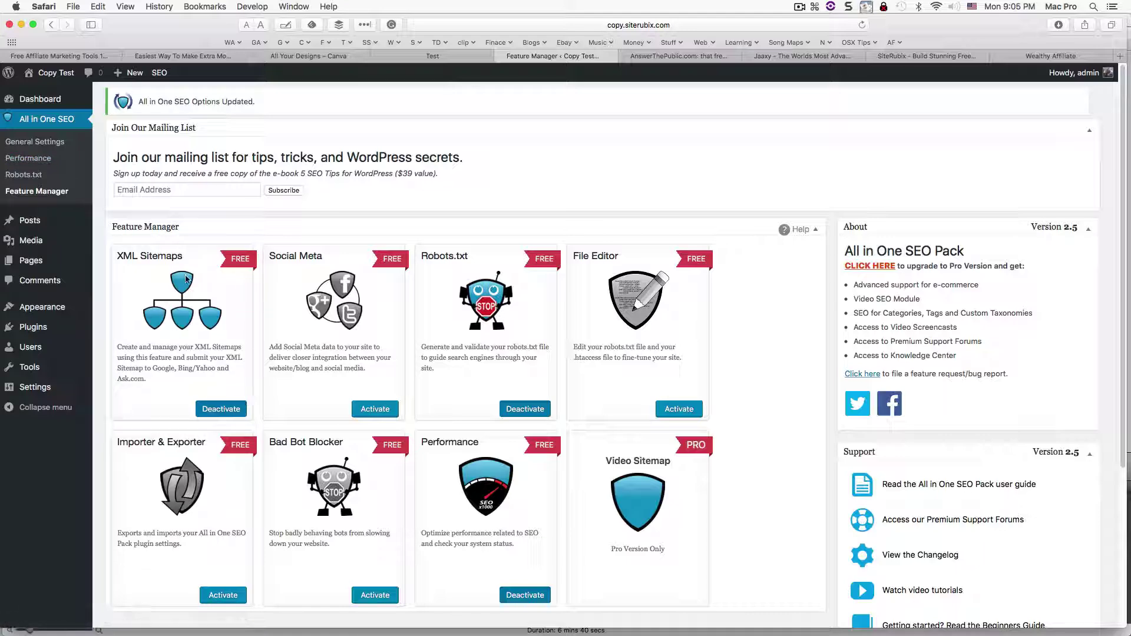
Open the plugin's XML Sitemap settings and view the site's generated sitemap.
{"action": "mouse_move", "coordinate": [163, 78]}
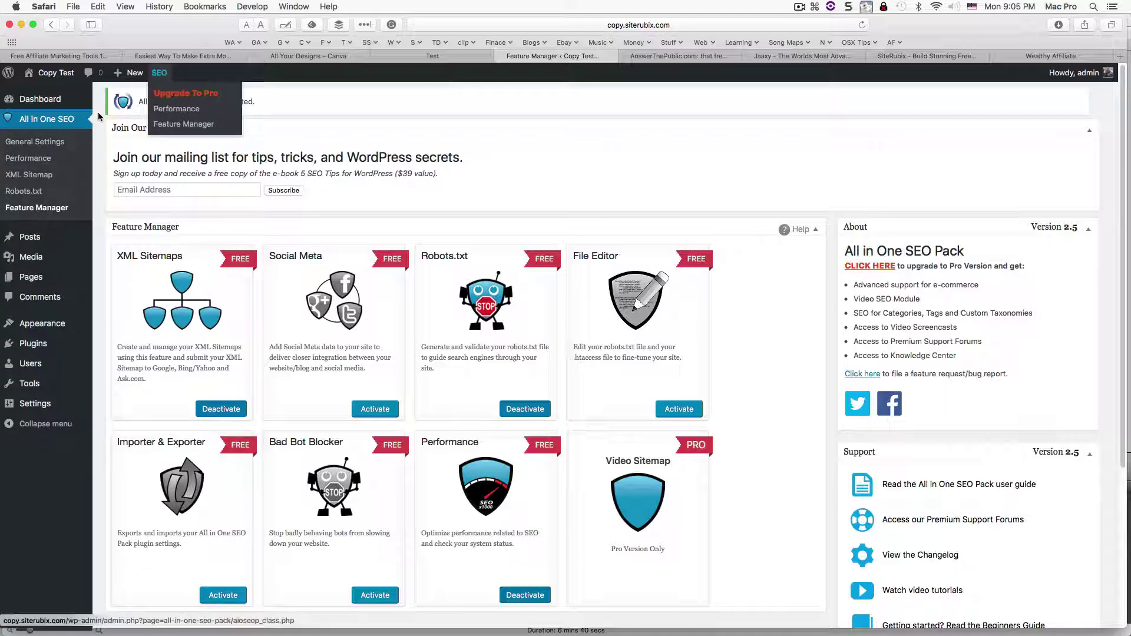
{"action": "left_click", "coordinate": [37, 175]}
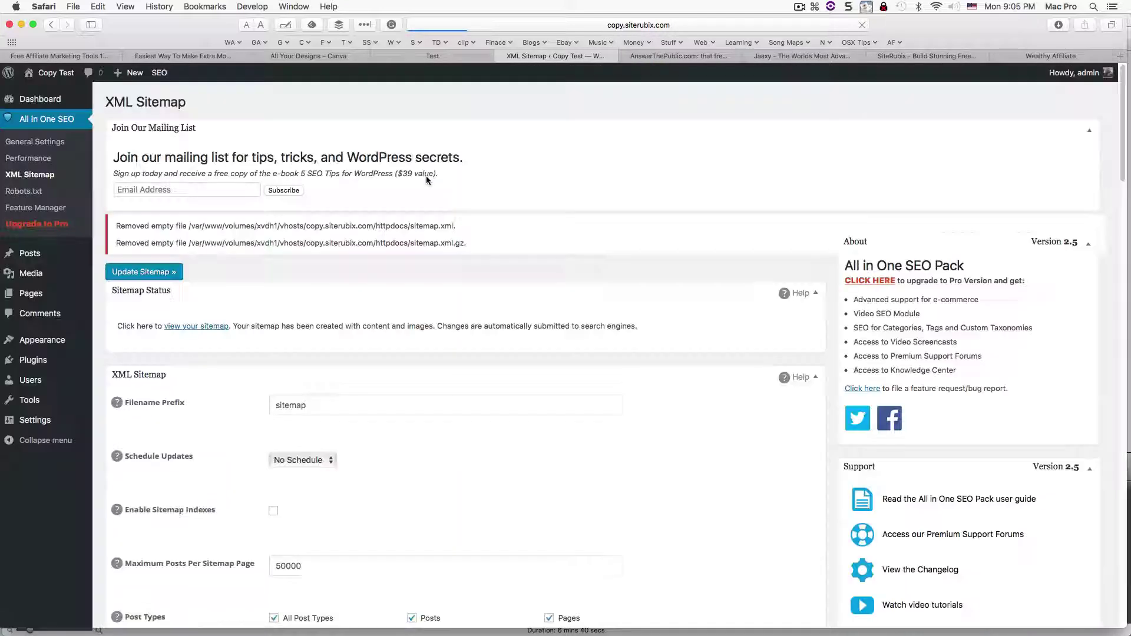
{"action": "left_click", "coordinate": [196, 323]}
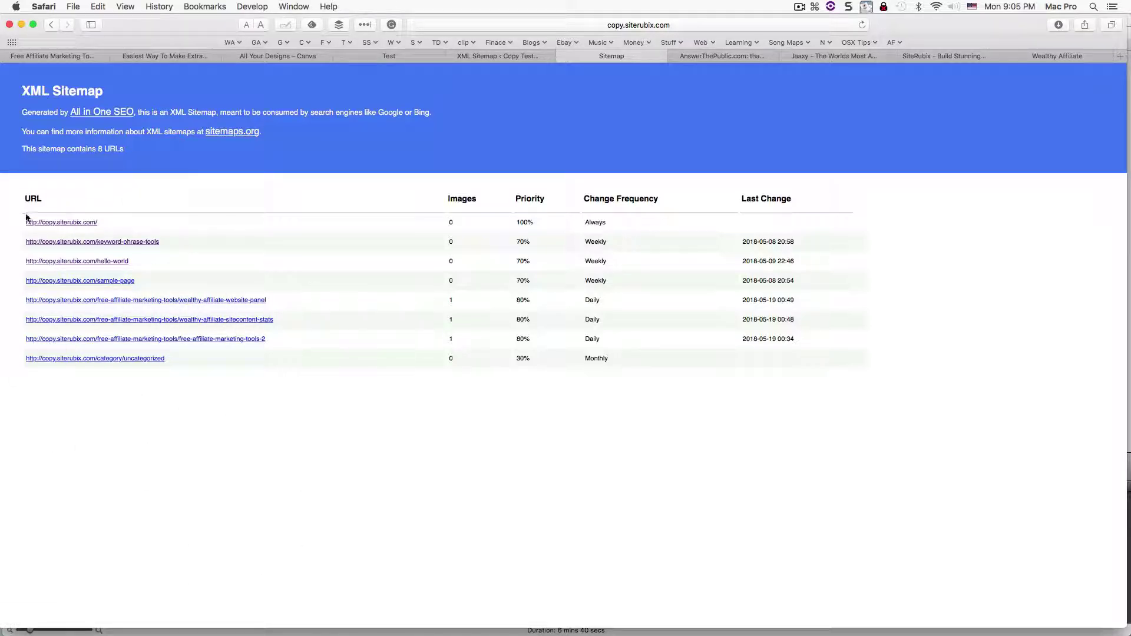
Highlight the page URLs listed in the generated XML sitemap and close the sitemap page.
{"action": "left_click_drag", "start_coordinate": [26, 218], "coordinate": [298, 371]}
{"action": "left_click", "coordinate": [328, 409]}
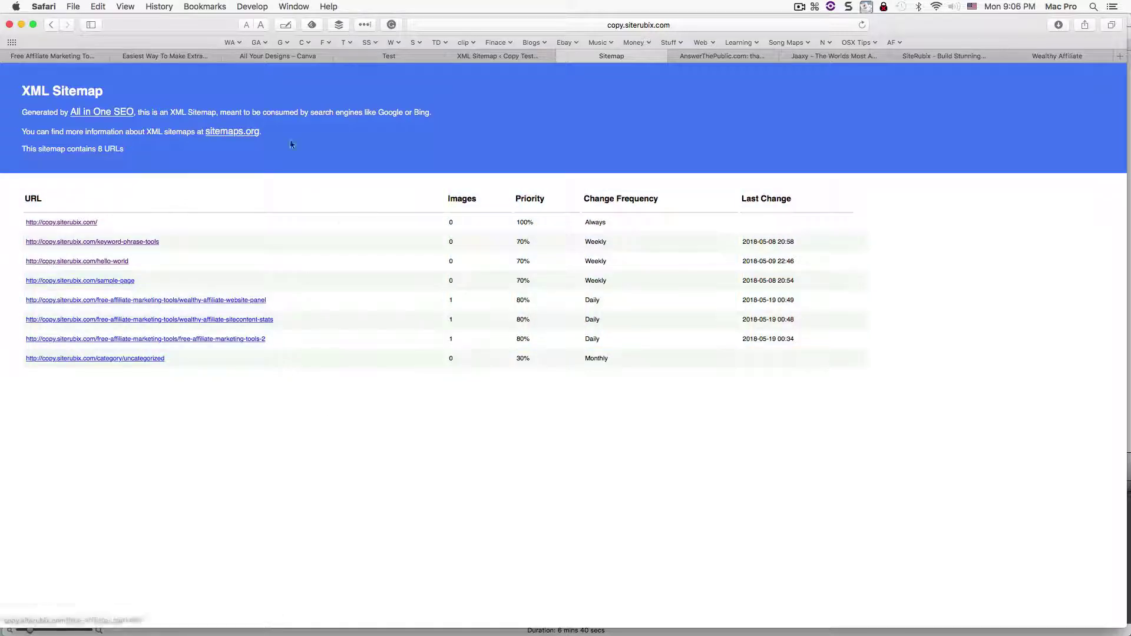
{"action": "left_click", "coordinate": [562, 57]}
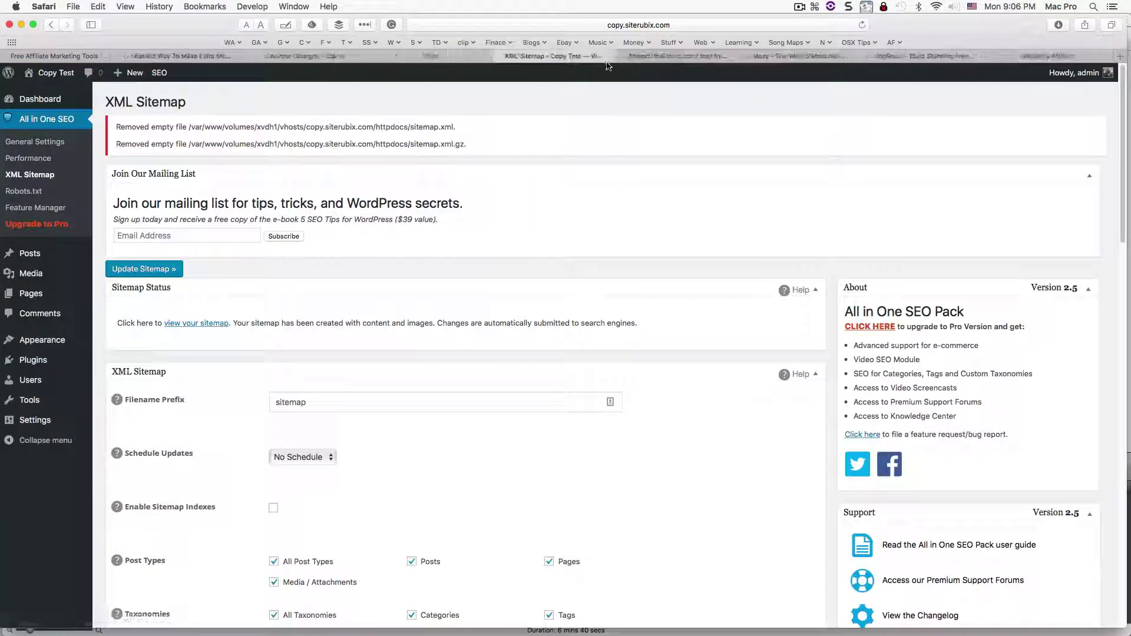
Switch to AnswerThePublic and get question ideas for the keyword "xbox" with the language left at EN.
{"action": "left_click", "coordinate": [661, 57]}
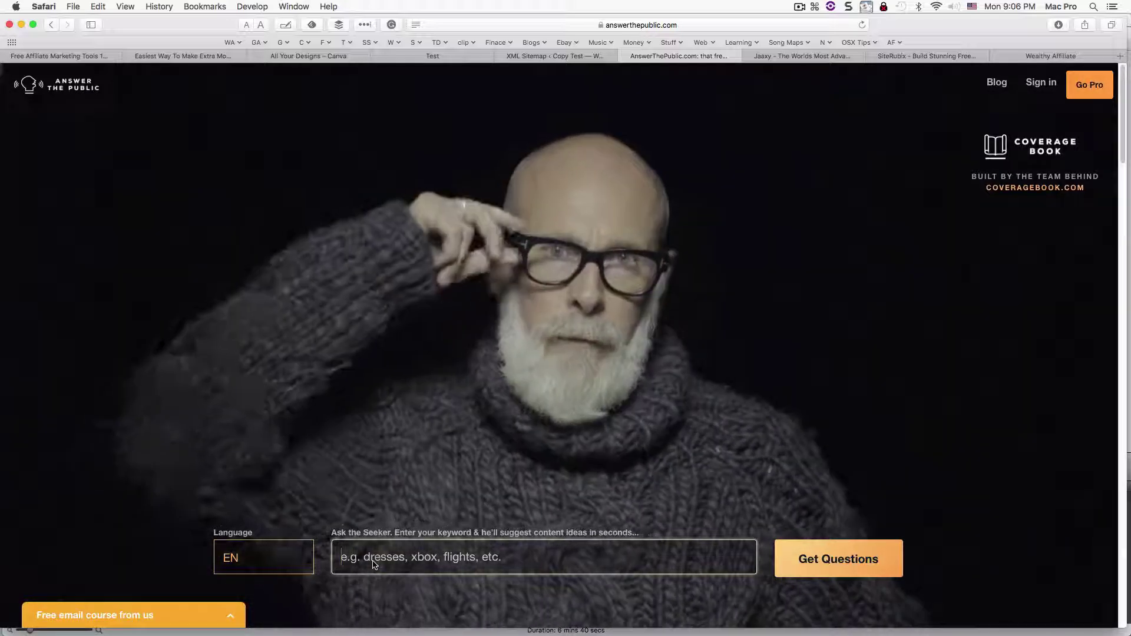
{"action": "type", "text": "xbox"}
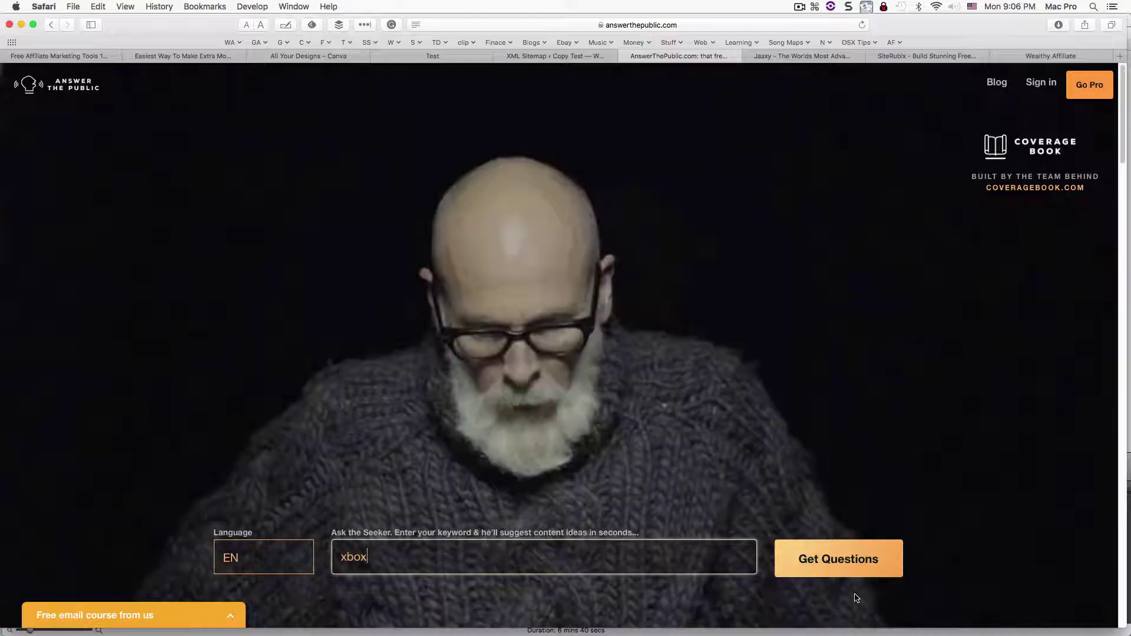
{"action": "left_click", "coordinate": [847, 568]}
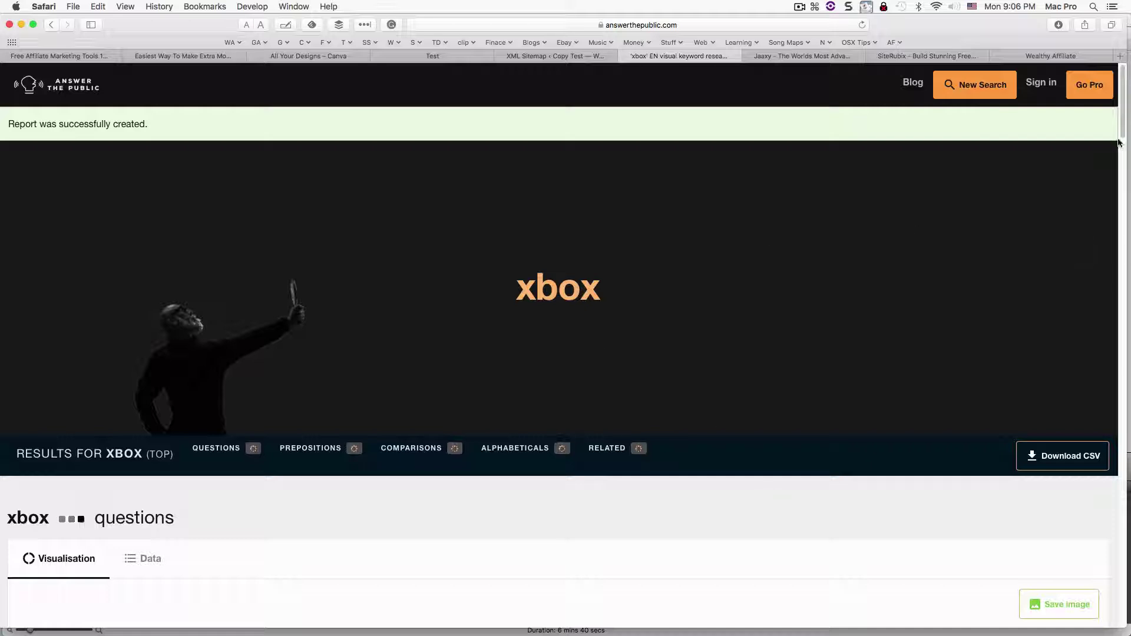
Examine the questions wheel in the xbox results, looking at the why and how suggestions.
{"action": "scroll", "coordinate": [1119, 142], "scroll_direction": "down", "scroll_amount": 10}
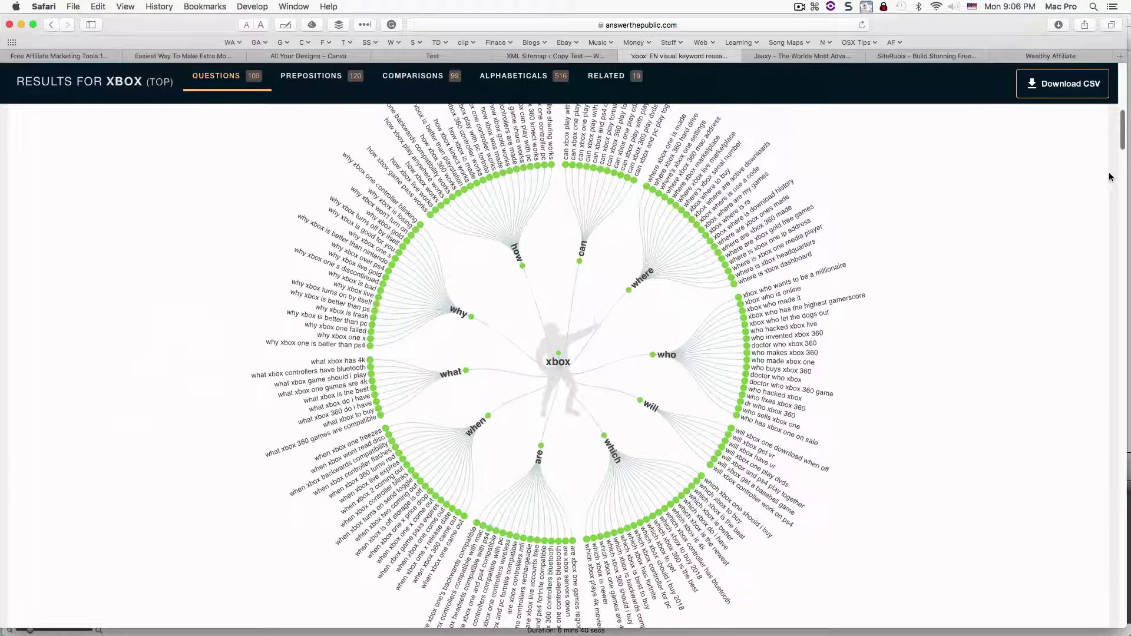
{"action": "scroll", "coordinate": [1110, 175], "scroll_direction": "up", "scroll_amount": 2}
{"action": "scroll", "coordinate": [1110, 172], "scroll_direction": "down", "scroll_amount": 1}
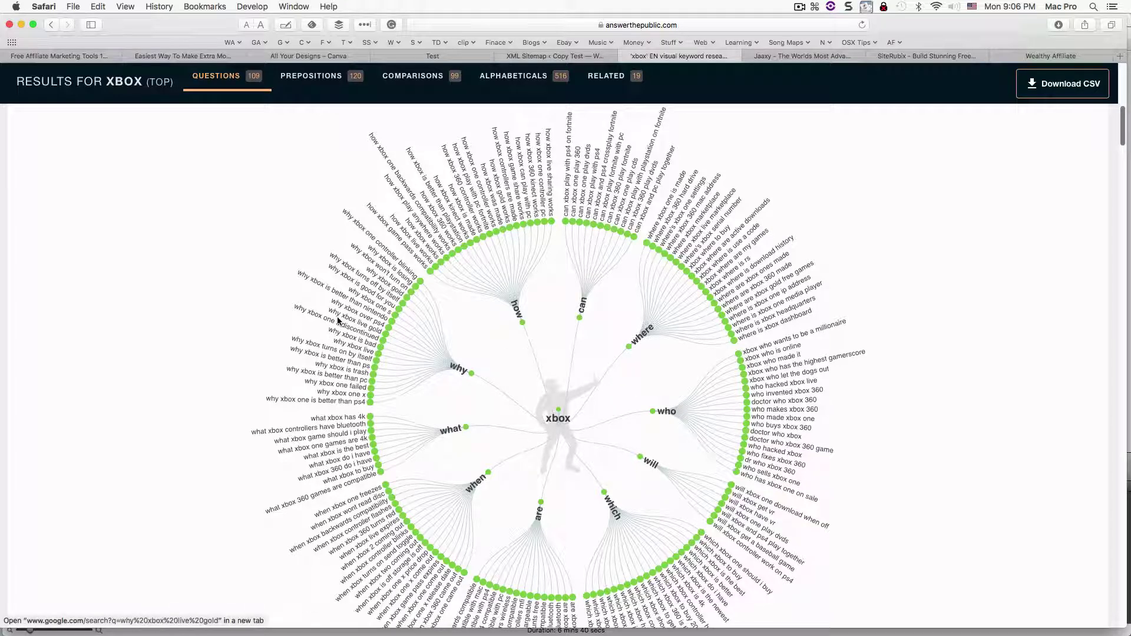
{"action": "key", "text": "alt"}
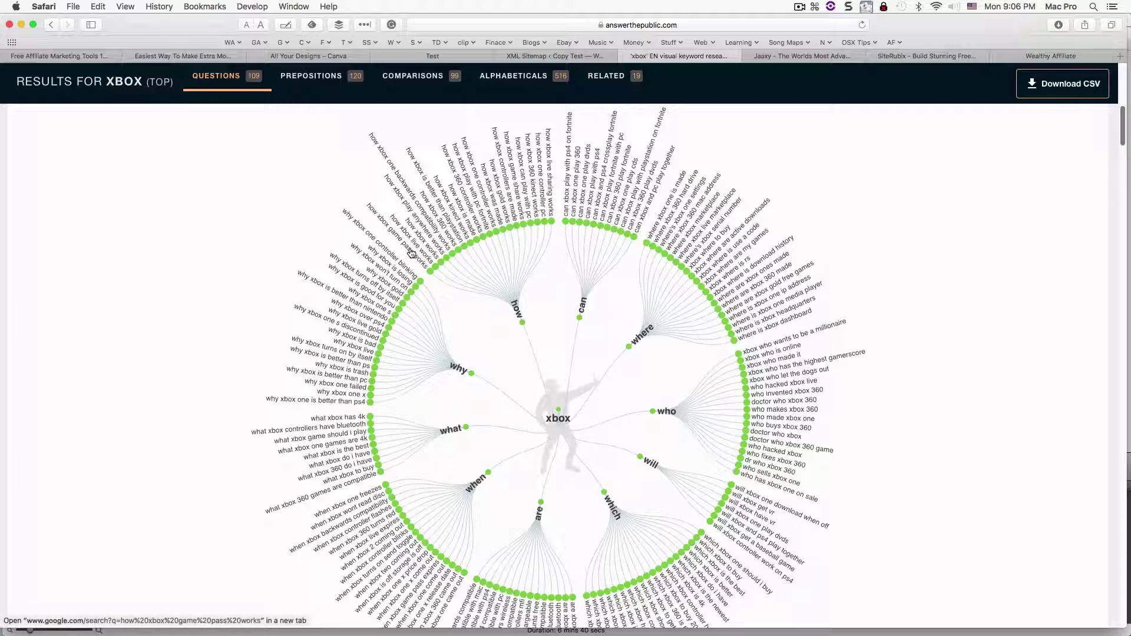
{"action": "key", "text": "alt"}
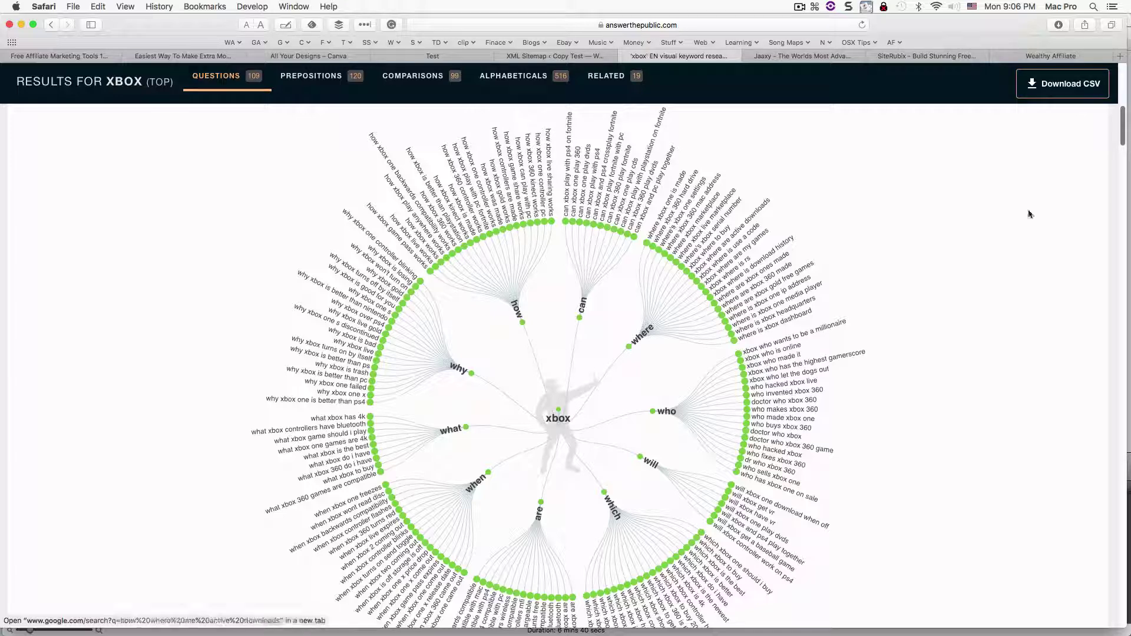
Review the xbox alphabeticals, highlighting "xbox youtube" and "xbox year in review", and return to the beginning of the results.
{"action": "left_click_drag", "start_coordinate": [1118, 121], "coordinate": [1088, 295]}
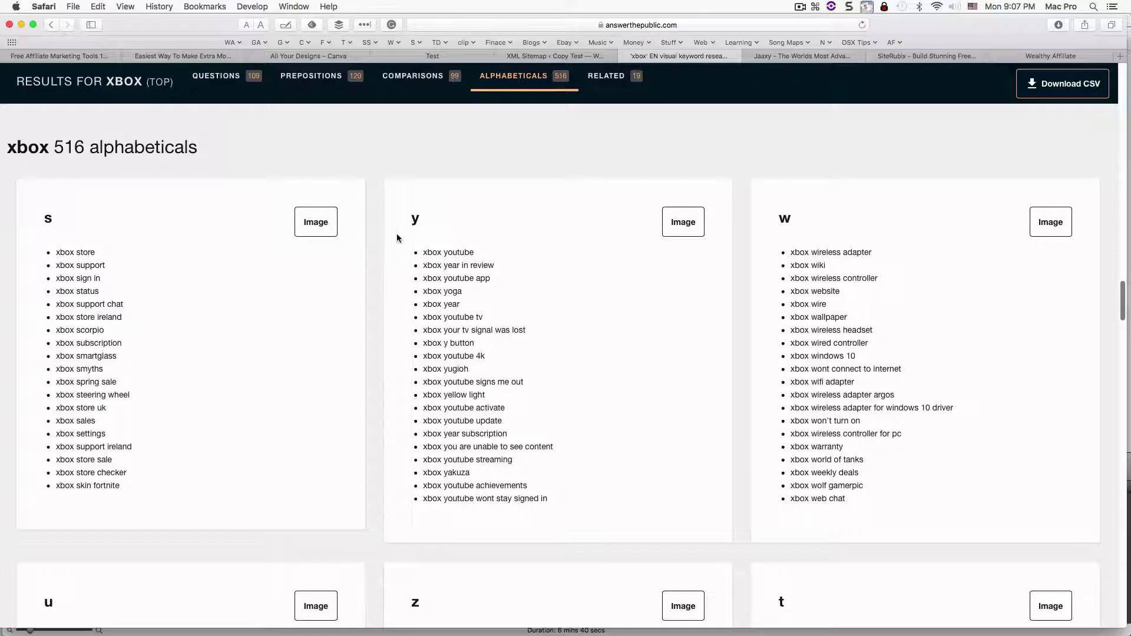
{"action": "left_click_drag", "start_coordinate": [424, 254], "coordinate": [493, 253]}
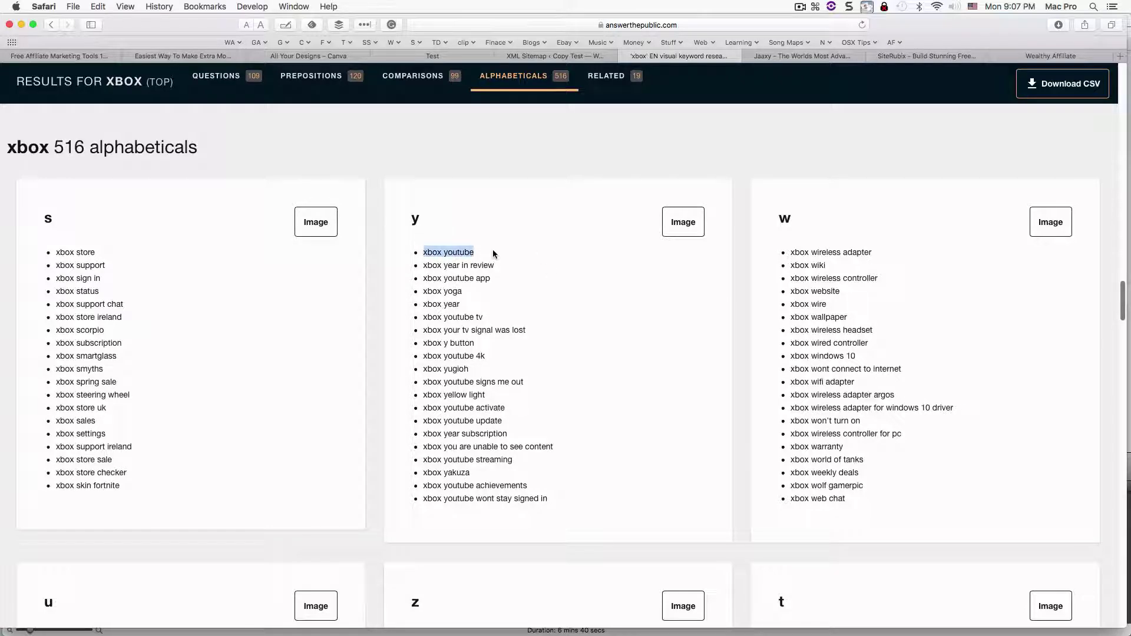
{"action": "left_click_drag", "start_coordinate": [424, 267], "coordinate": [493, 268]}
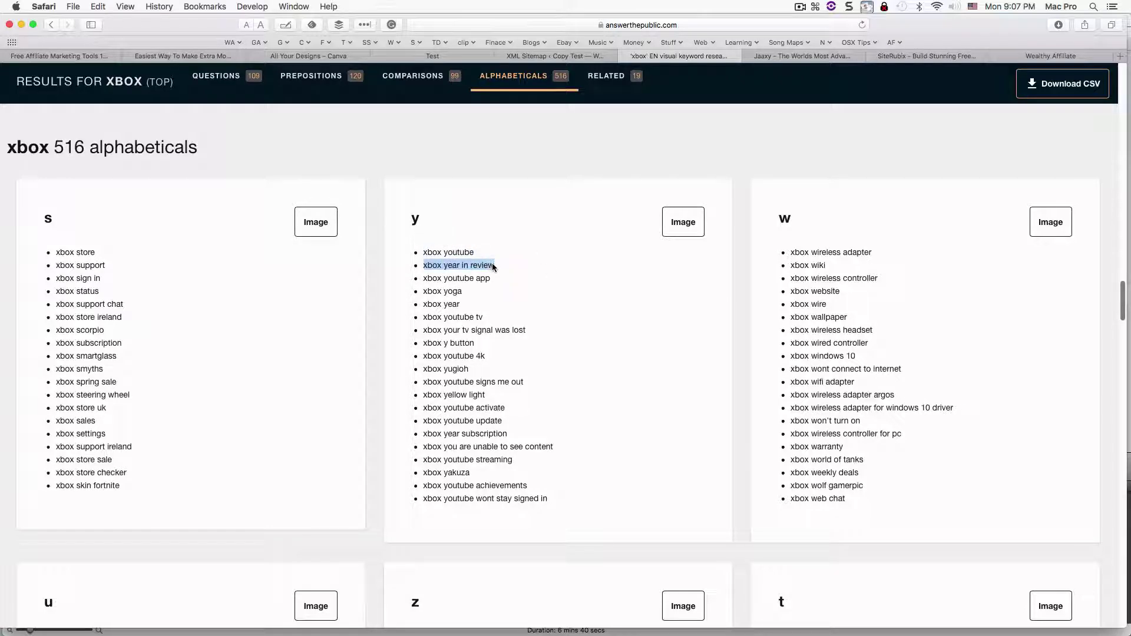
{"action": "left_click", "coordinate": [1122, 408]}
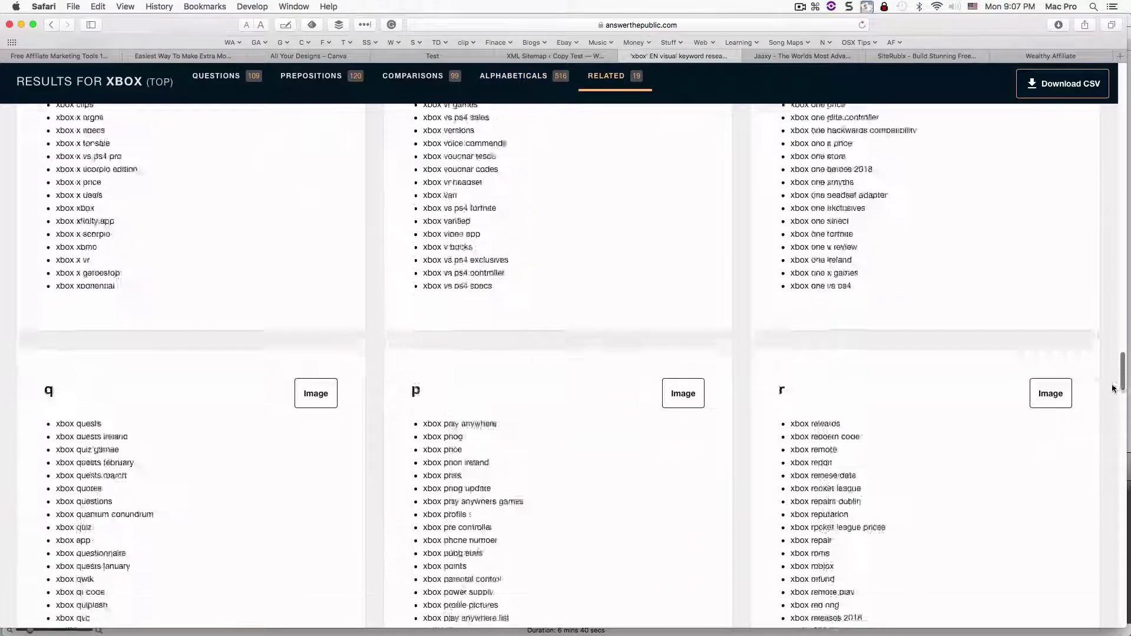
{"action": "left_click_drag", "start_coordinate": [1106, 418], "coordinate": [1040, 64]}
Switch to Jaaxy and find keywords for the phrase "How to".
{"action": "left_click", "coordinate": [801, 55]}
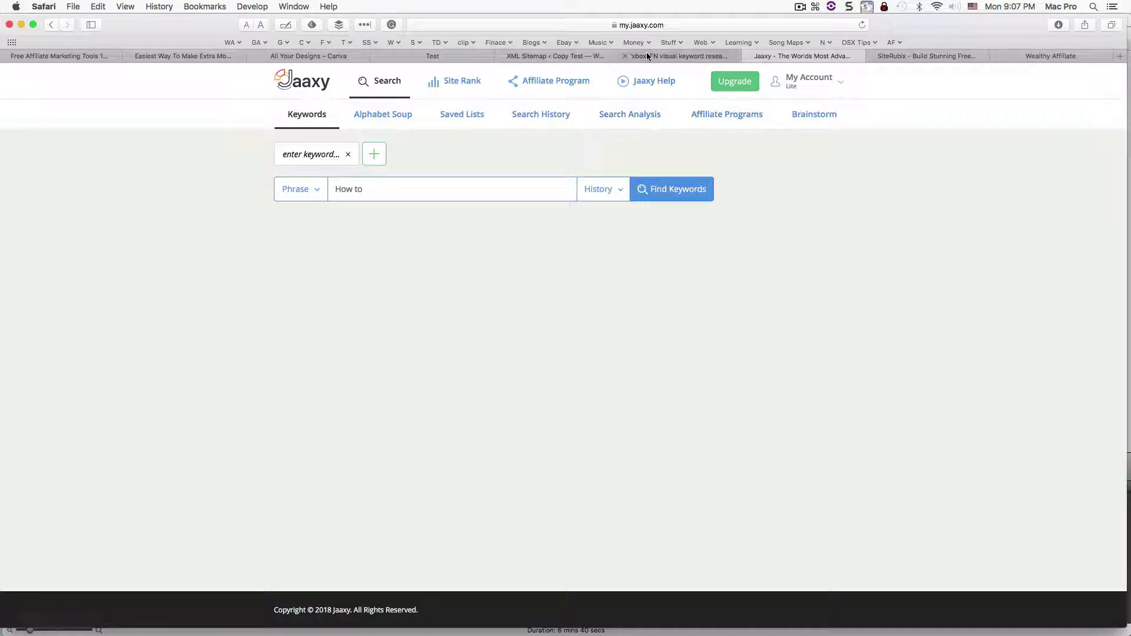
{"action": "left_click", "coordinate": [724, 55]}
{"action": "left_click", "coordinate": [756, 55]}
{"action": "left_click", "coordinate": [664, 187]}
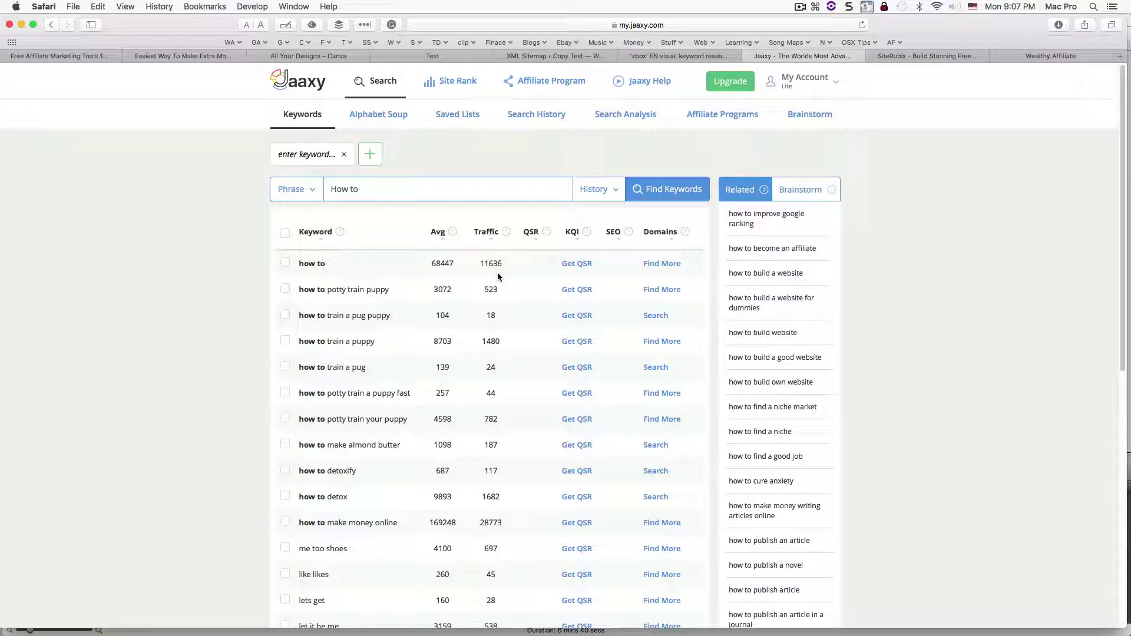
Retrieve the QSR values for the keywords "how to", "how to detox" and "how to make money online".
{"action": "left_click_drag", "start_coordinate": [423, 261], "coordinate": [478, 263]}
{"action": "left_click", "coordinate": [584, 264]}
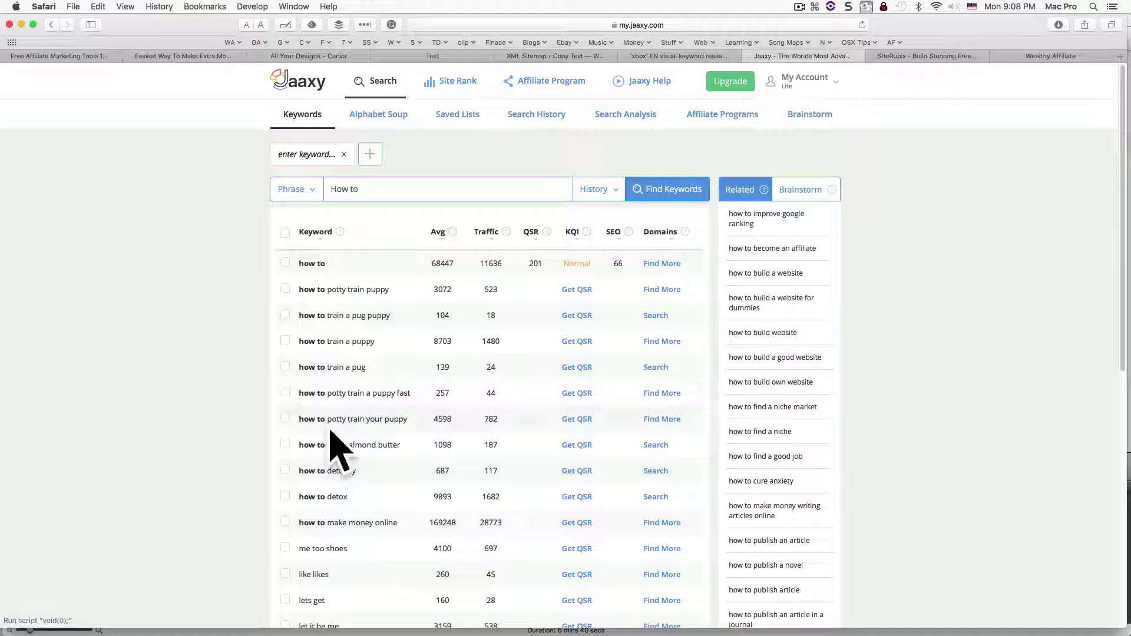
{"action": "left_click", "coordinate": [582, 500]}
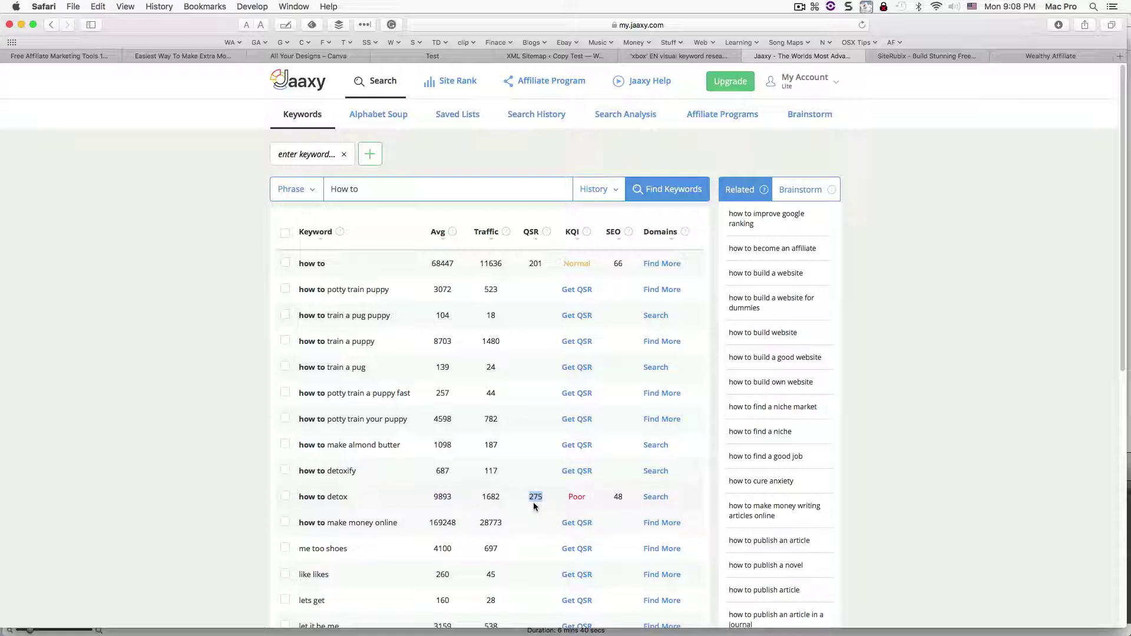
{"action": "left_click", "coordinate": [577, 524]}
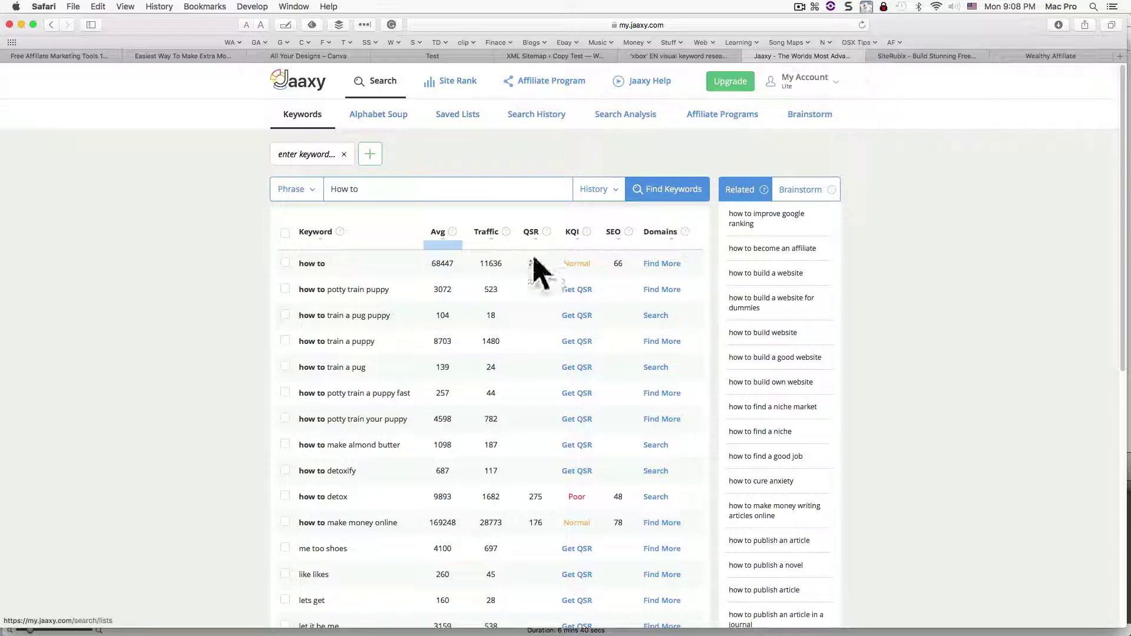
View the SiteRubix free website builder, glance back at the XML Sitemap settings, and place the cursor in SiteRubix's website name field.
{"action": "left_click", "coordinate": [910, 58]}
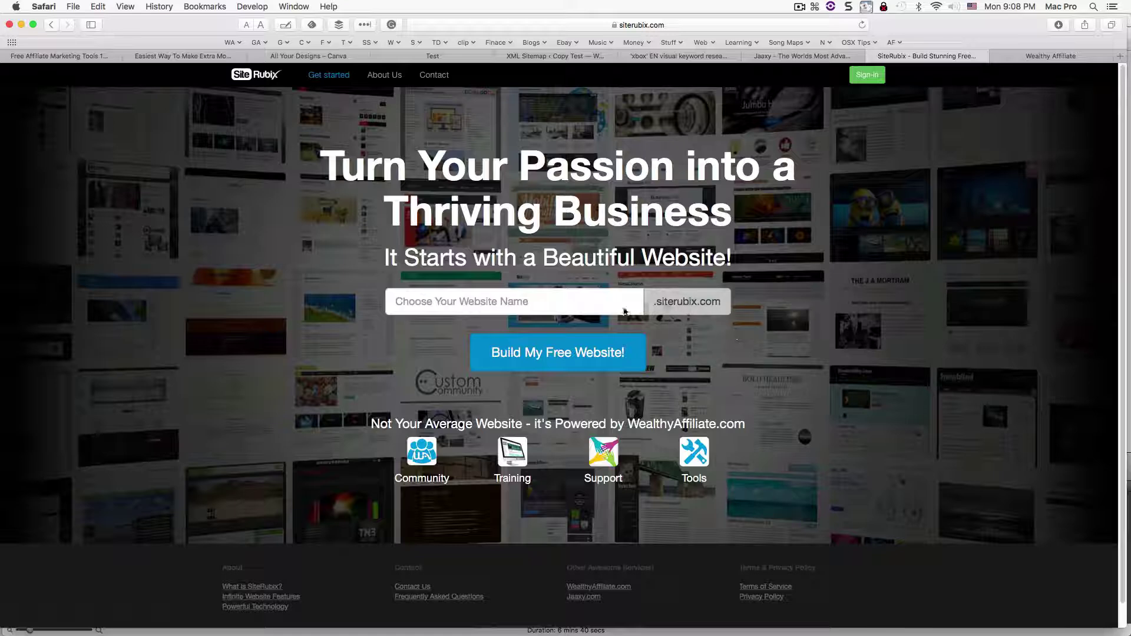
{"action": "left_click", "coordinate": [588, 58]}
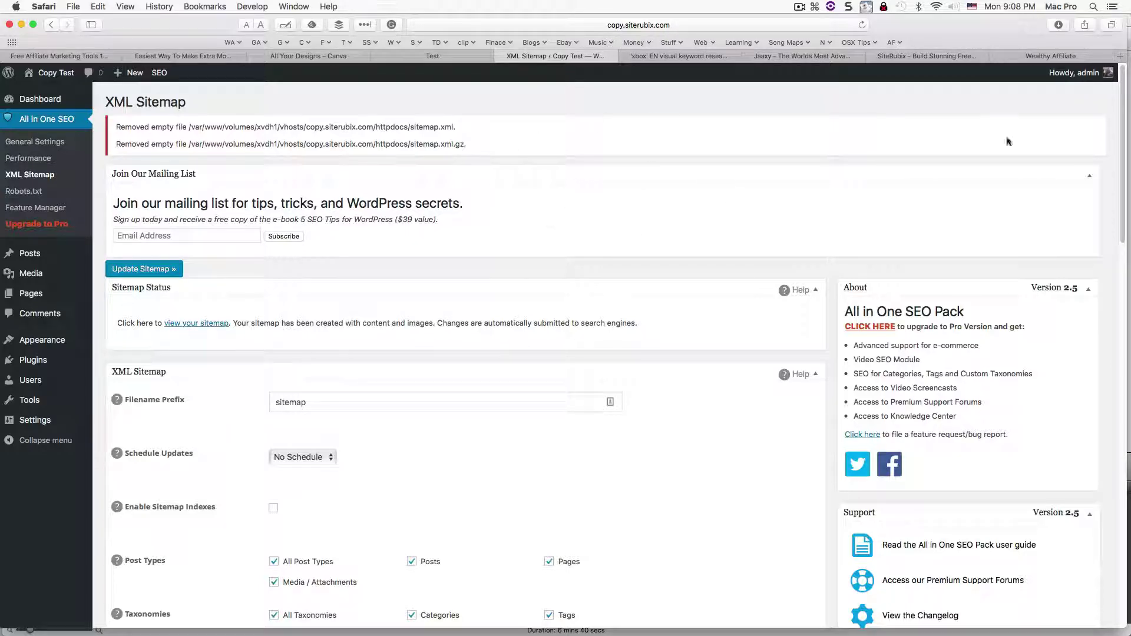
{"action": "left_click", "coordinate": [942, 57]}
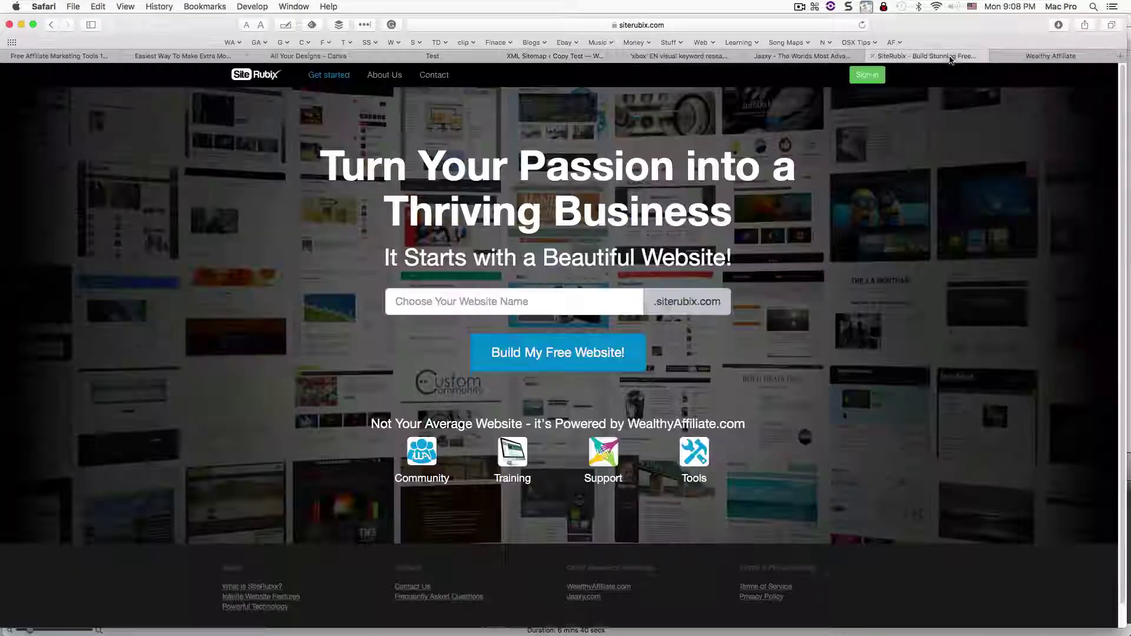
{"action": "left_click", "coordinate": [528, 298]}
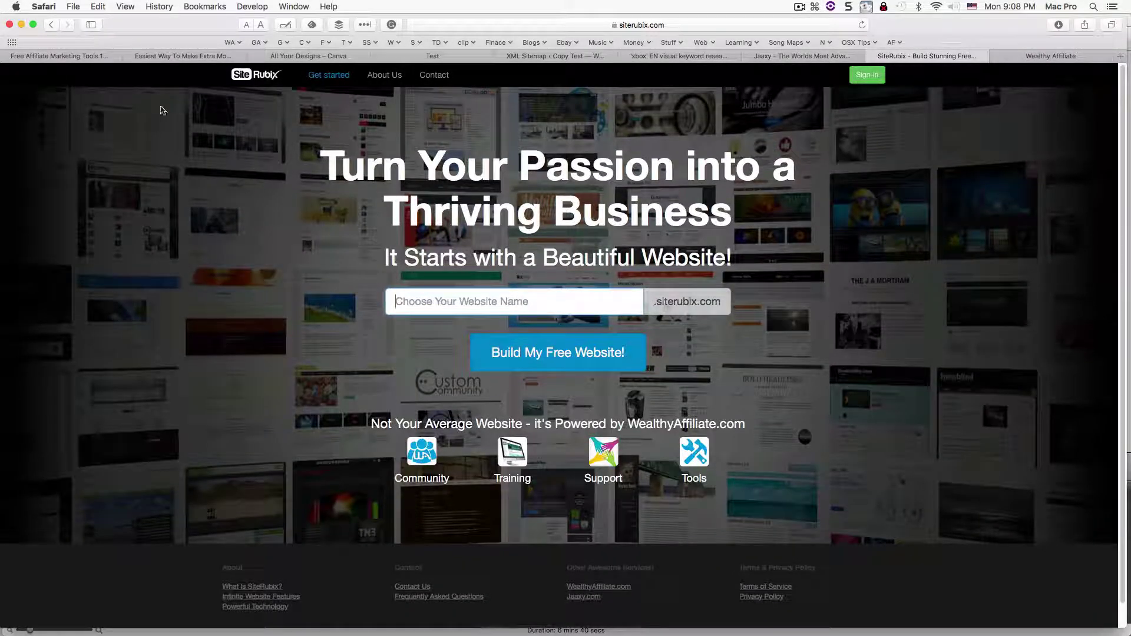
Show the Jaaxy search box and the free website name field embedded in the affiliate marketing tools article, and return to SiteRubix.
{"action": "left_click", "coordinate": [69, 57]}
{"action": "left_click_drag", "start_coordinate": [1129, 85], "coordinate": [1113, 291]}
{"action": "scroll", "coordinate": [1113, 291], "scroll_direction": "down", "scroll_amount": 2}
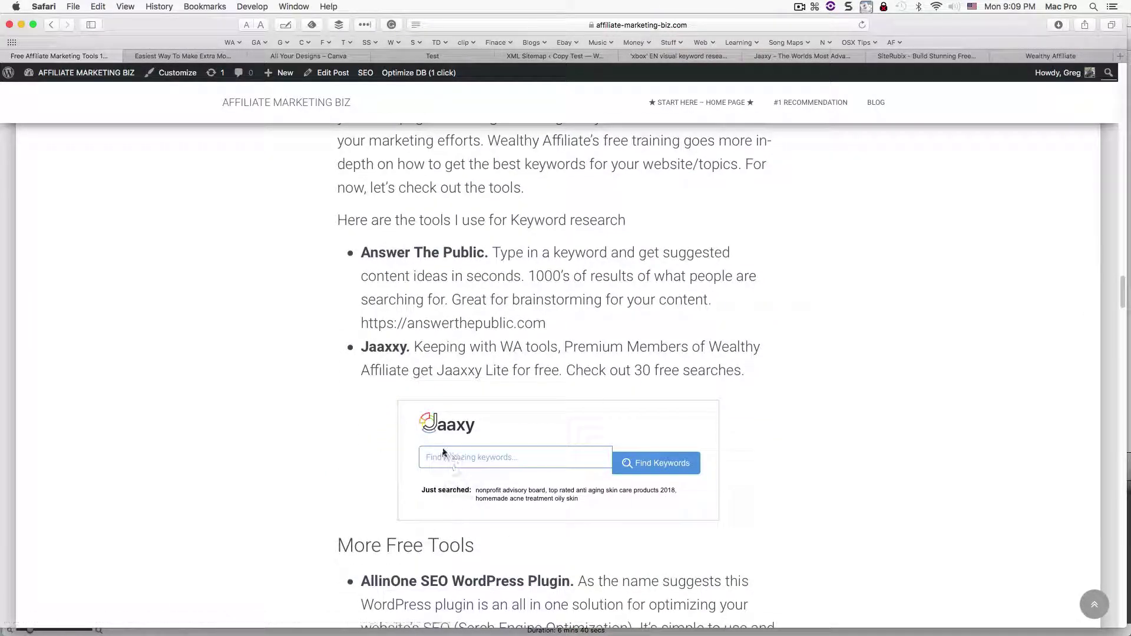
{"action": "left_click", "coordinate": [451, 459]}
{"action": "left_click_drag", "start_coordinate": [1126, 296], "coordinate": [1093, 280]}
{"action": "scroll", "coordinate": [1093, 281], "scroll_direction": "up", "scroll_amount": 3}
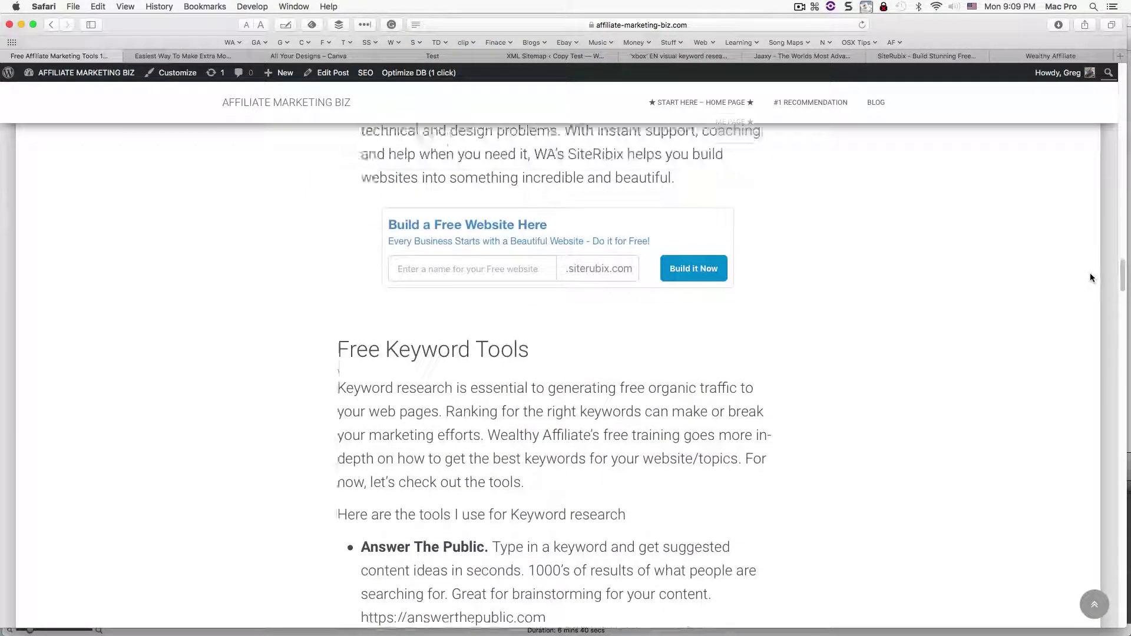
{"action": "left_click", "coordinate": [475, 334]}
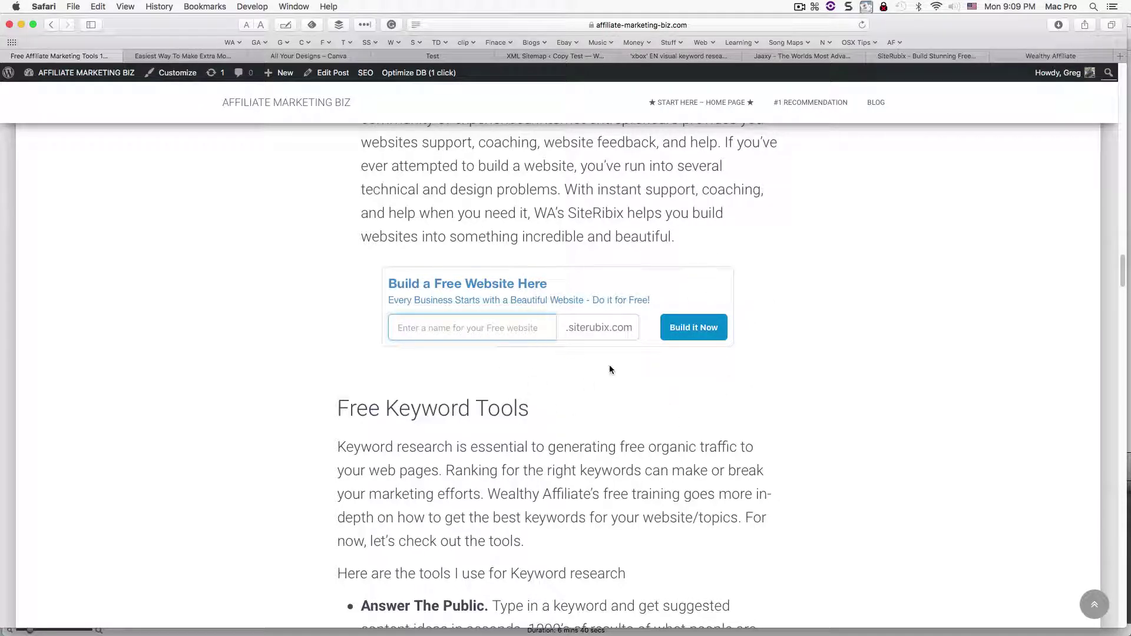
{"action": "left_click", "coordinate": [938, 56]}
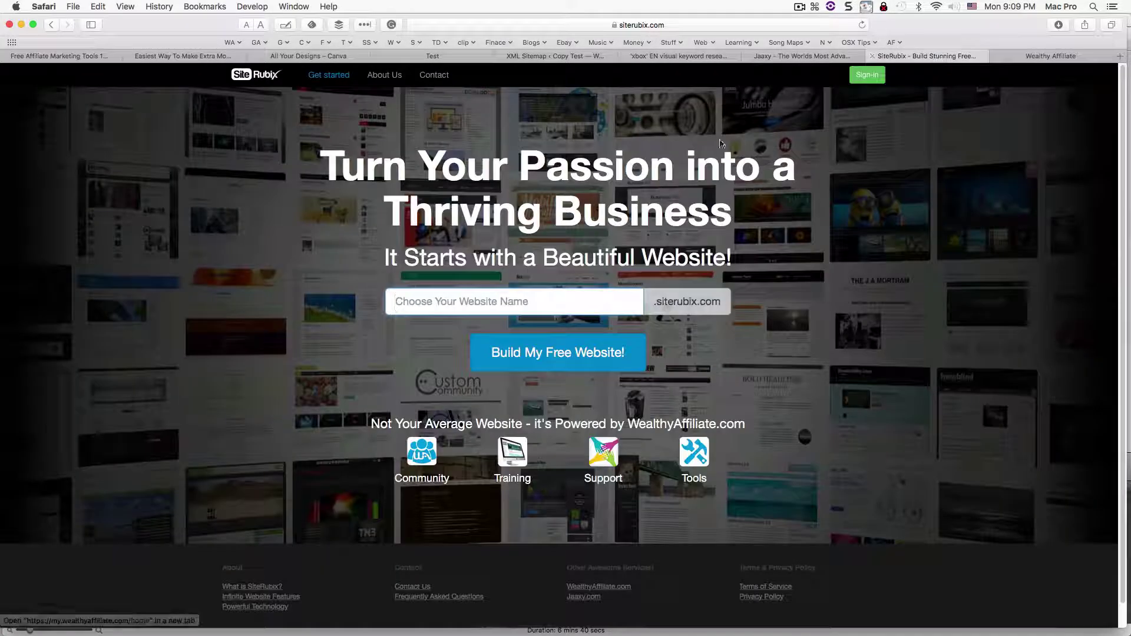
Open the Getting Started Level 1 course from Wealthy Affiliate's training and look through its included lessons.
{"action": "left_click", "coordinate": [1045, 59]}
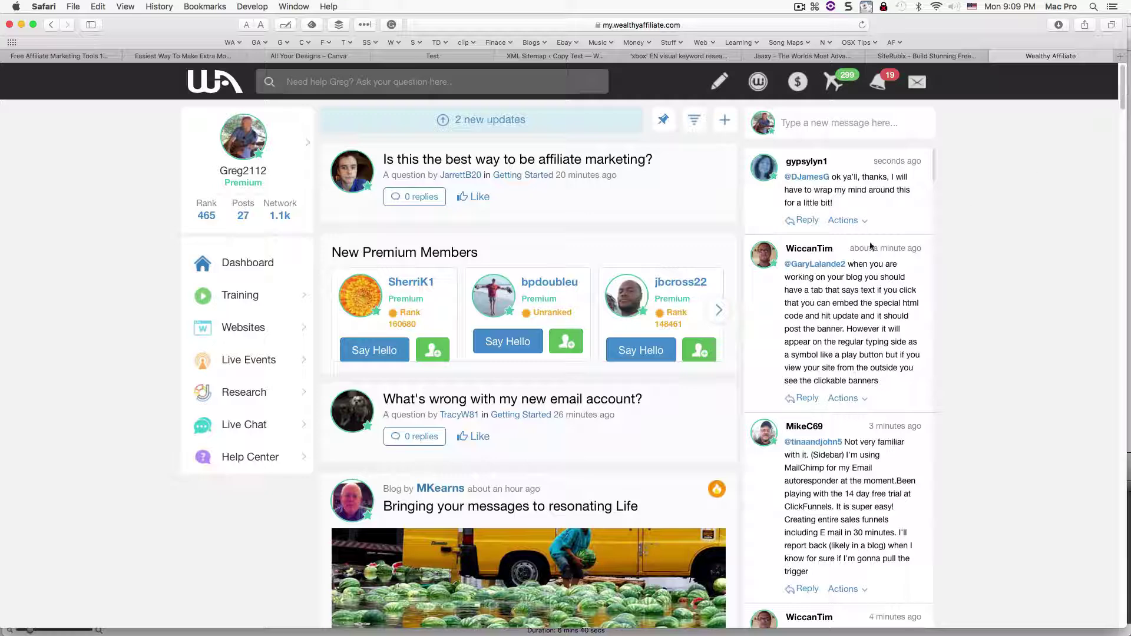
{"action": "mouse_move", "coordinate": [255, 297]}
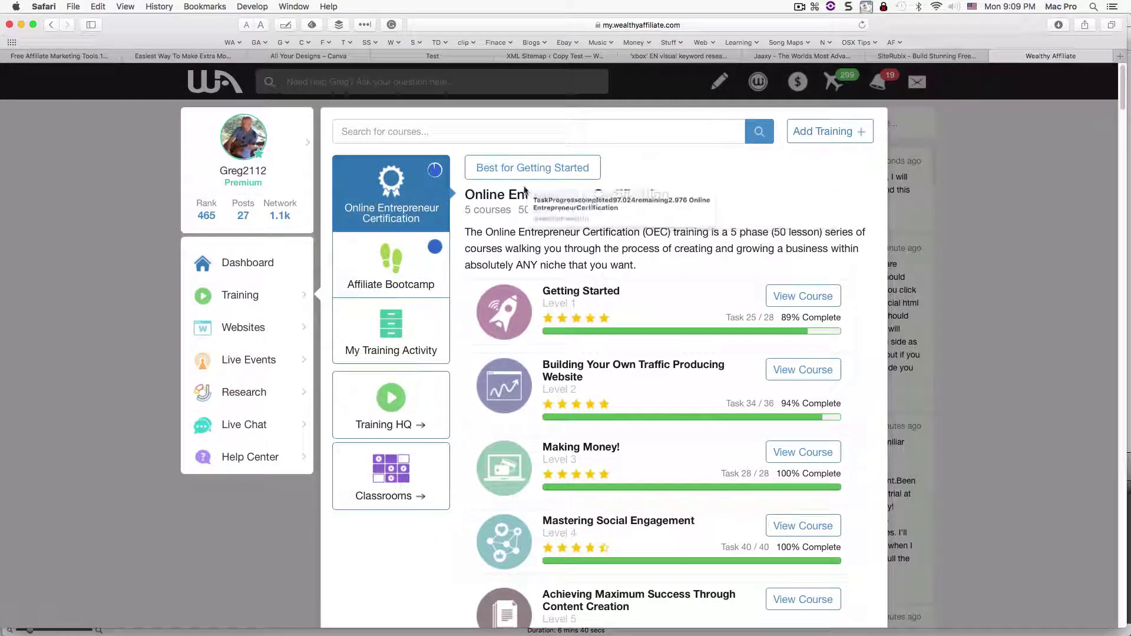
{"action": "left_click", "coordinate": [800, 296]}
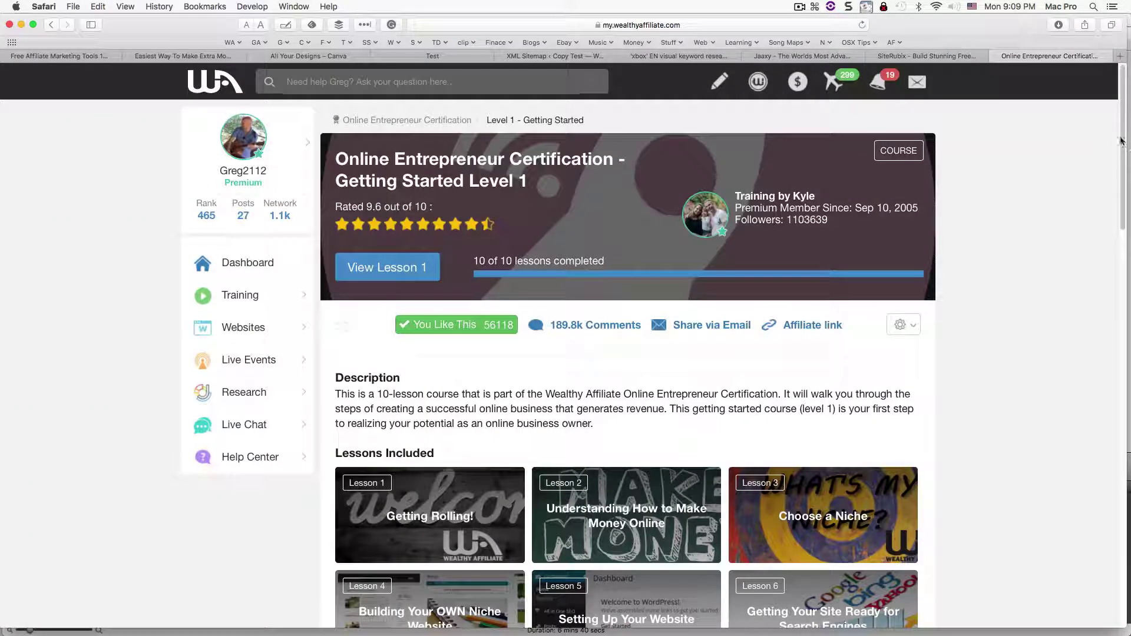
{"action": "scroll", "coordinate": [1121, 142], "scroll_direction": "down", "scroll_amount": 5}
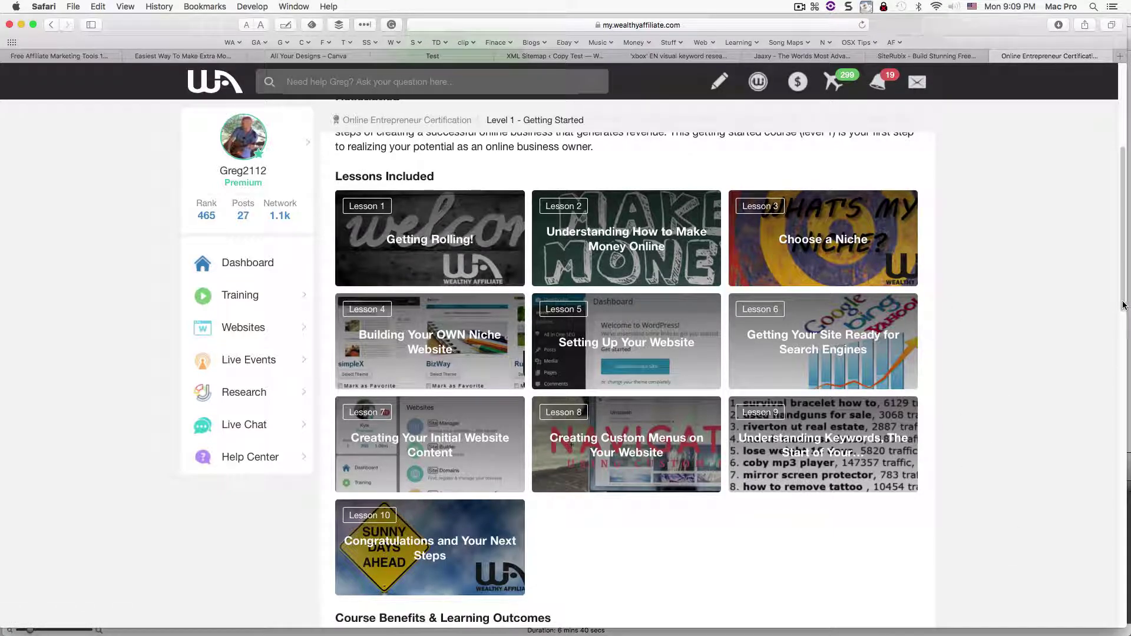
{"action": "scroll", "coordinate": [1124, 306], "scroll_direction": "up", "scroll_amount": 5}
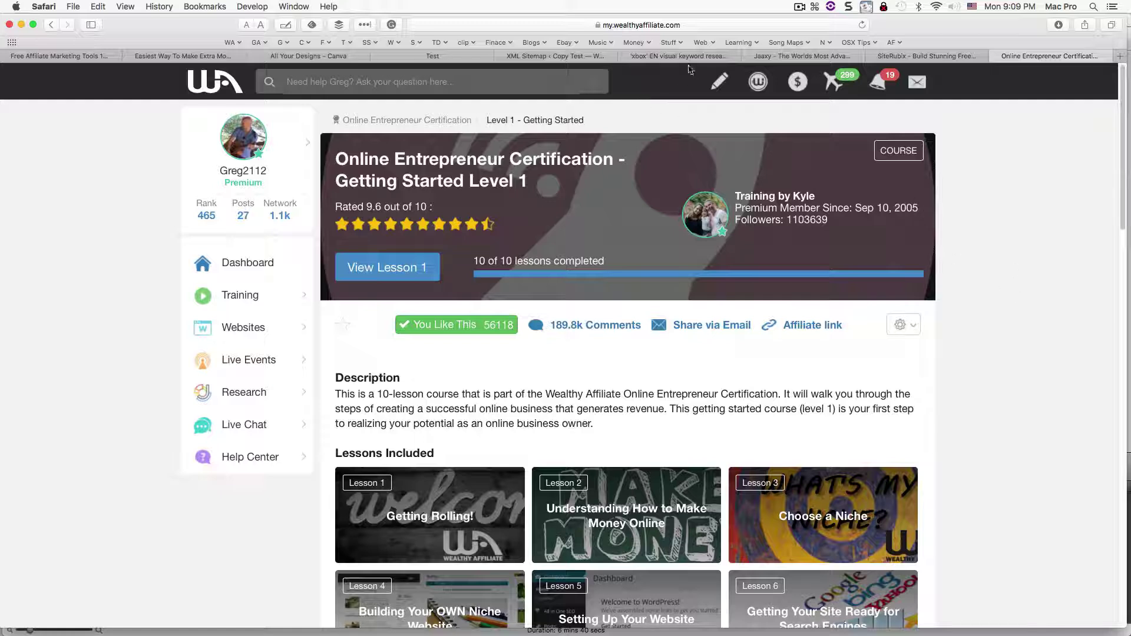
Revisit the SiteRubix and Jaaxy pages, and open the Jaaxy research tools inside Wealthy Affiliate.
{"action": "left_click", "coordinate": [917, 57]}
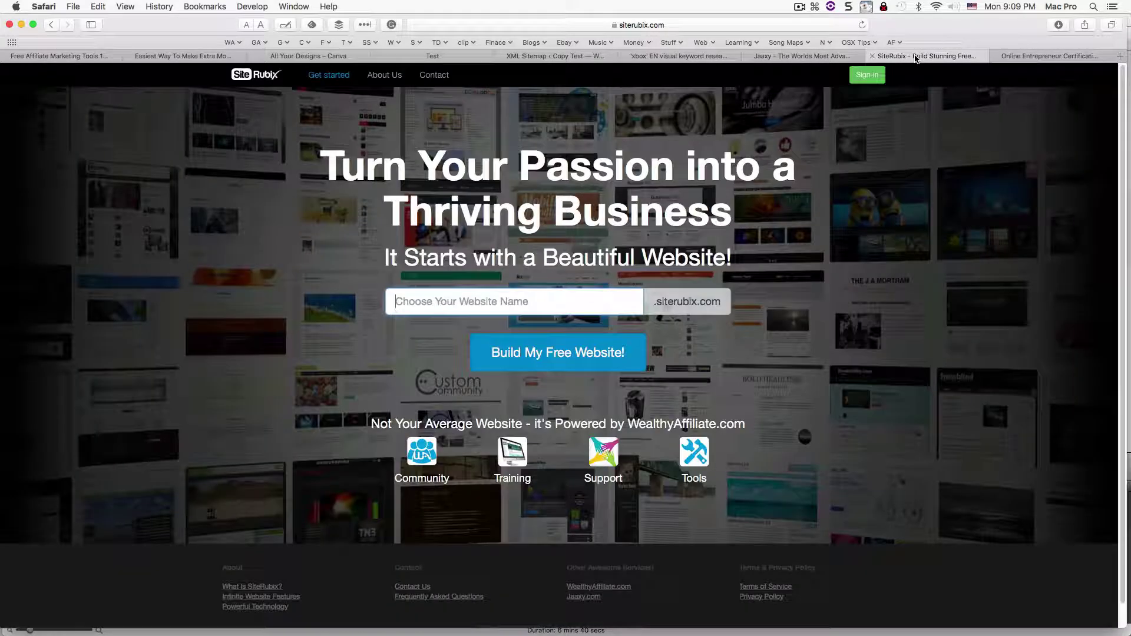
{"action": "left_click", "coordinate": [831, 56]}
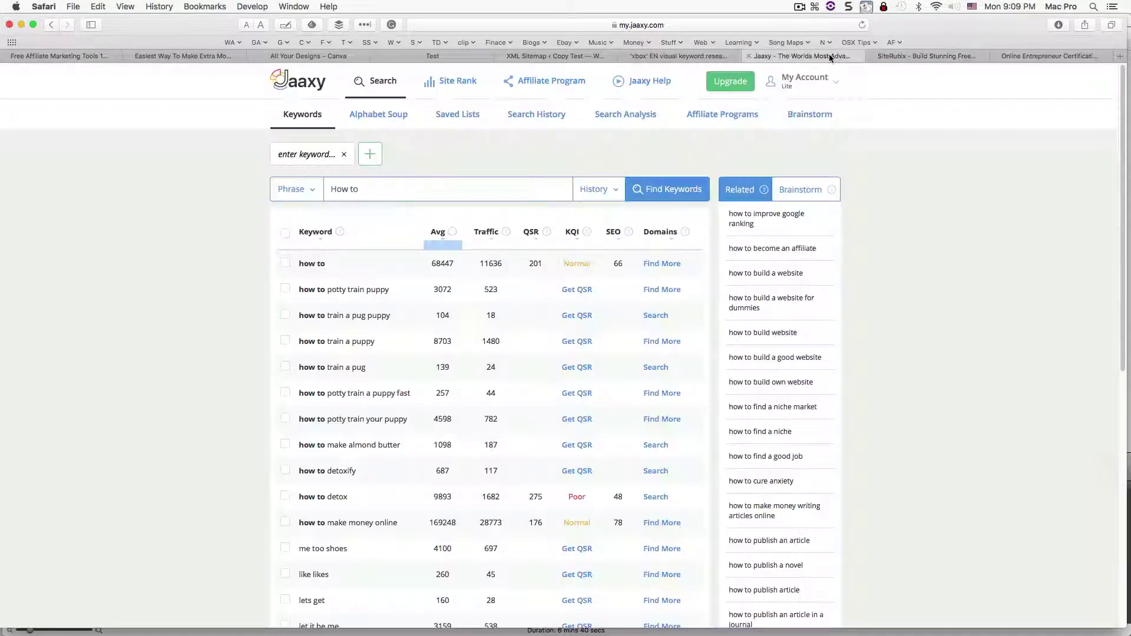
{"action": "left_click", "coordinate": [1041, 57]}
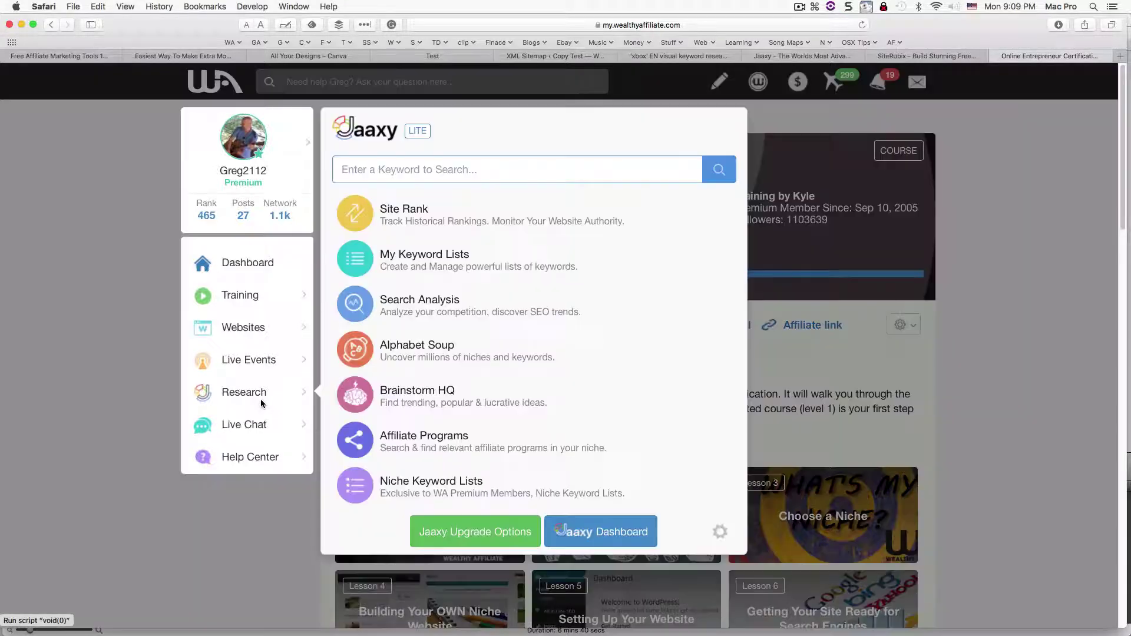
{"action": "left_click", "coordinate": [266, 401]}
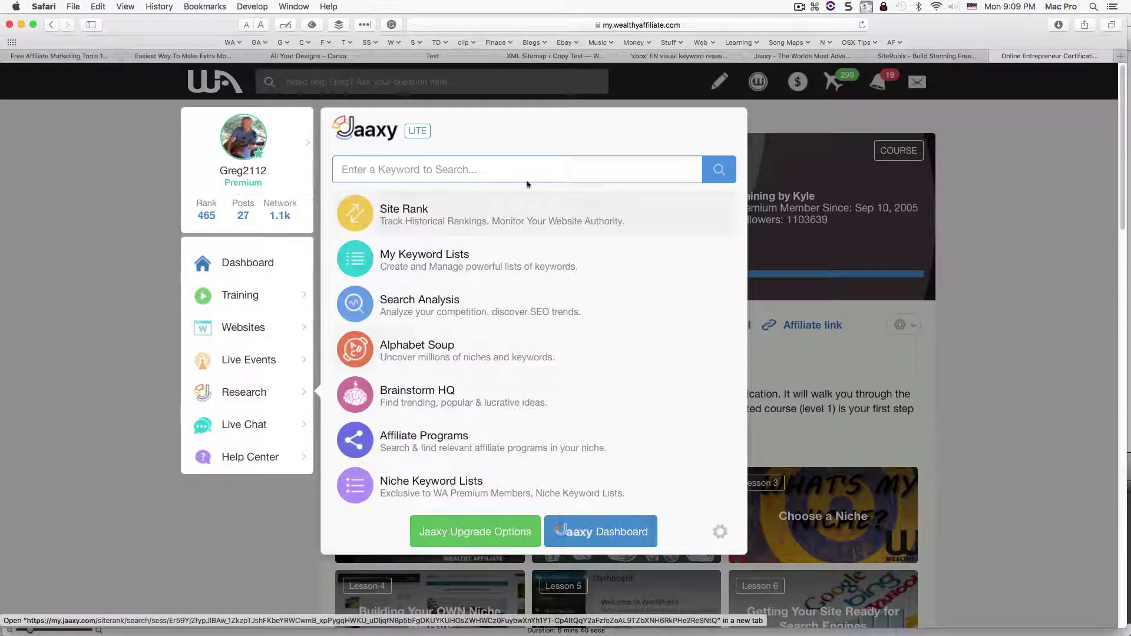
Look through the Affiliate Bootcamp course Getting Your Business Rolling, including its lessons and member reviews, and open the member's own profile.
{"action": "left_click", "coordinate": [190, 537]}
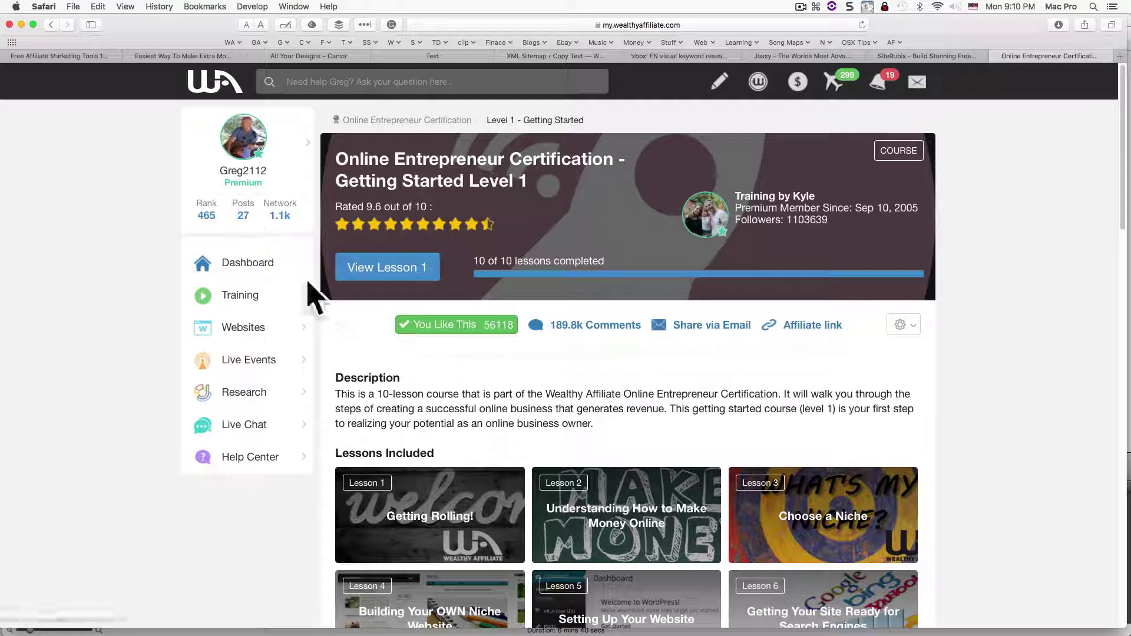
{"action": "left_click", "coordinate": [256, 302]}
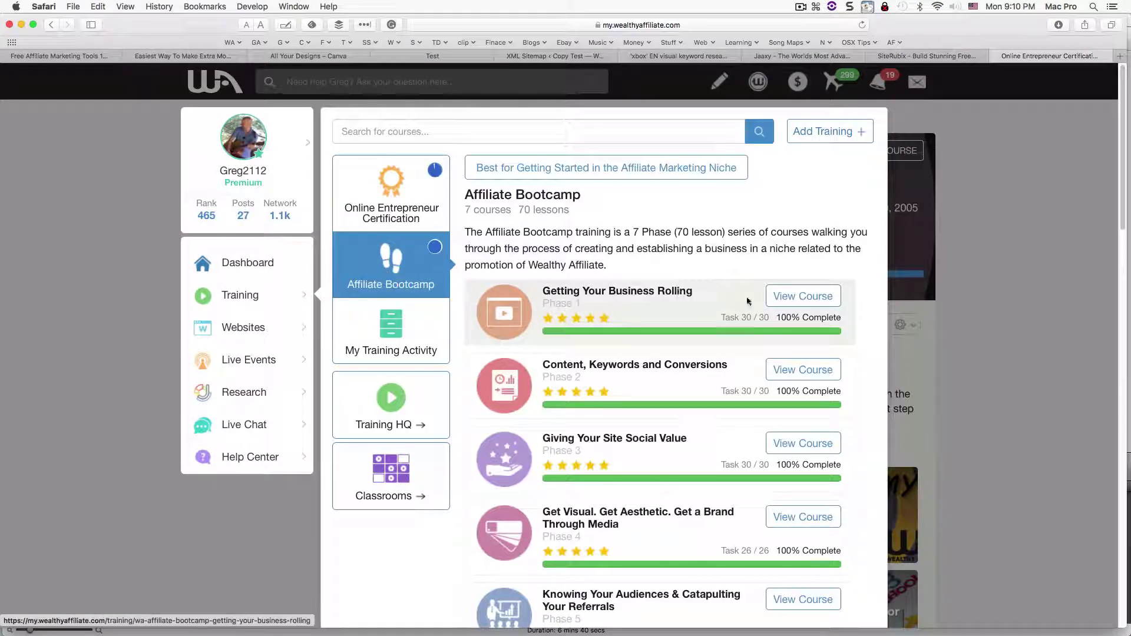
{"action": "left_click", "coordinate": [804, 295]}
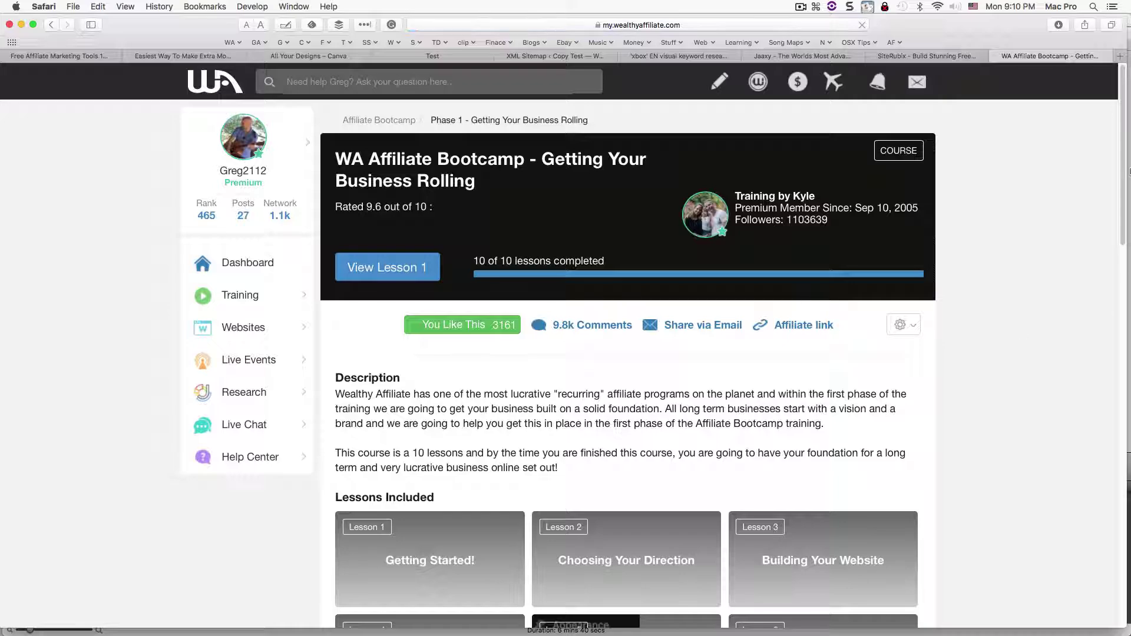
{"action": "scroll", "coordinate": [1102, 224], "scroll_direction": "down", "scroll_amount": 10}
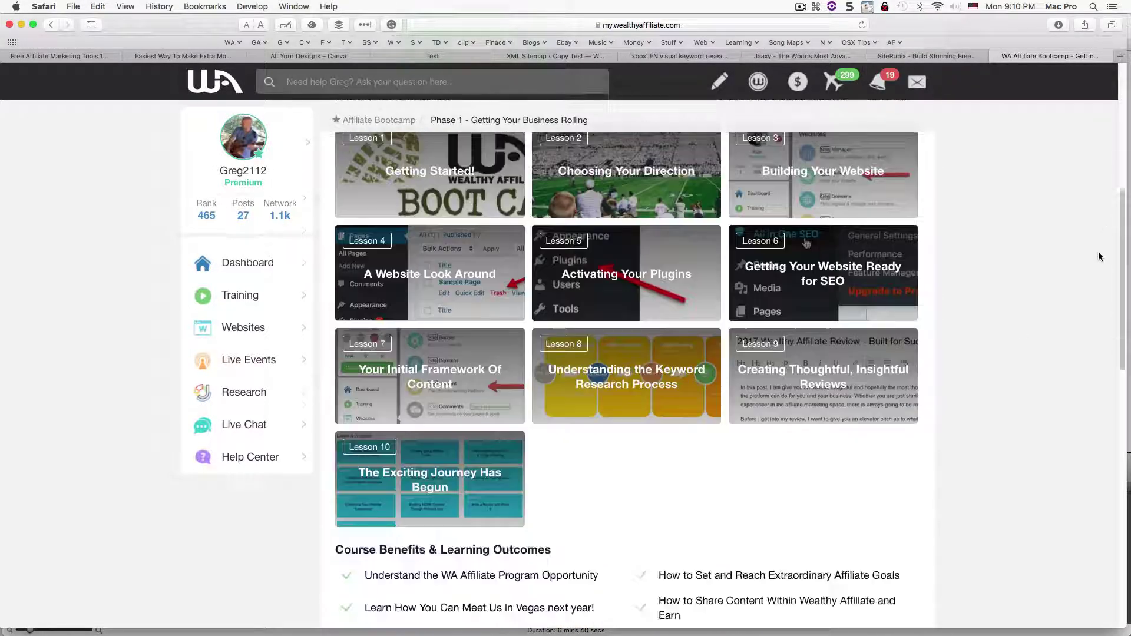
{"action": "scroll", "coordinate": [1097, 277], "scroll_direction": "down", "scroll_amount": 6}
{"action": "scroll", "coordinate": [1090, 330], "scroll_direction": "down", "scroll_amount": 4}
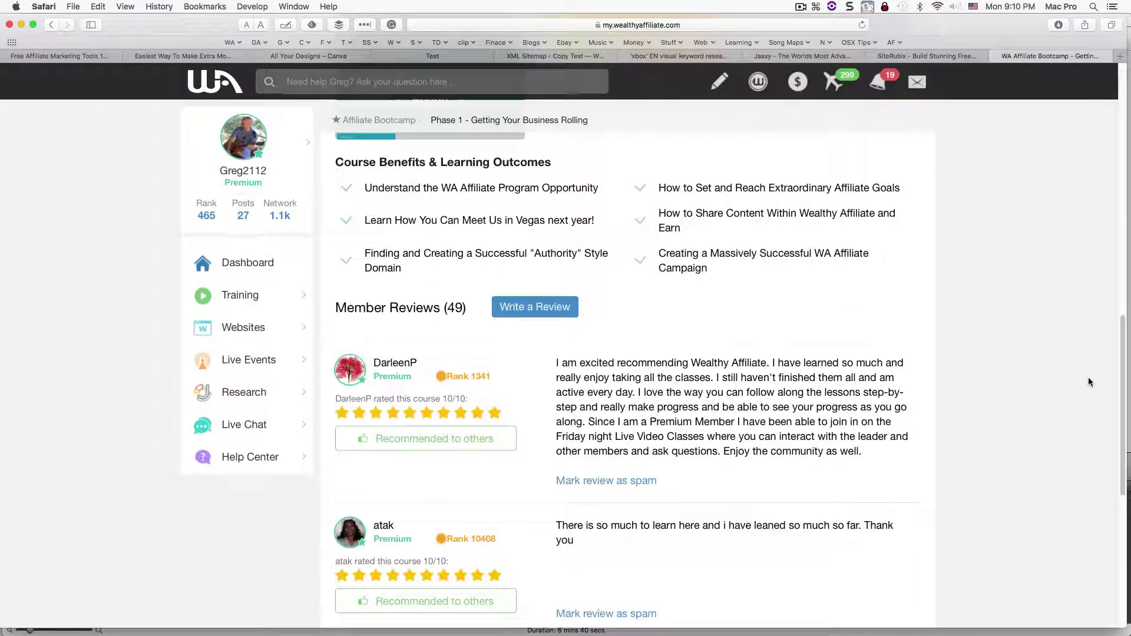
{"action": "scroll", "coordinate": [1088, 382], "scroll_direction": "up", "scroll_amount": 15}
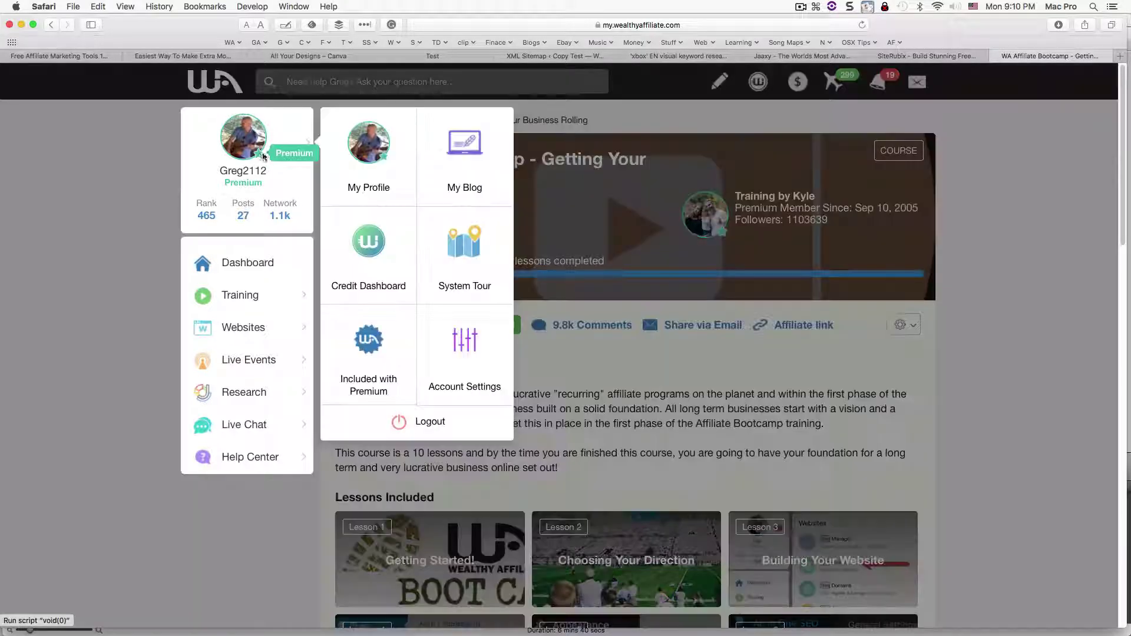
{"action": "left_click", "coordinate": [263, 156]}
{"action": "left_click", "coordinate": [350, 156]}
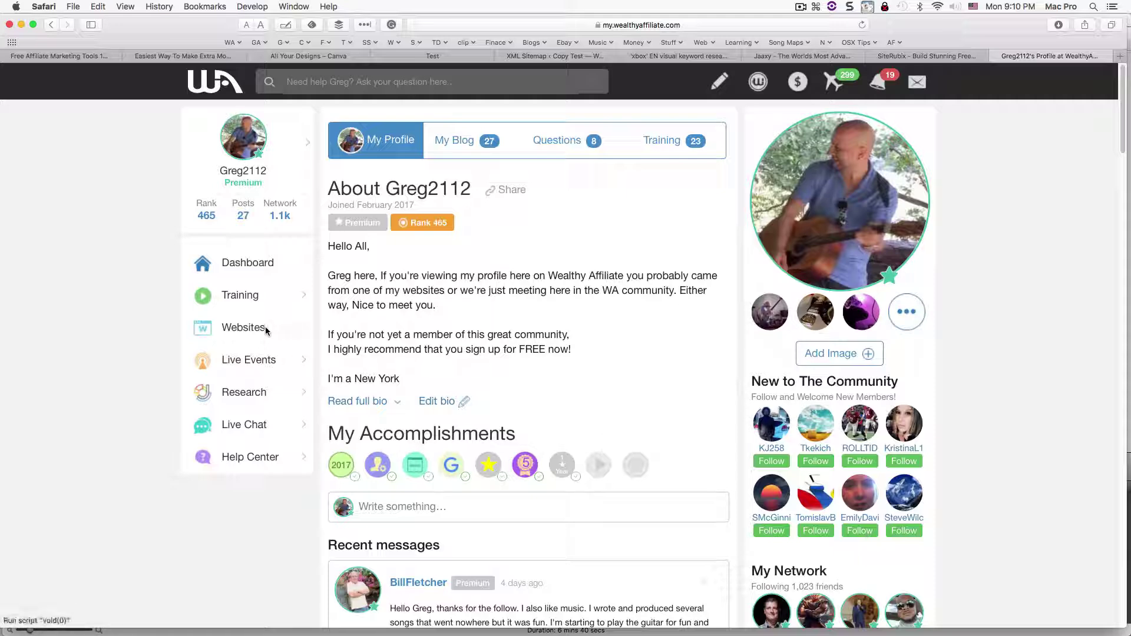
Create a new SiteContent article from a blank document.
{"action": "left_click", "coordinate": [255, 328]}
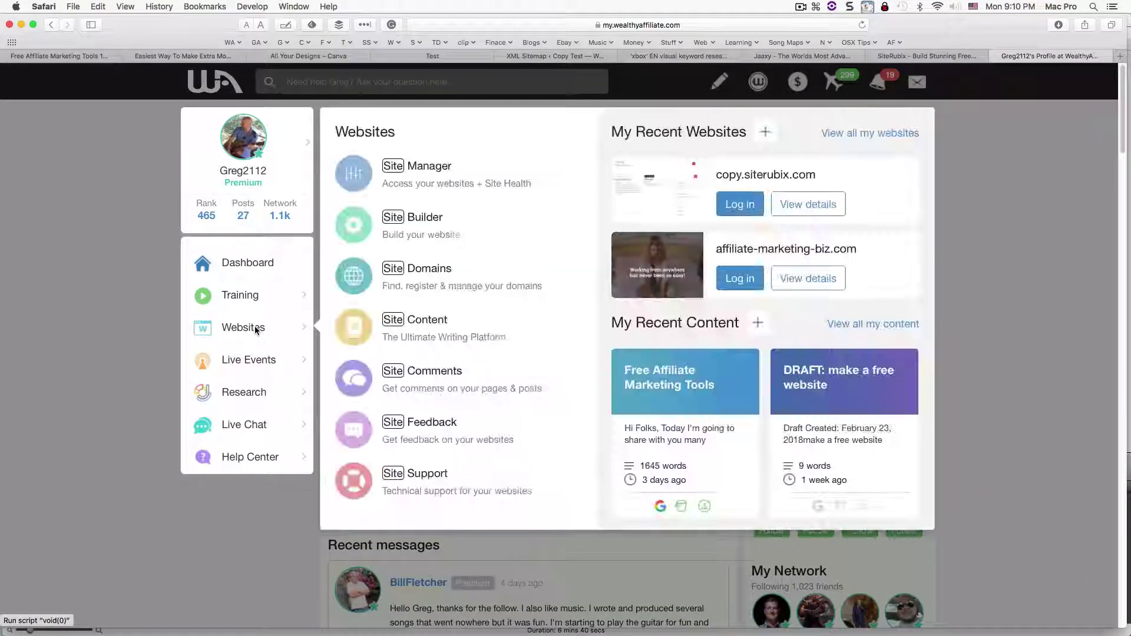
{"action": "left_click", "coordinate": [429, 341]}
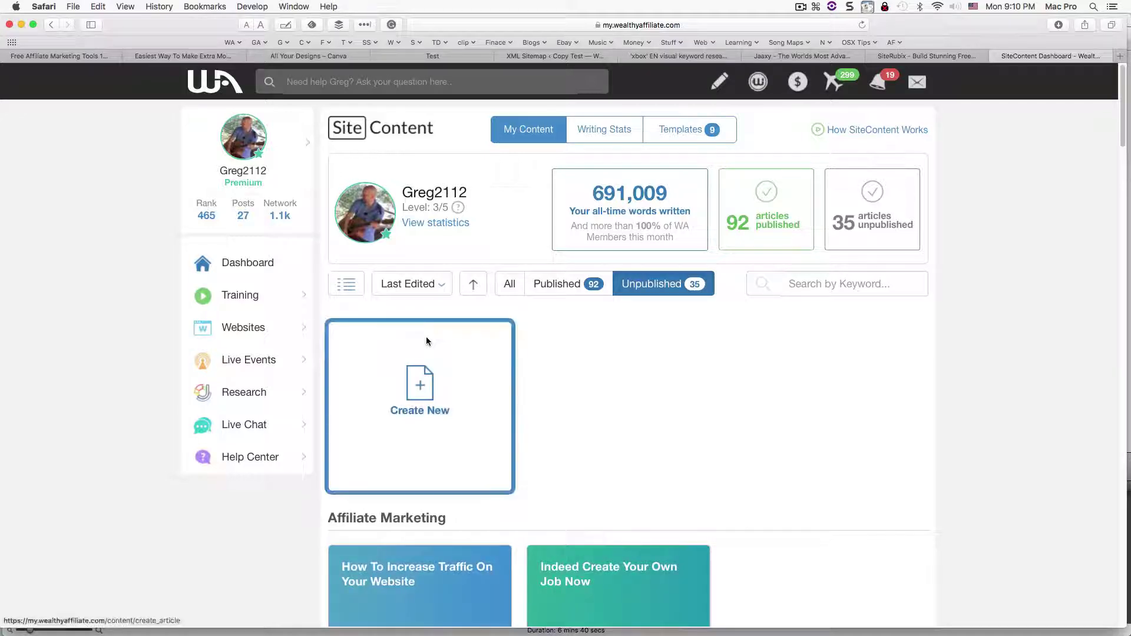
{"action": "left_click", "coordinate": [420, 384]}
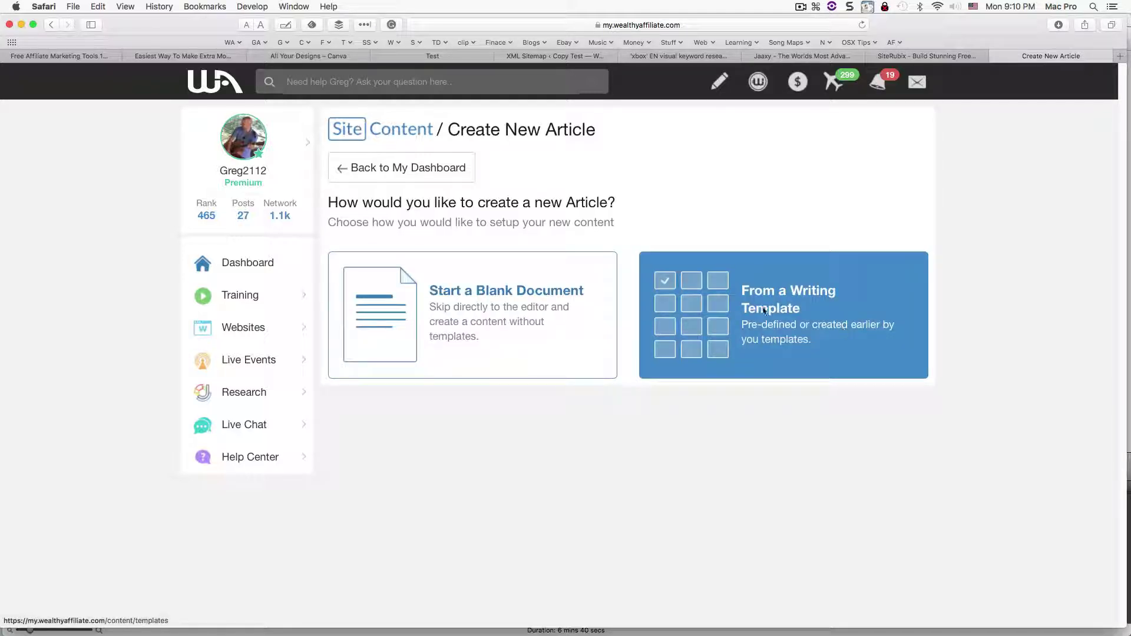
{"action": "left_click", "coordinate": [403, 333]}
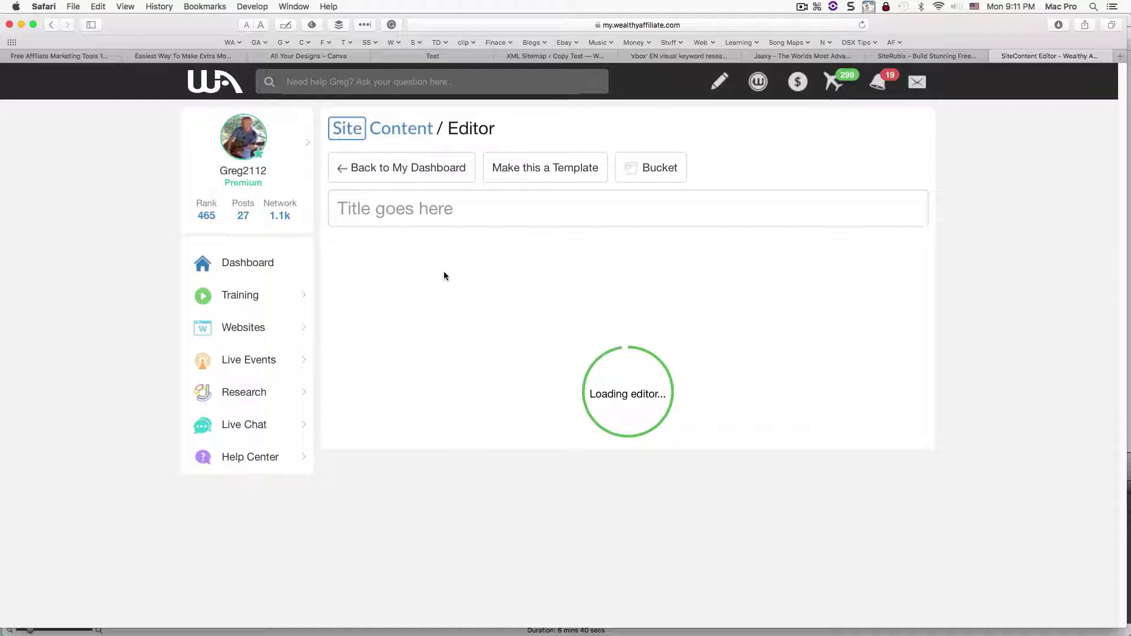
Title the article TEST and enter the sample lines "jdjdjd" and "sdsds" in its body.
{"action": "left_click", "coordinate": [439, 215]}
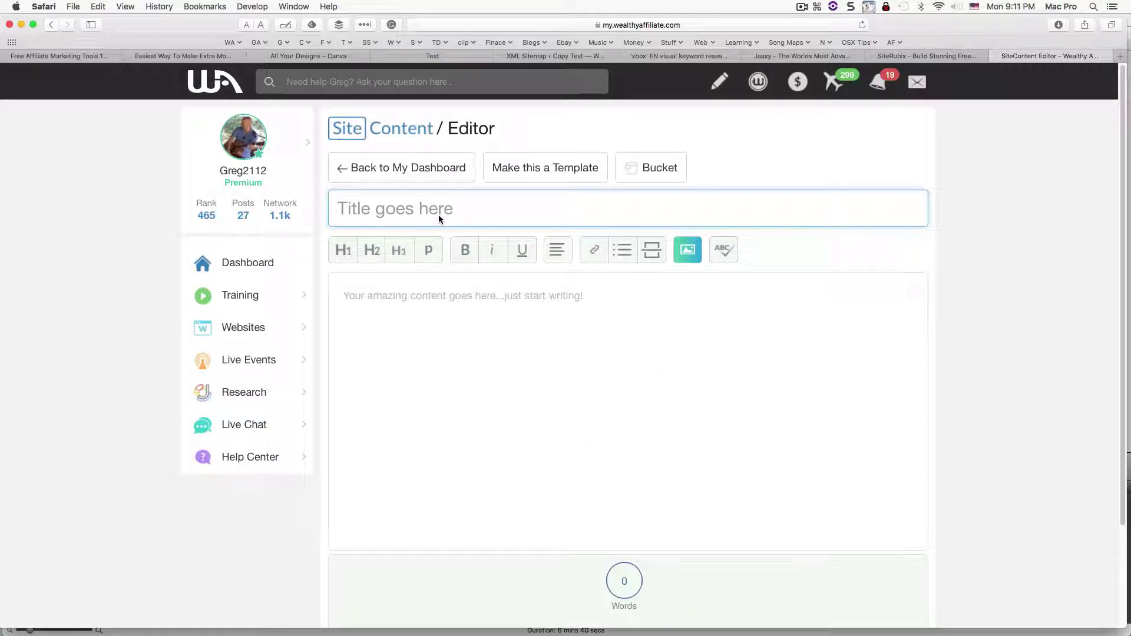
{"action": "type", "text": "TEST"}
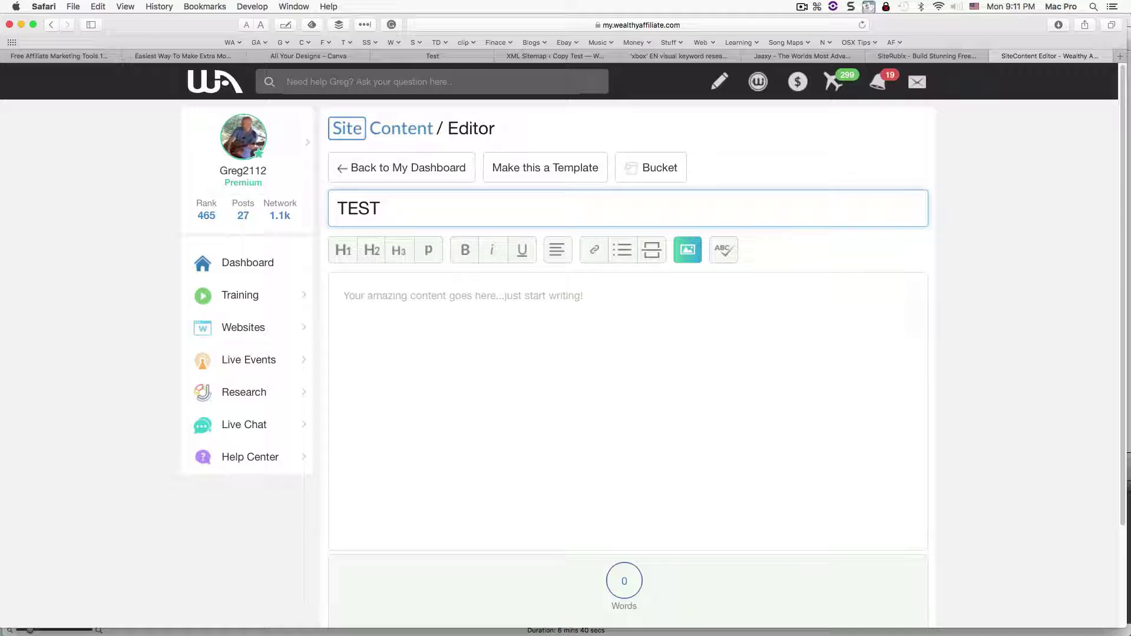
{"action": "left_click", "coordinate": [481, 299]}
{"action": "type", "text": "jdjdjd"}
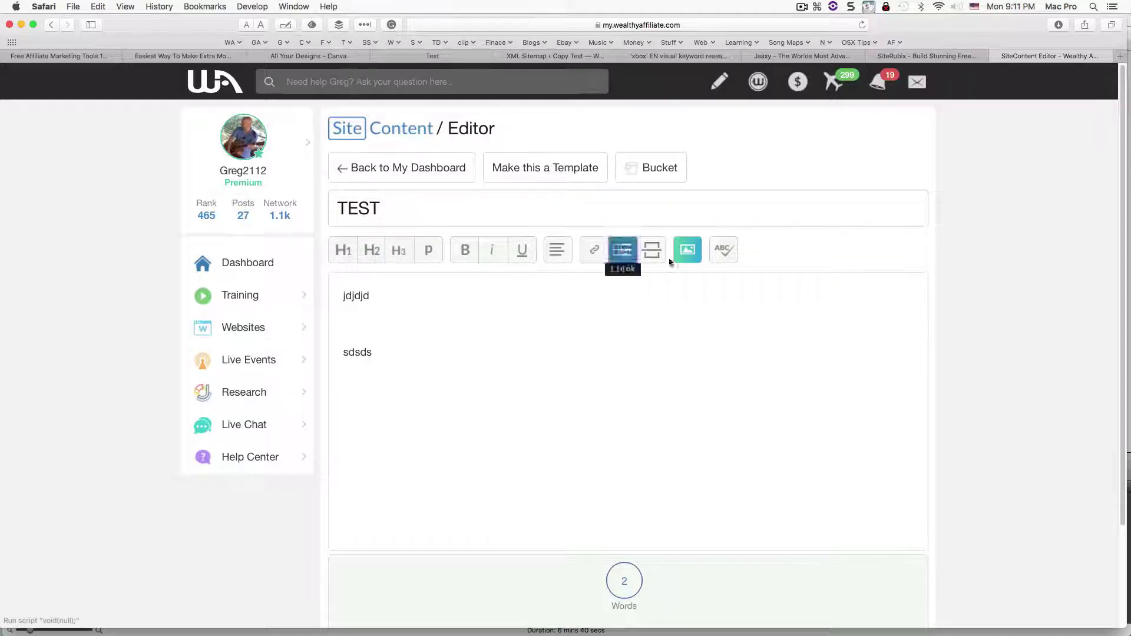
Search the editor's image library for "money".
{"action": "left_click", "coordinate": [689, 254]}
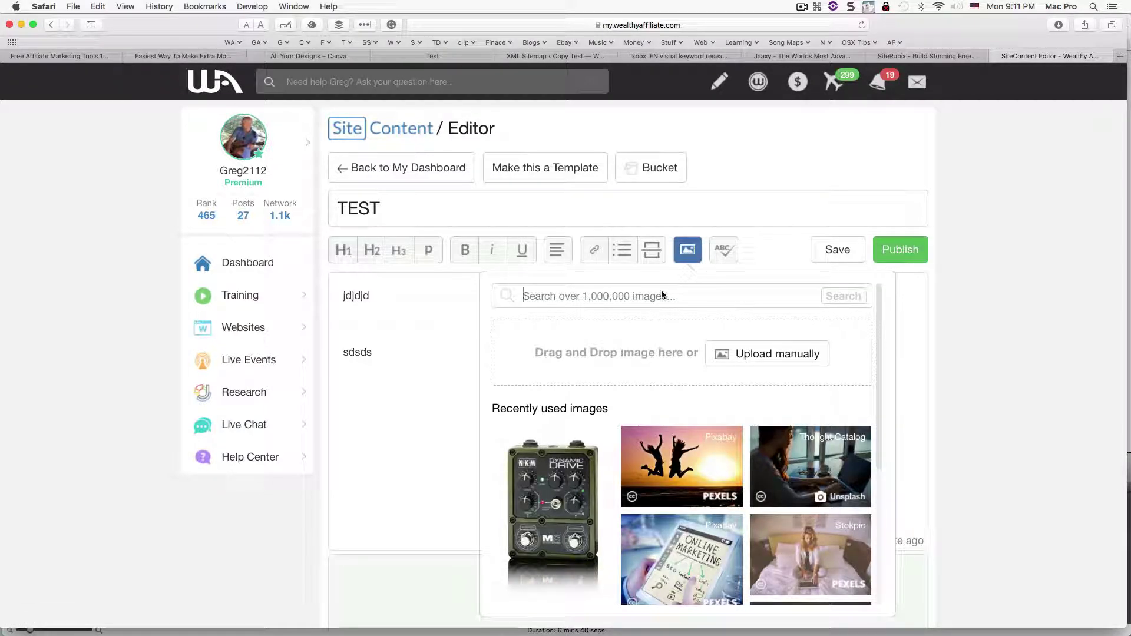
{"action": "type", "text": "f"}
{"action": "key", "text": "BackSpace"}
{"action": "type", "text": "money"}
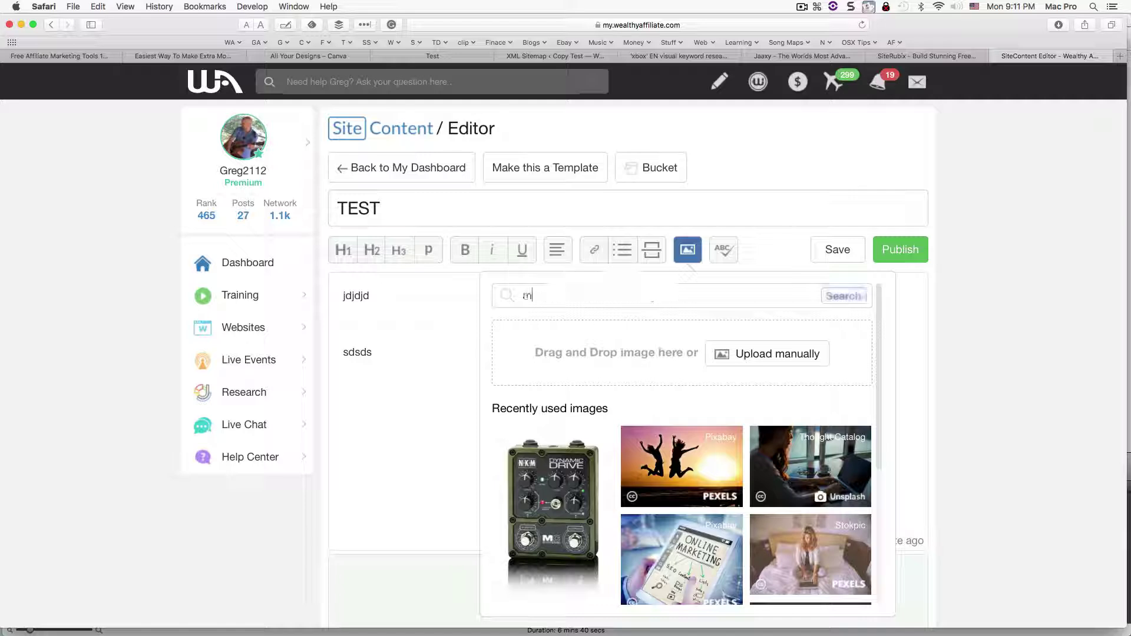
{"action": "left_click", "coordinate": [852, 297]}
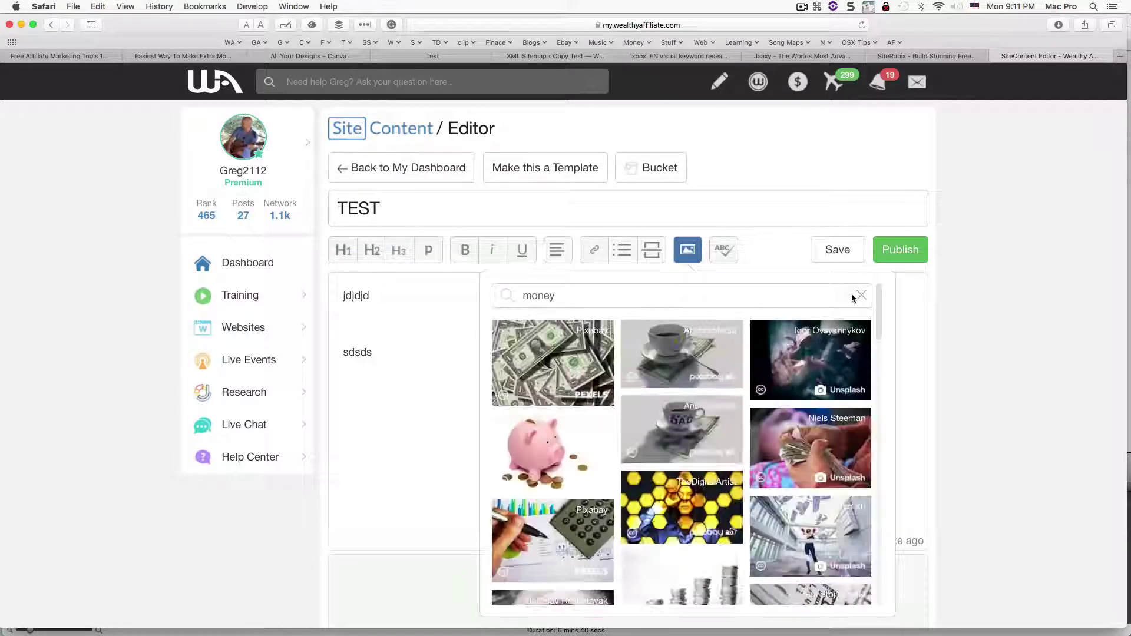
Choose the pink piggy bank picture and enlarge its crop area to cover the whole image.
{"action": "mouse_move", "coordinate": [716, 514]}
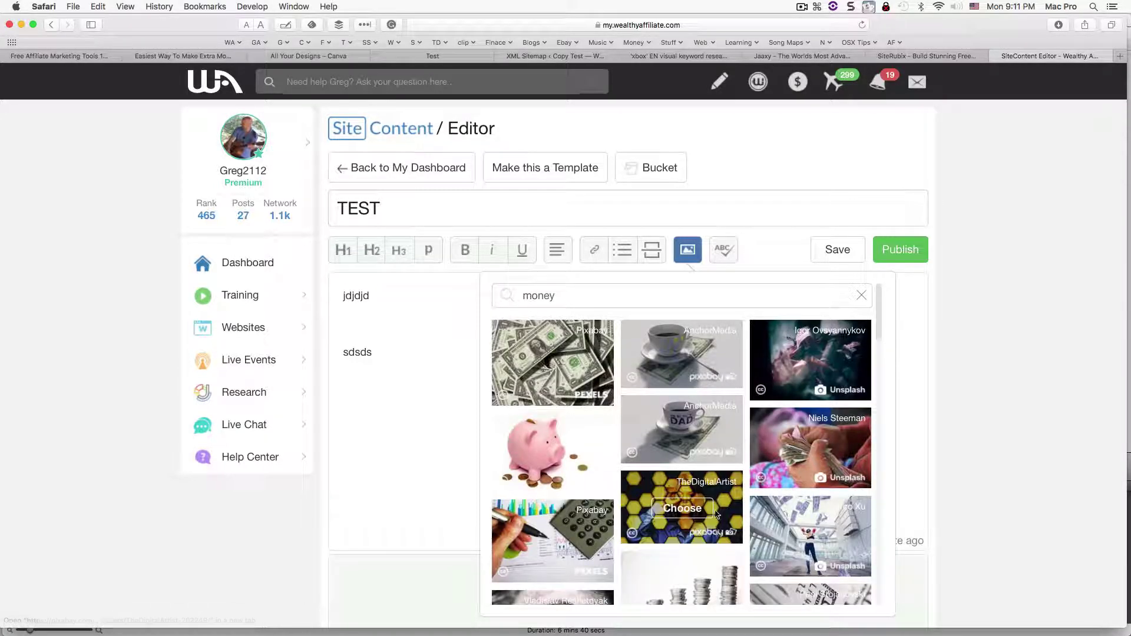
{"action": "left_click", "coordinate": [552, 454]}
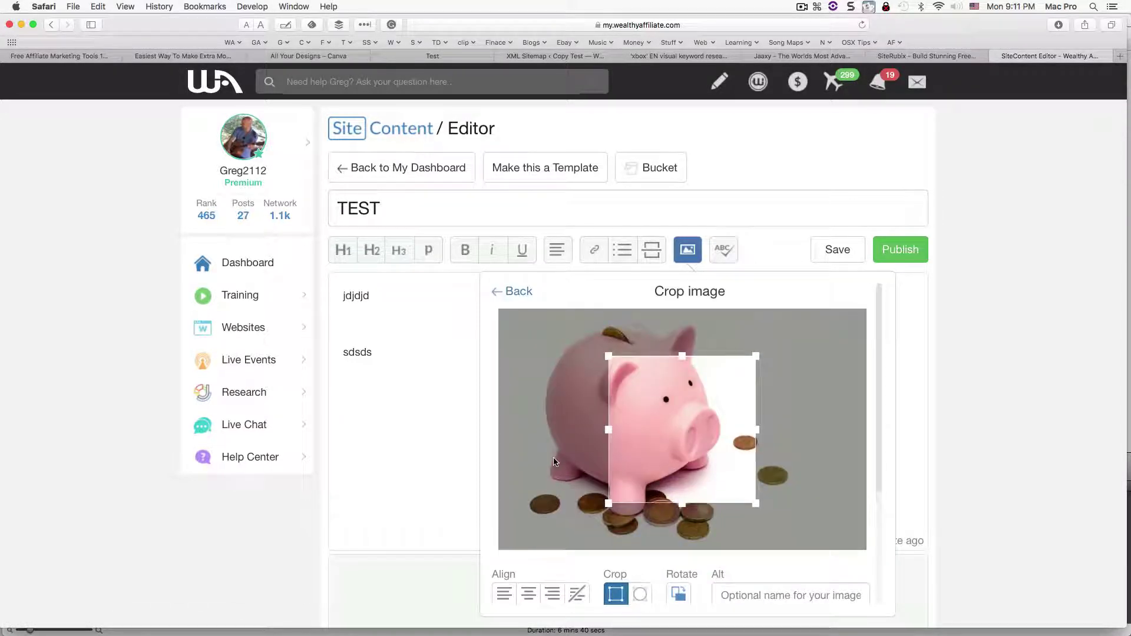
{"action": "left_click_drag", "start_coordinate": [607, 359], "coordinate": [445, 281]}
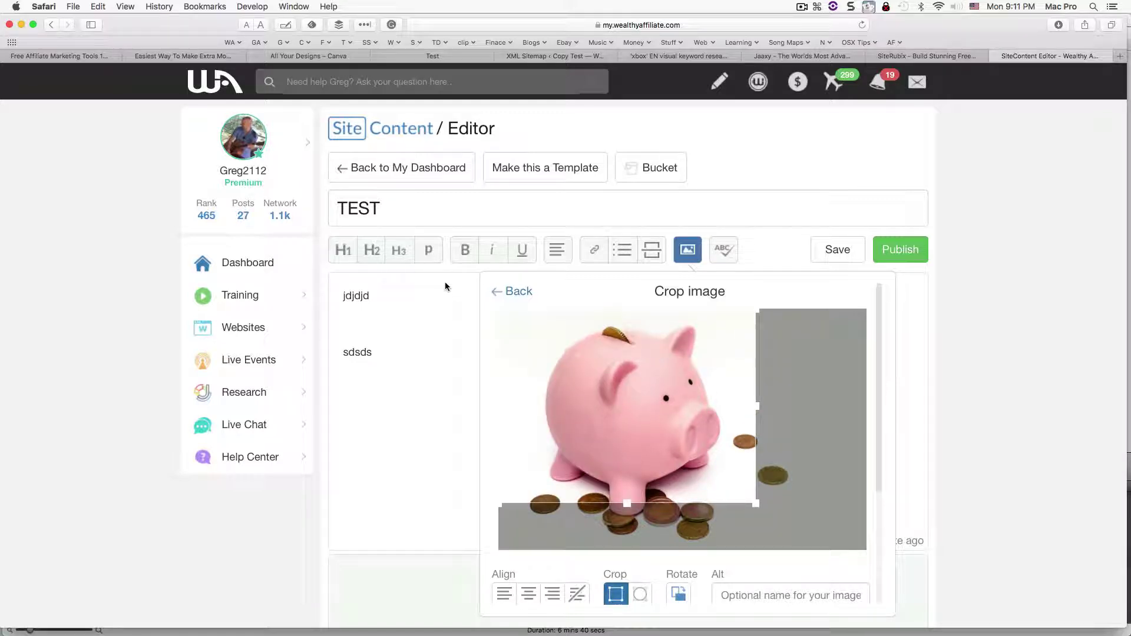
{"action": "left_click_drag", "start_coordinate": [757, 504], "coordinate": [848, 595]}
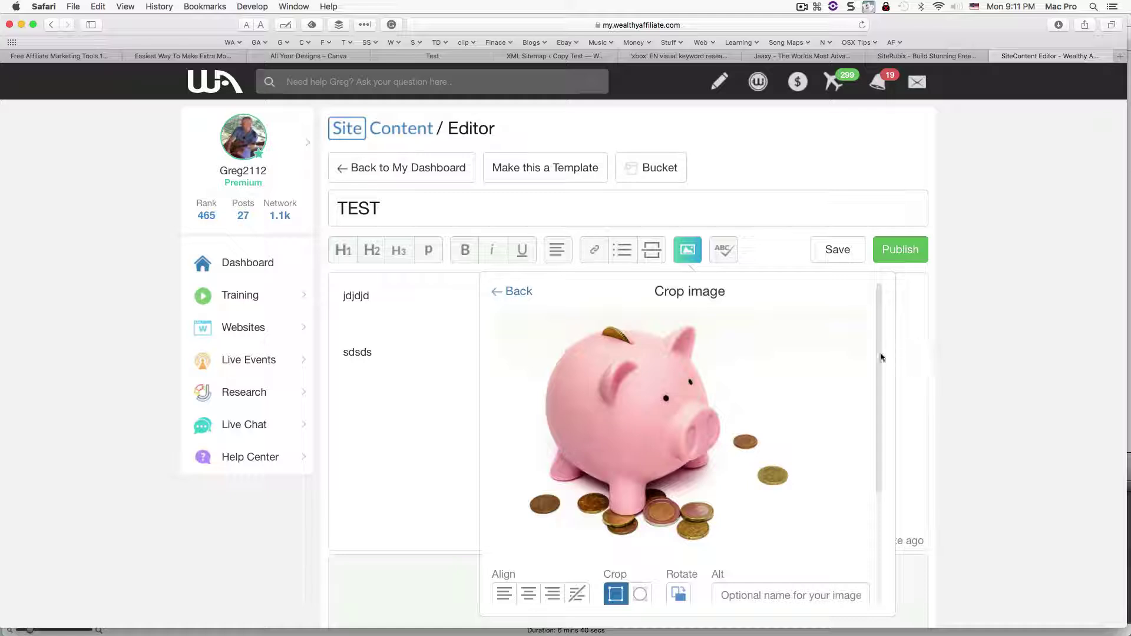
Save and insert the piggy bank image below the text without a link, and check it in the article.
{"action": "scroll", "coordinate": [880, 365], "scroll_direction": "down", "scroll_amount": 5}
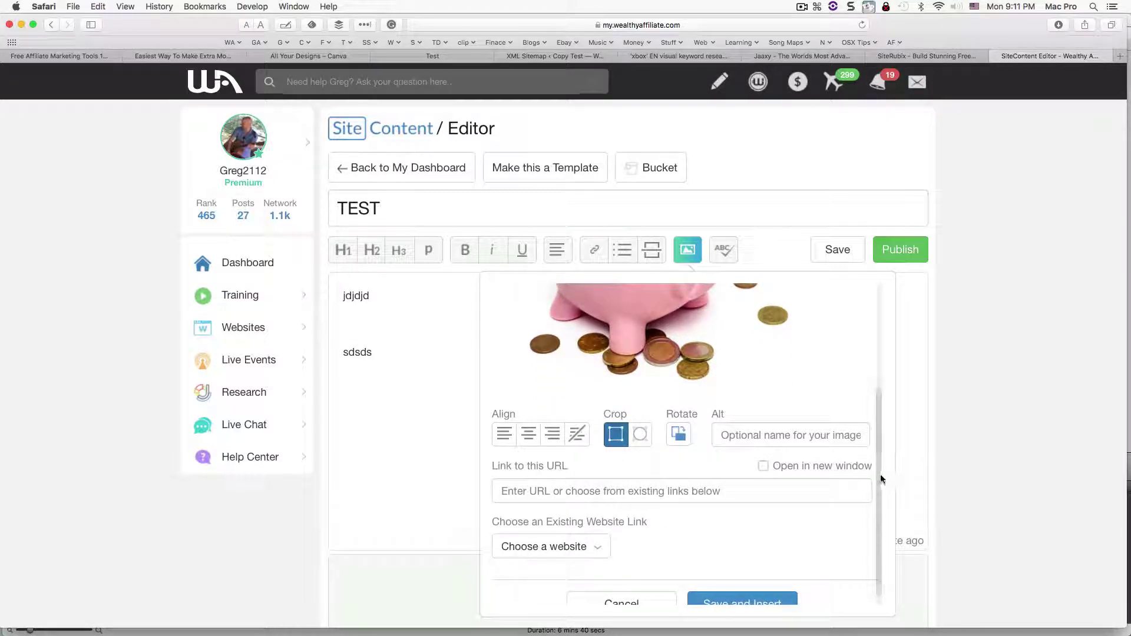
{"action": "scroll", "coordinate": [878, 497], "scroll_direction": "down", "scroll_amount": 1}
{"action": "left_click", "coordinate": [552, 476]}
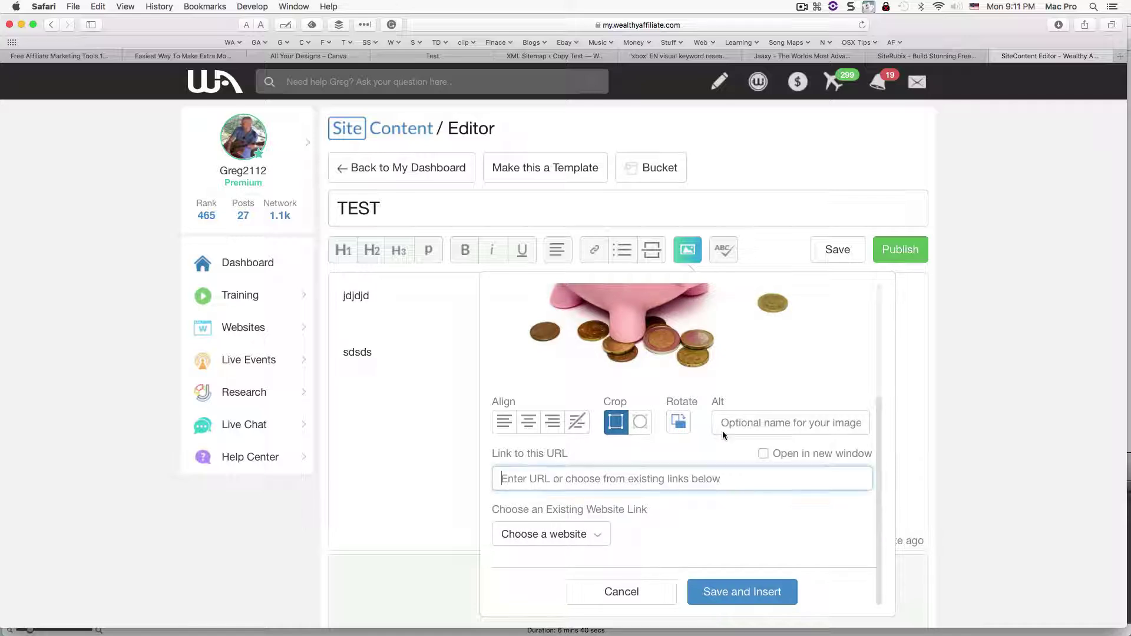
{"action": "left_click", "coordinate": [764, 588]}
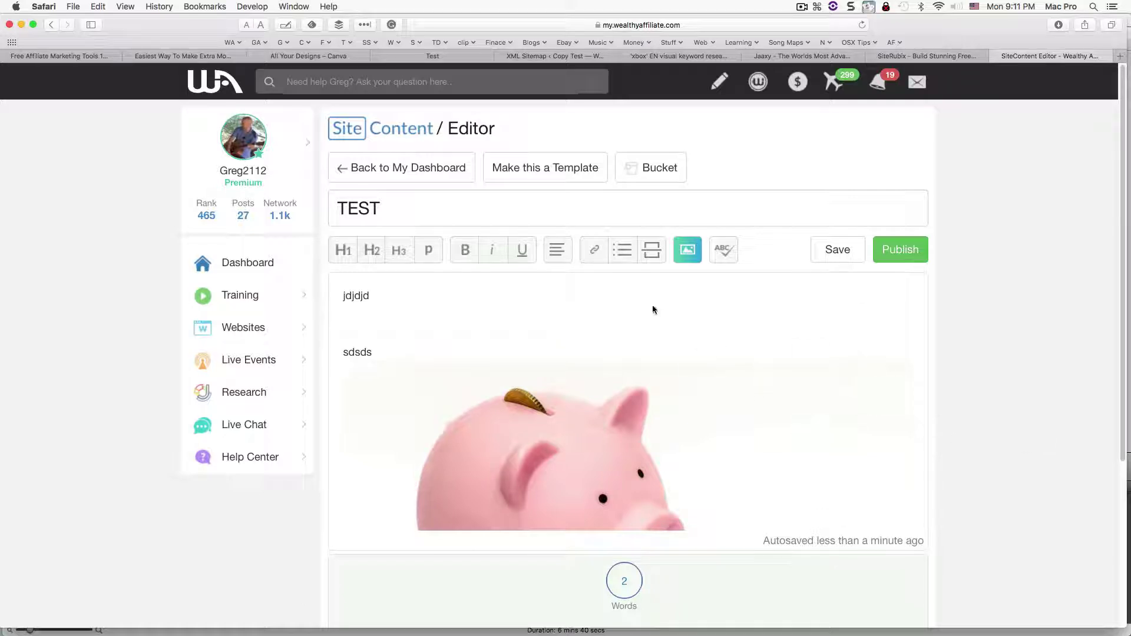
{"action": "scroll", "coordinate": [1102, 305], "scroll_direction": "down", "scroll_amount": 5}
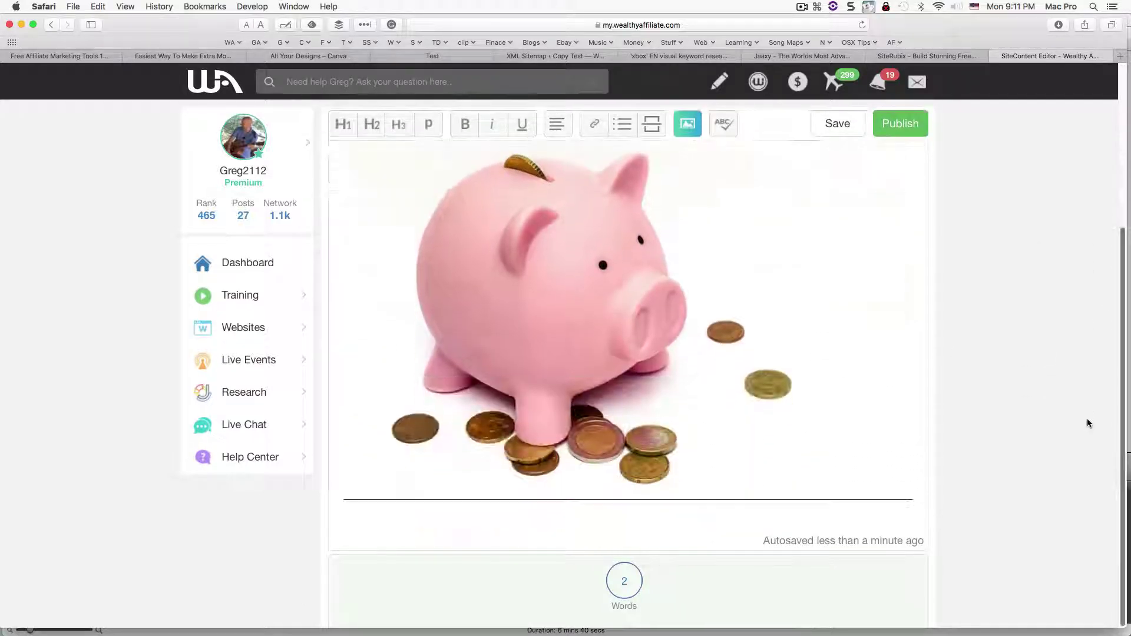
{"action": "scroll", "coordinate": [1098, 252], "scroll_direction": "up", "scroll_amount": 5}
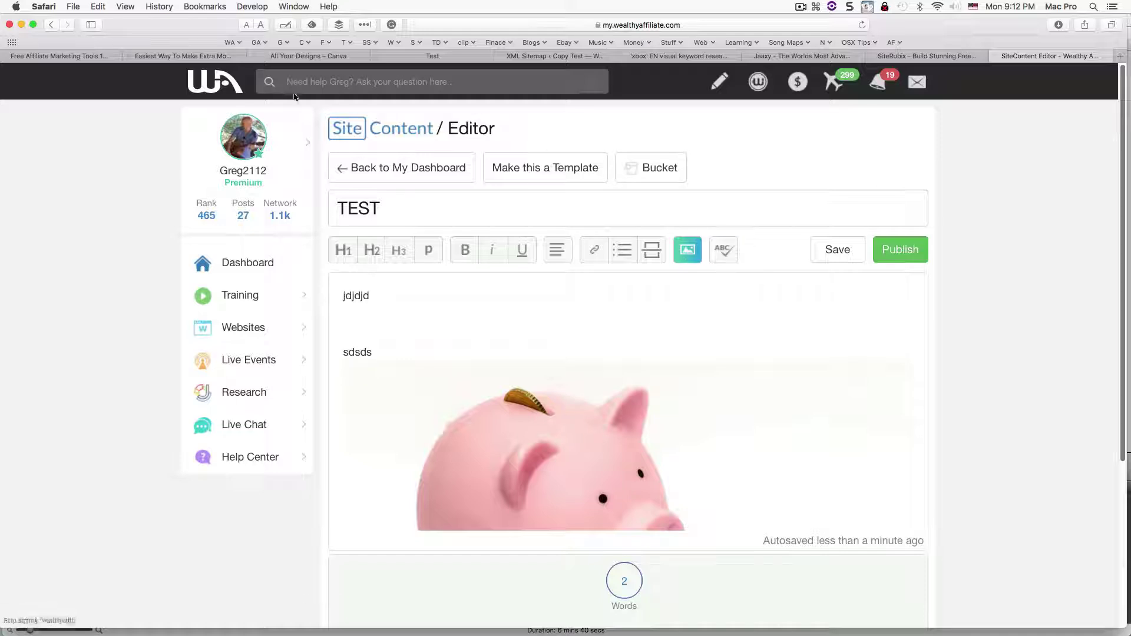
Return to the Free Affiliate Marketing Tools article and show its other free tools list and the free starter membership banner.
{"action": "left_click", "coordinate": [68, 57]}
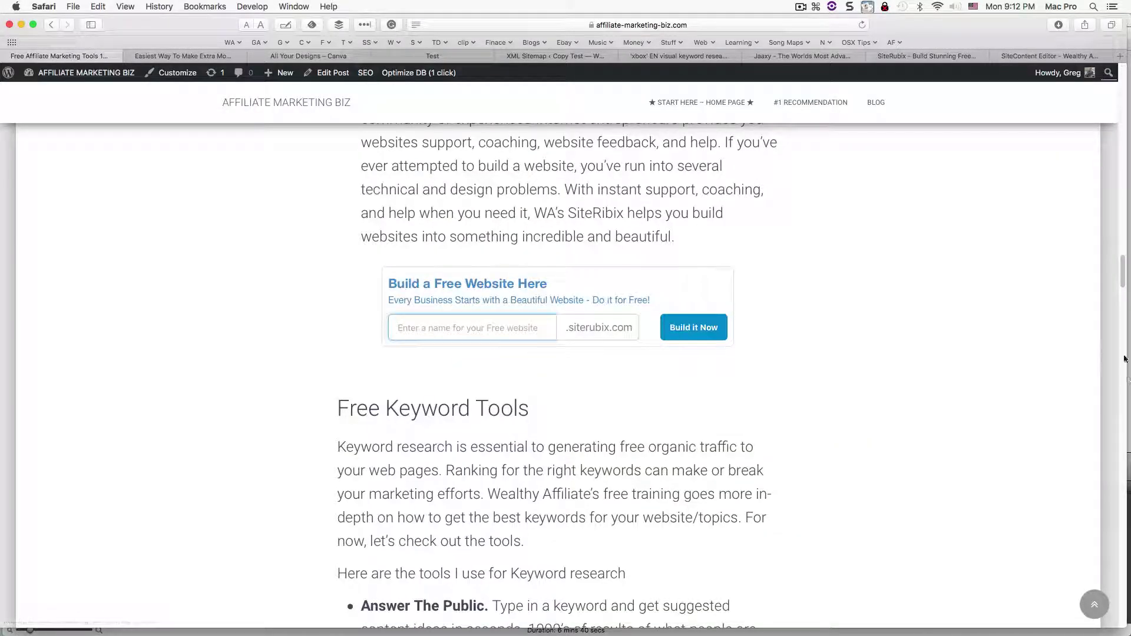
{"action": "left_click_drag", "start_coordinate": [1122, 283], "coordinate": [1100, 450]}
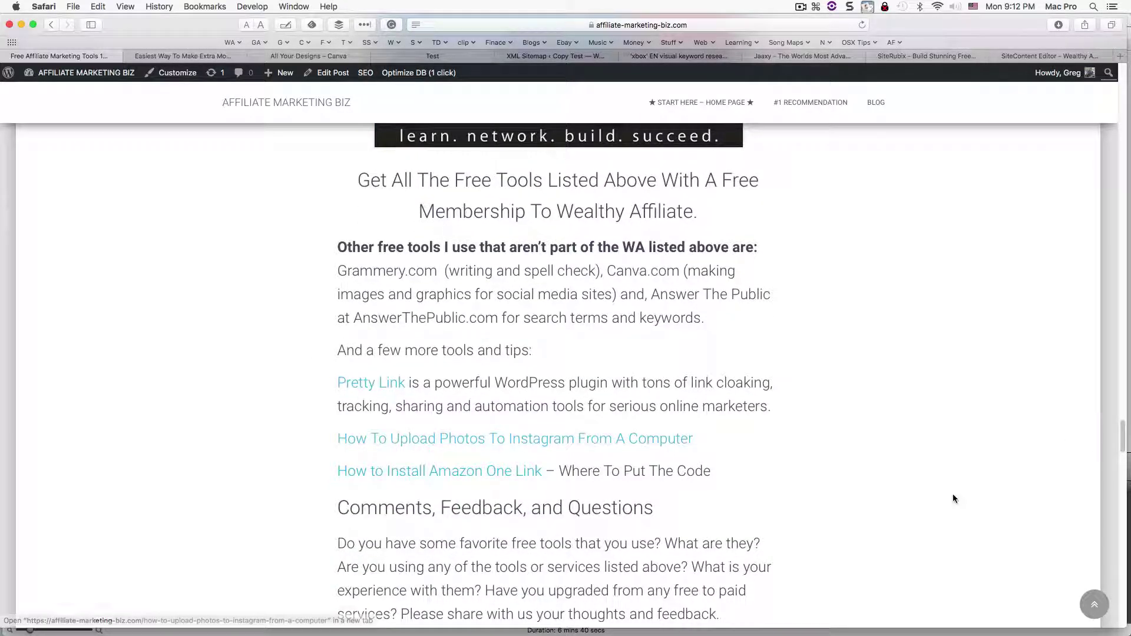
{"action": "left_click_drag", "start_coordinate": [1120, 446], "coordinate": [1127, 426]}
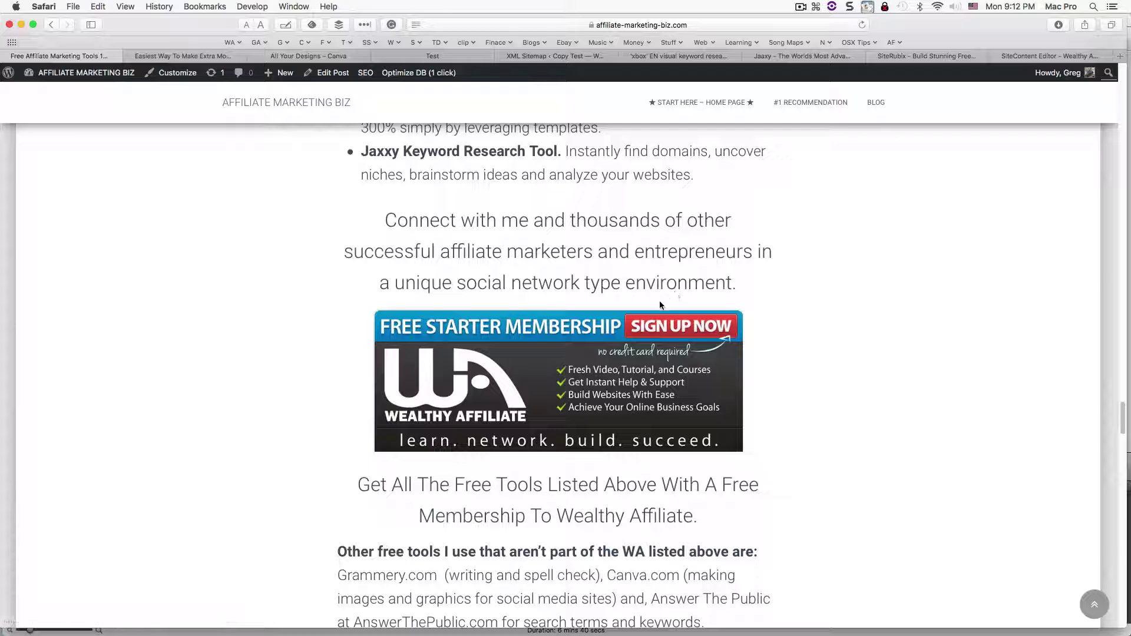
Return to Wealthy Affiliate and show the Online Entrepreneur Certification courses and the Websites tools.
{"action": "left_click", "coordinate": [1041, 56]}
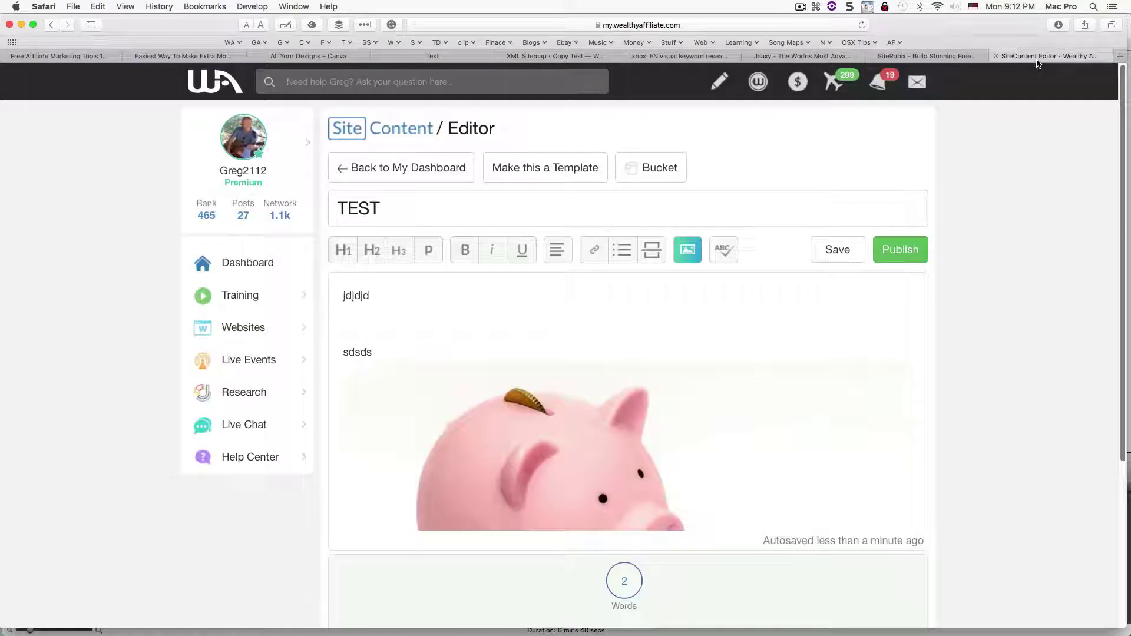
{"action": "left_click", "coordinate": [266, 292]}
{"action": "left_click", "coordinate": [386, 199]}
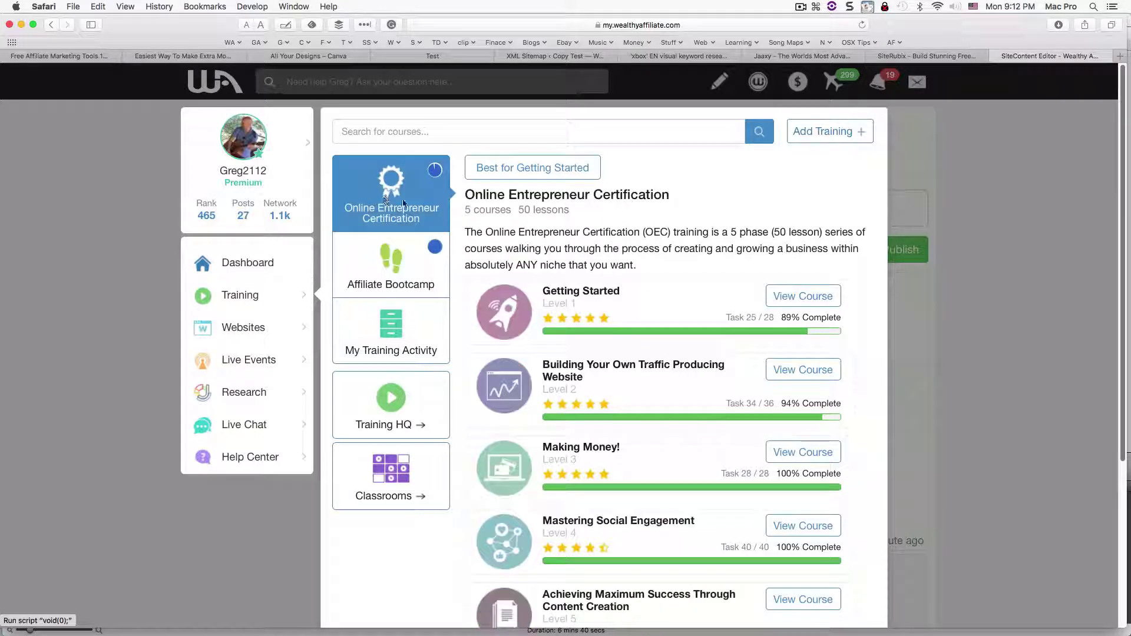
{"action": "left_click", "coordinate": [249, 327]}
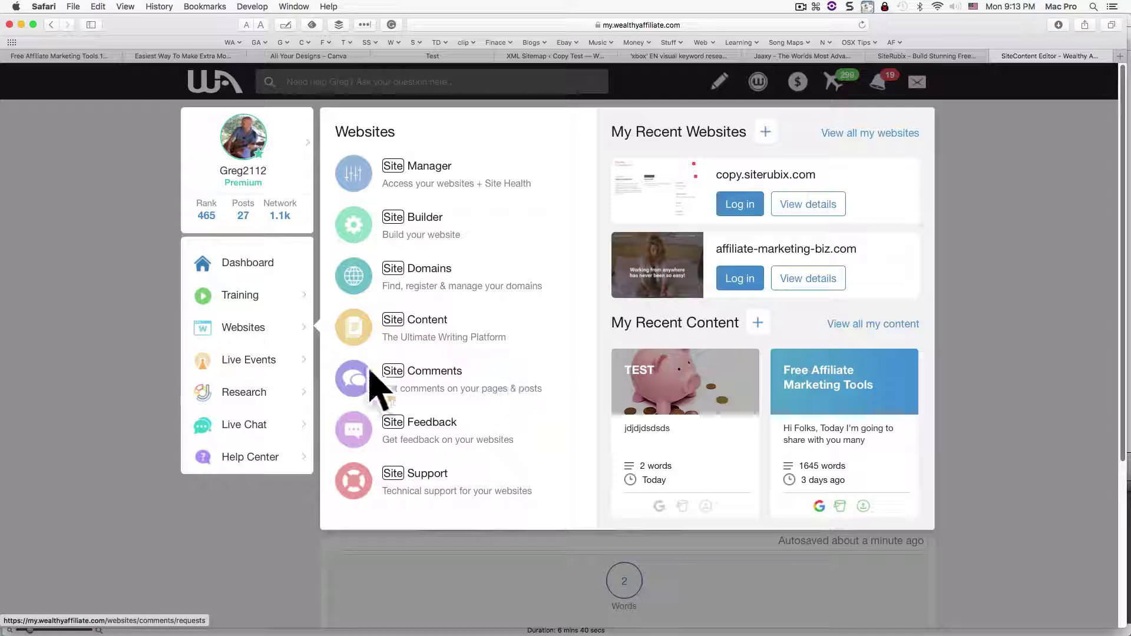
Open the page on what Premium membership includes and view the Education Features & Benefits comparison.
{"action": "mouse_move", "coordinate": [265, 149]}
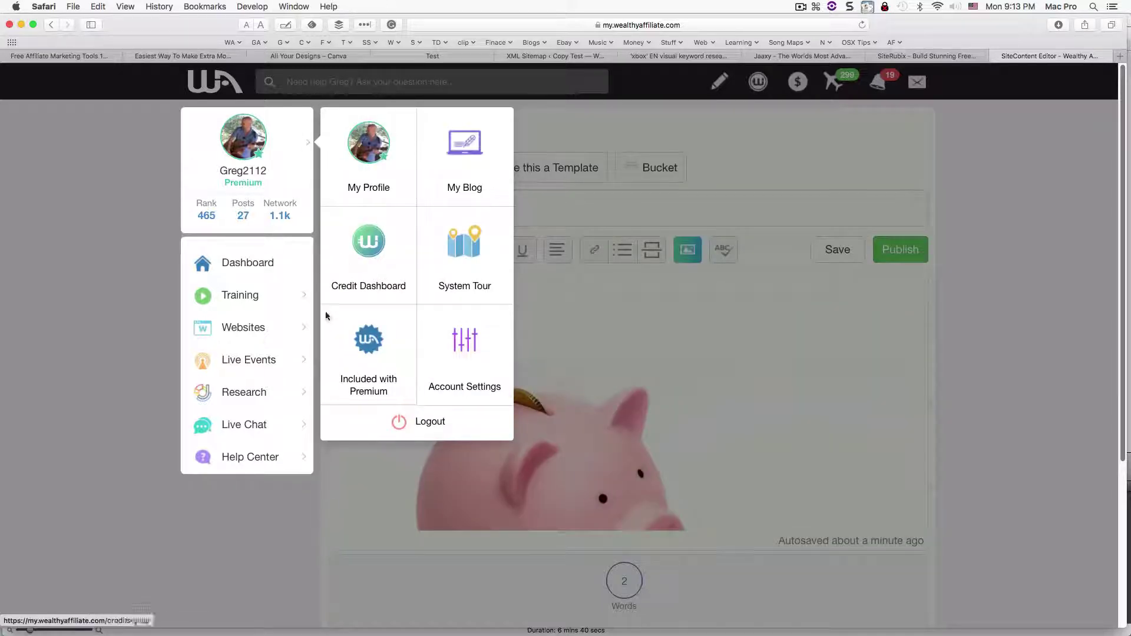
{"action": "left_click", "coordinate": [368, 347]}
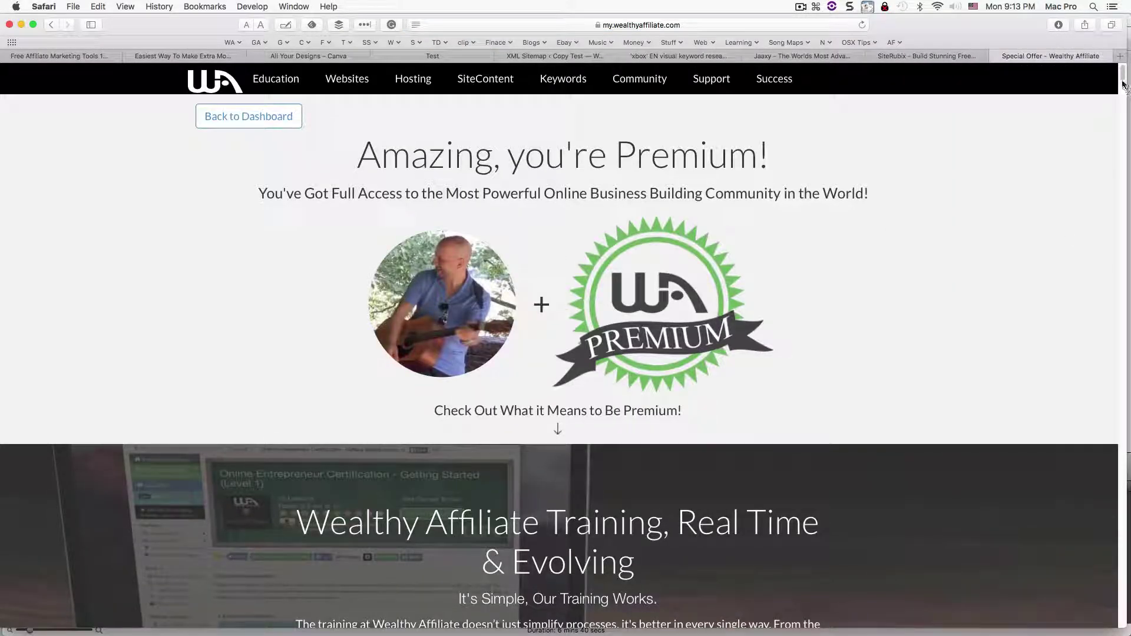
{"action": "scroll", "coordinate": [1122, 86], "scroll_direction": "down", "scroll_amount": 10}
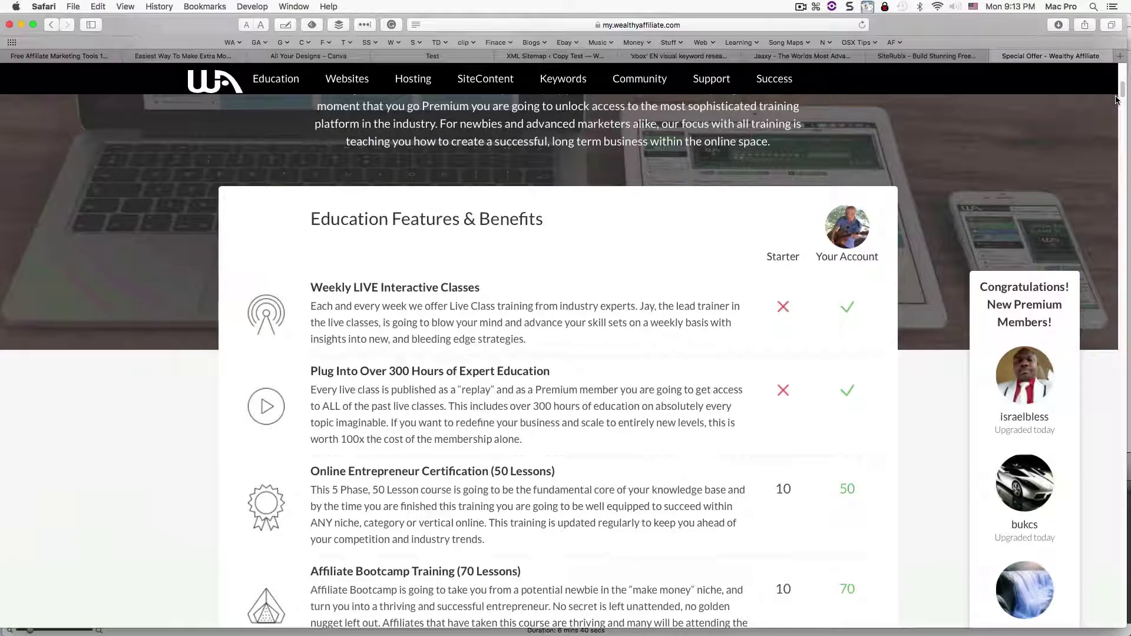
Review the Premium membership's Education Features & Benefits comparison and go back to the beginning of the page.
{"action": "scroll", "coordinate": [1123, 100], "scroll_direction": "down", "scroll_amount": 3}
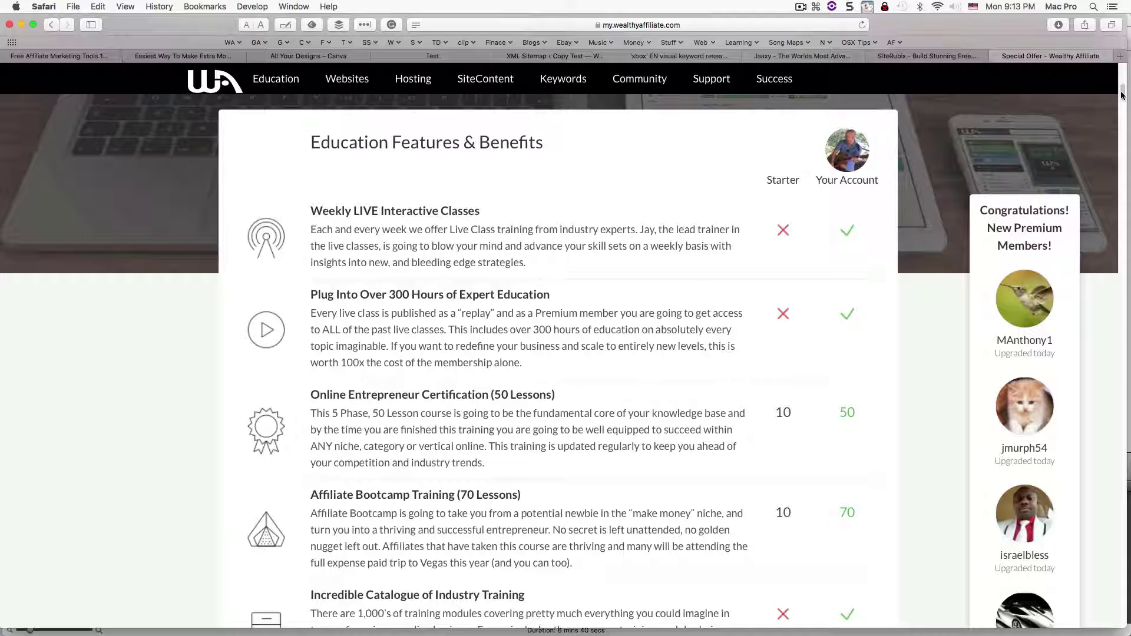
{"action": "left_click_drag", "start_coordinate": [1122, 94], "coordinate": [1122, 69]}
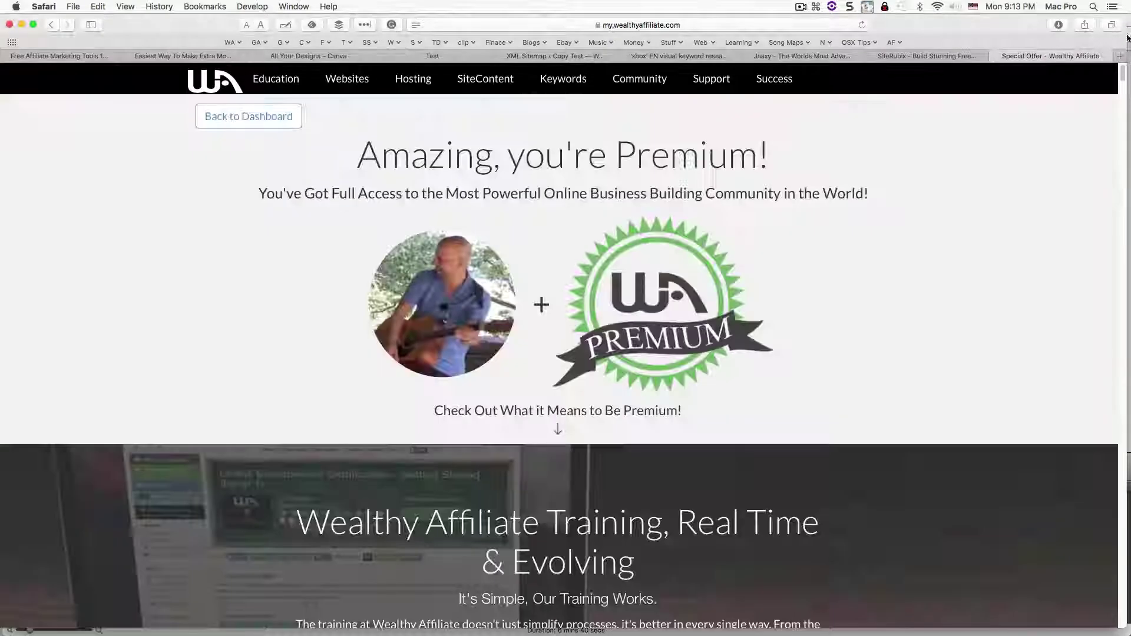
Return to the Free Affiliate Marketing Tools article and open the Wealthy Affiliate sign-up page from its free starter membership banner.
{"action": "left_click", "coordinate": [98, 58]}
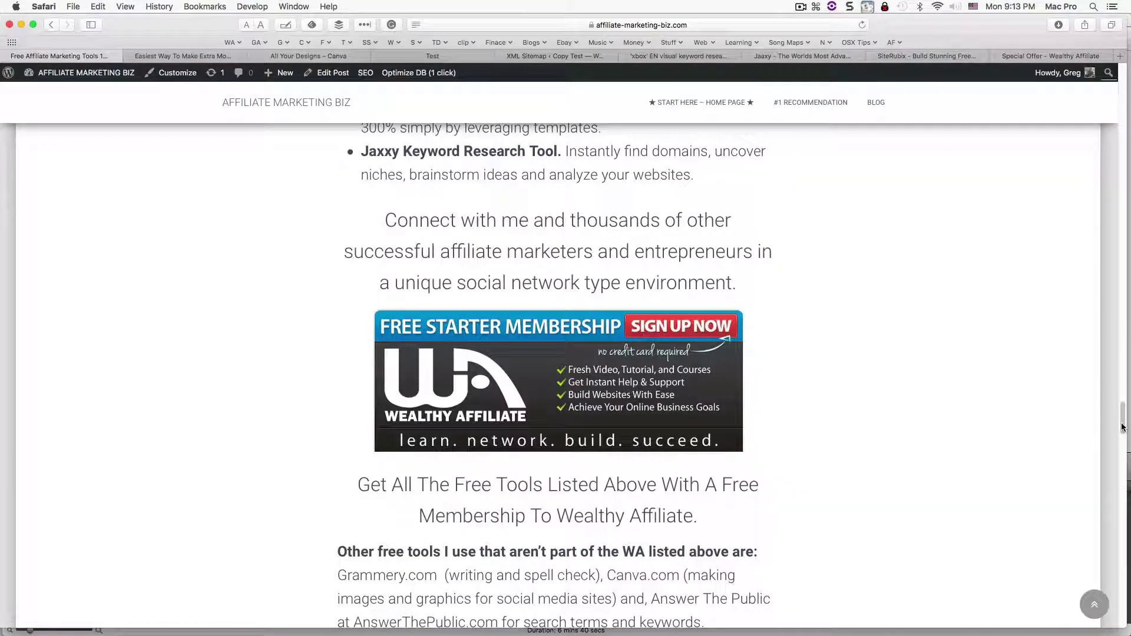
{"action": "left_click_drag", "start_coordinate": [1122, 427], "coordinate": [1089, 432]}
{"action": "left_click", "coordinate": [558, 334]}
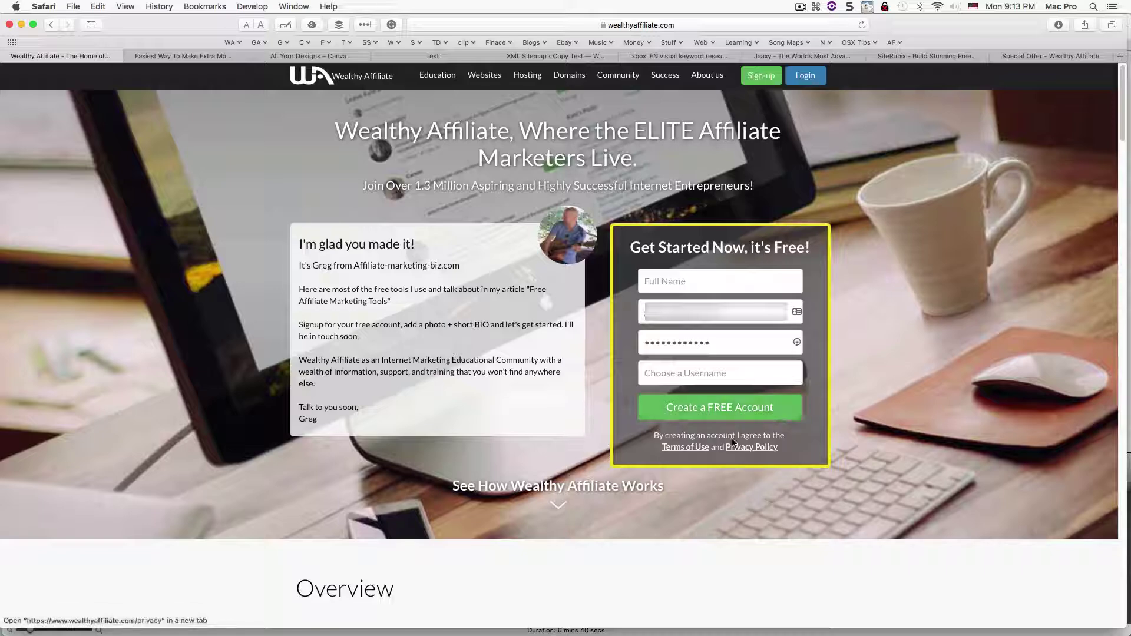
Look through the steps on how Wealthy Affiliate works, then return to the free account sign-up form.
{"action": "scroll", "coordinate": [1129, 212], "scroll_direction": "down", "scroll_amount": 8}
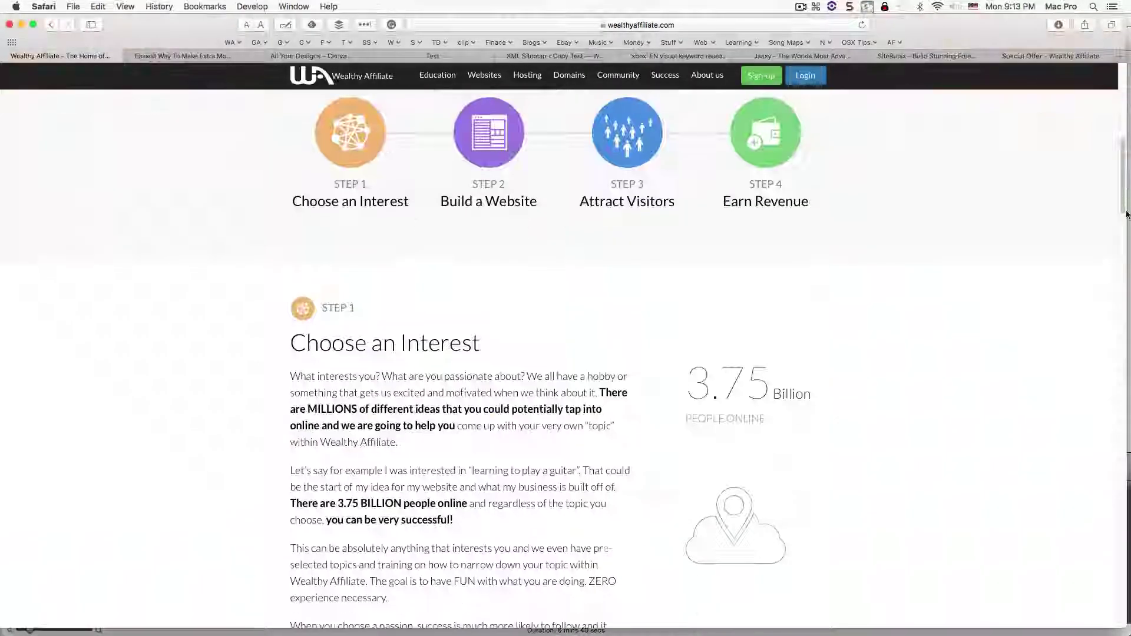
{"action": "scroll", "coordinate": [1125, 201], "scroll_direction": "down", "scroll_amount": 15}
{"action": "scroll", "coordinate": [613, 298], "scroll_direction": "up", "scroll_amount": 20}
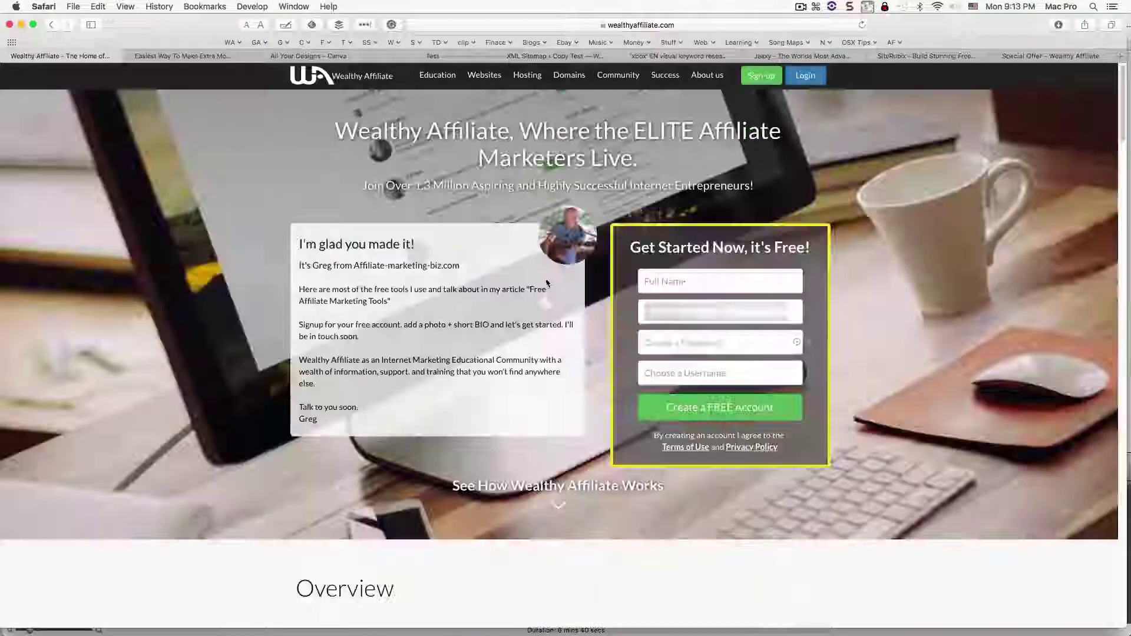